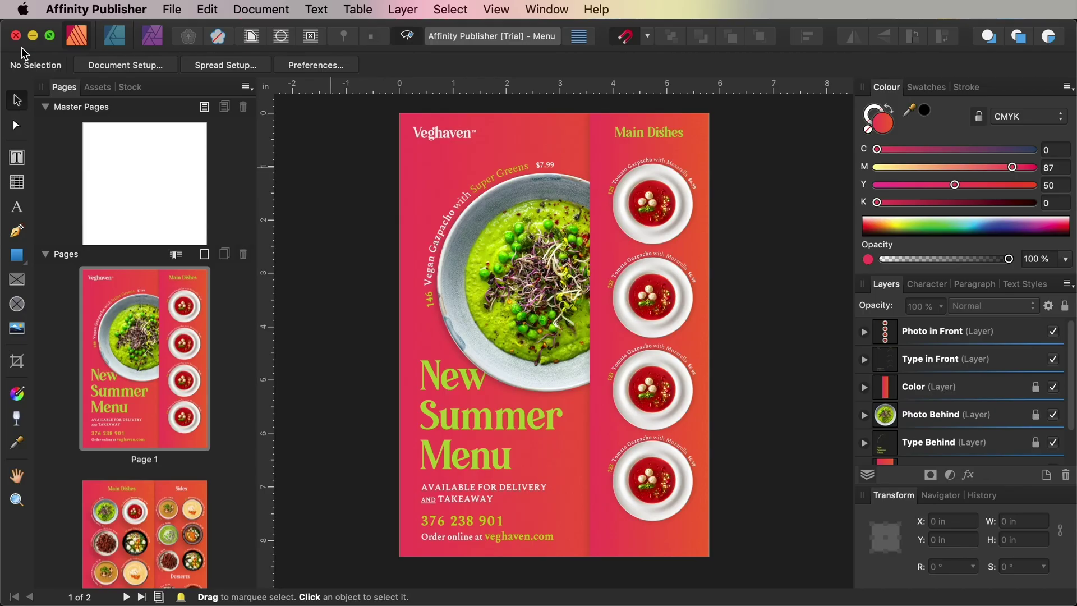
scroll(439, 349, down, 10)
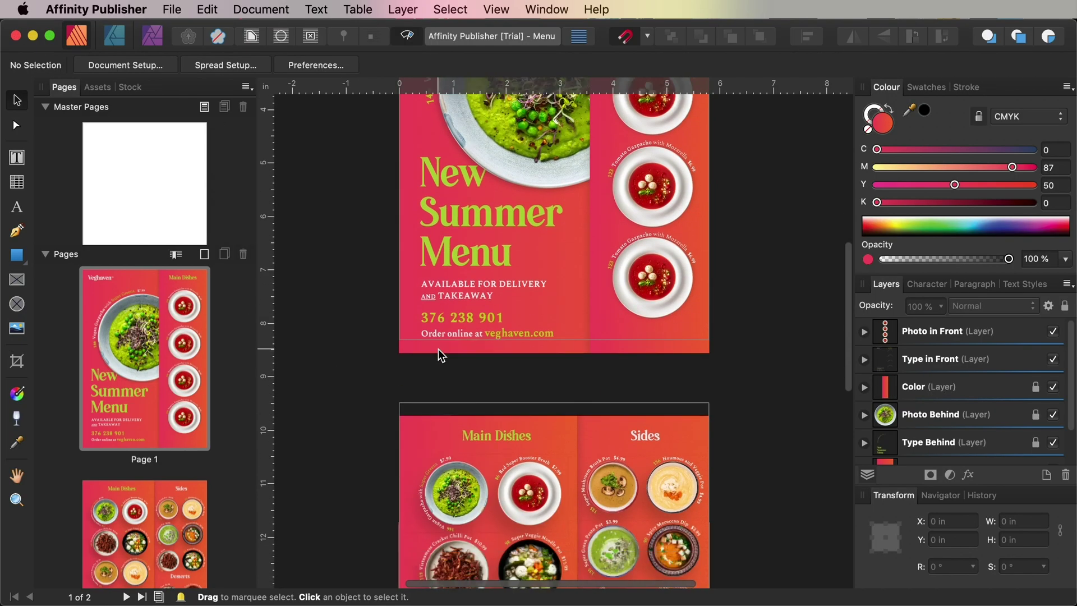
scroll(331, 322, up, 10)
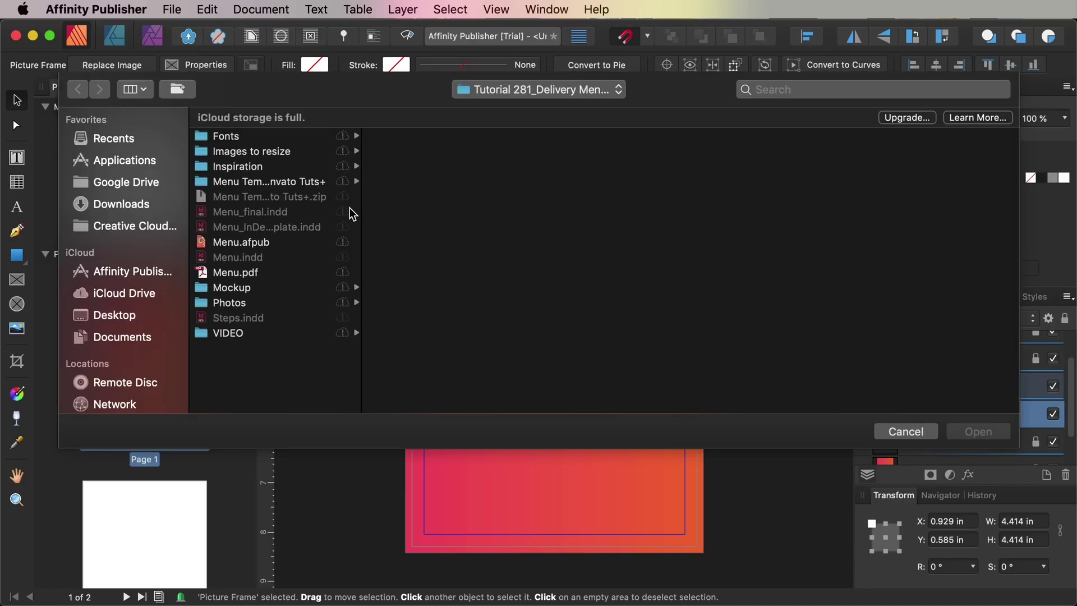
Fill the circular picture frame with the healthy green pea soup photo (F6AMH.jpg) from the Photos folder.
click(245, 303)
click(416, 197)
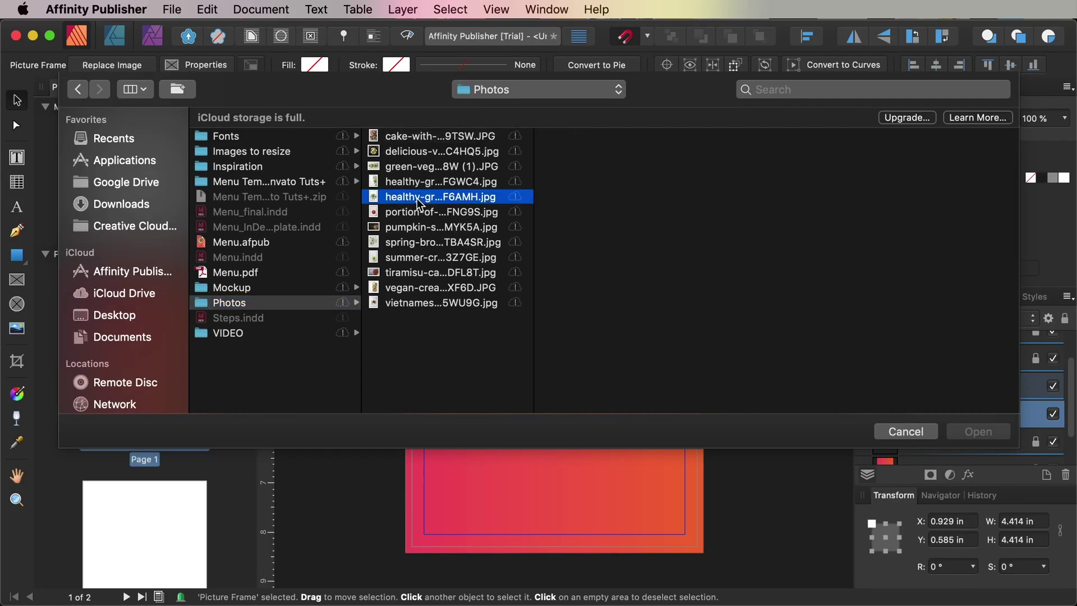
click(973, 437)
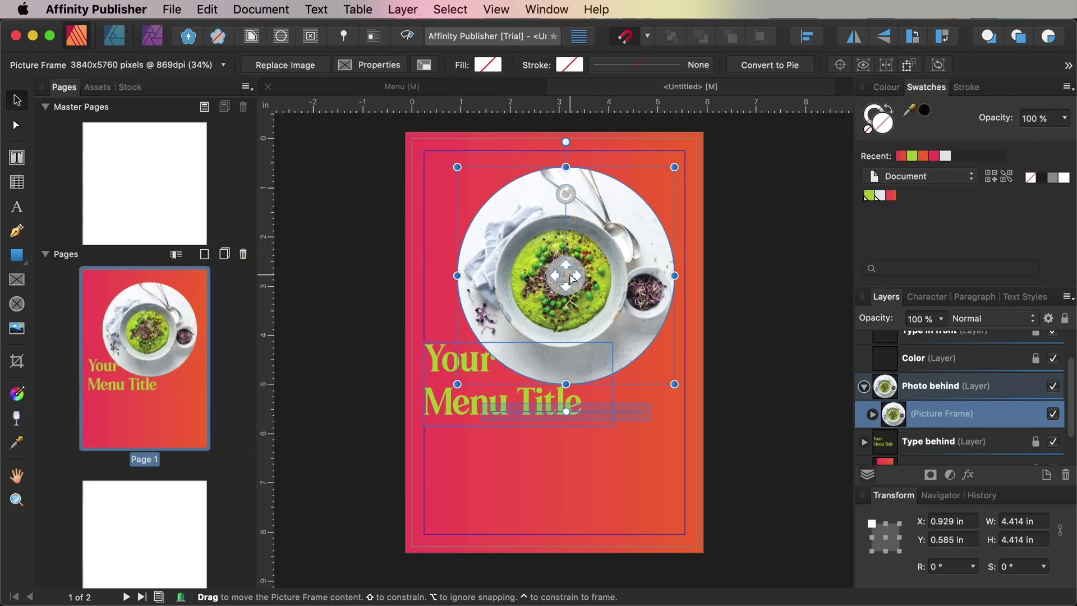
Enlarge and reposition the soup photo inside the circular frame so the bowl fills the circle.
click(598, 263)
drag(675, 437, 761, 570)
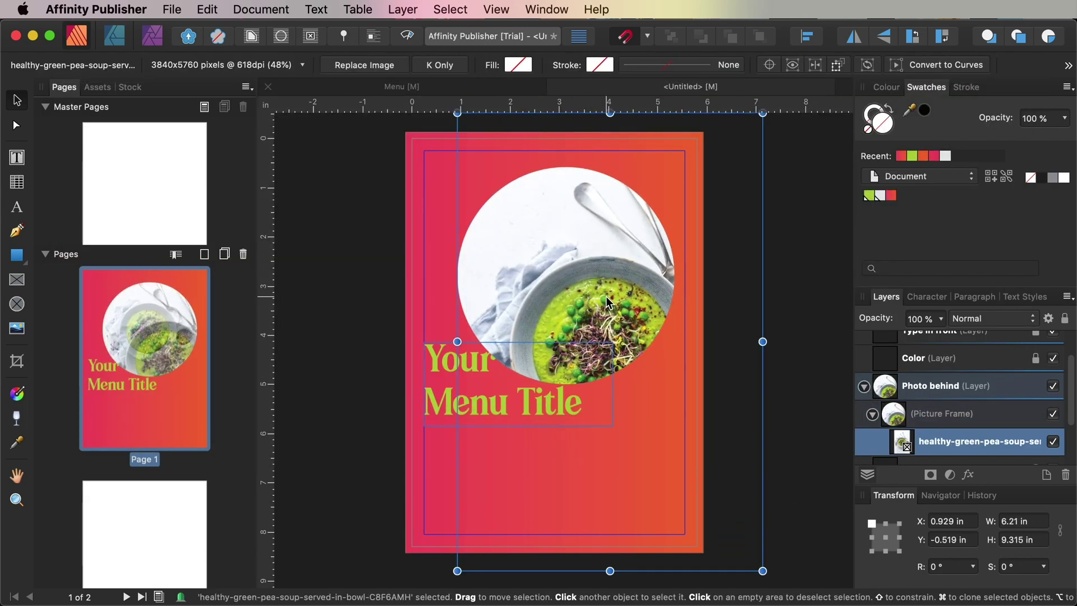
drag(617, 337, 571, 242)
drag(717, 477, 801, 583)
drag(608, 261, 588, 226)
drag(766, 547, 740, 510)
drag(591, 208, 596, 228)
drag(753, 528, 748, 522)
drag(617, 218, 619, 224)
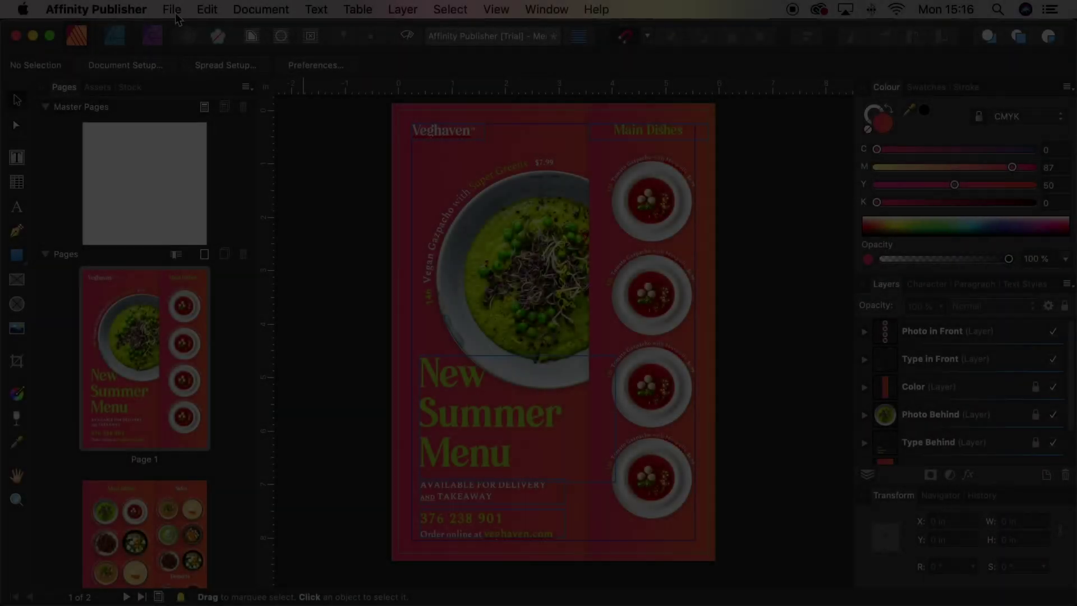
Start a new document from the Print presets and set its document units to Inches.
click(171, 9)
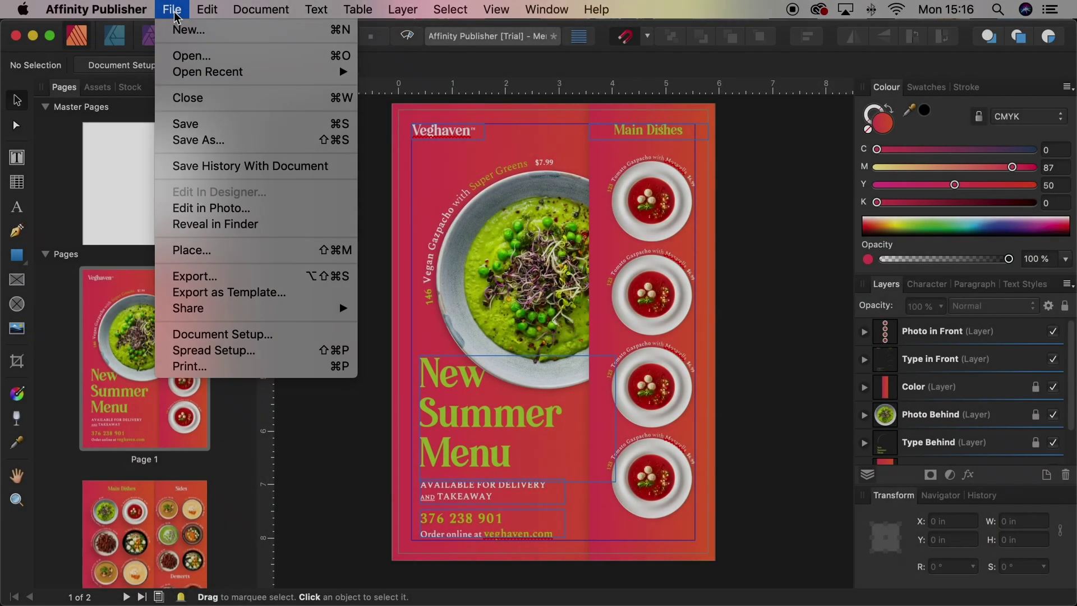
click(177, 31)
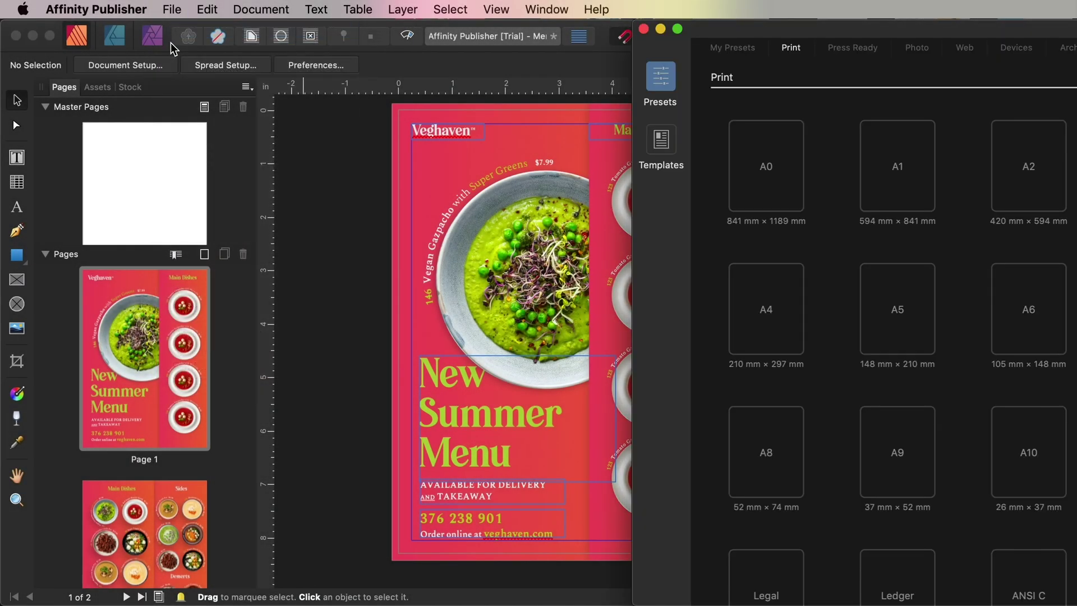
drag(929, 34, 370, 16)
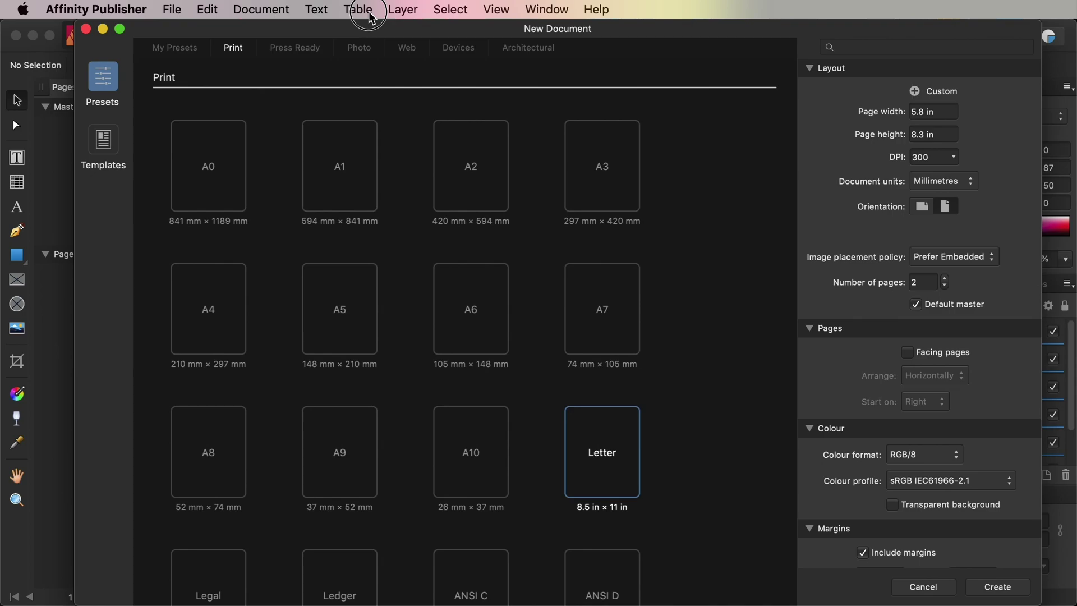
click(233, 47)
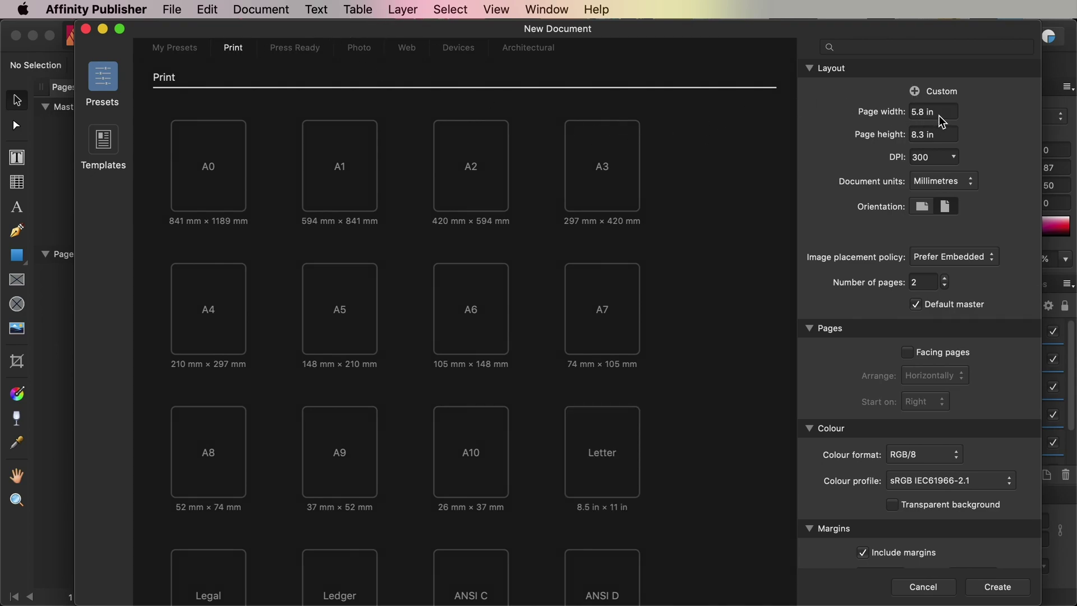
click(946, 182)
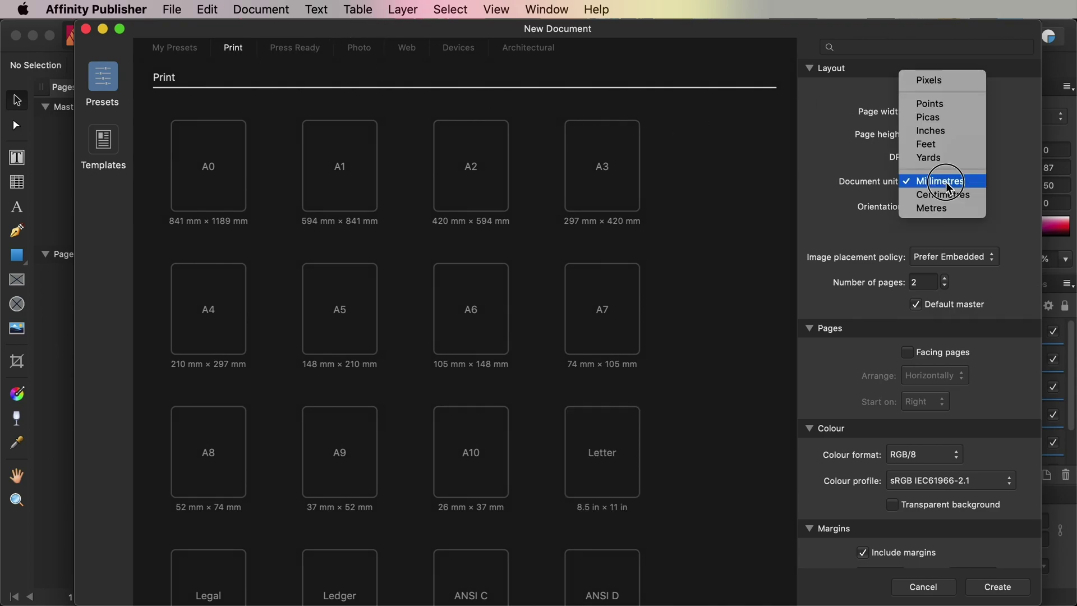
click(960, 132)
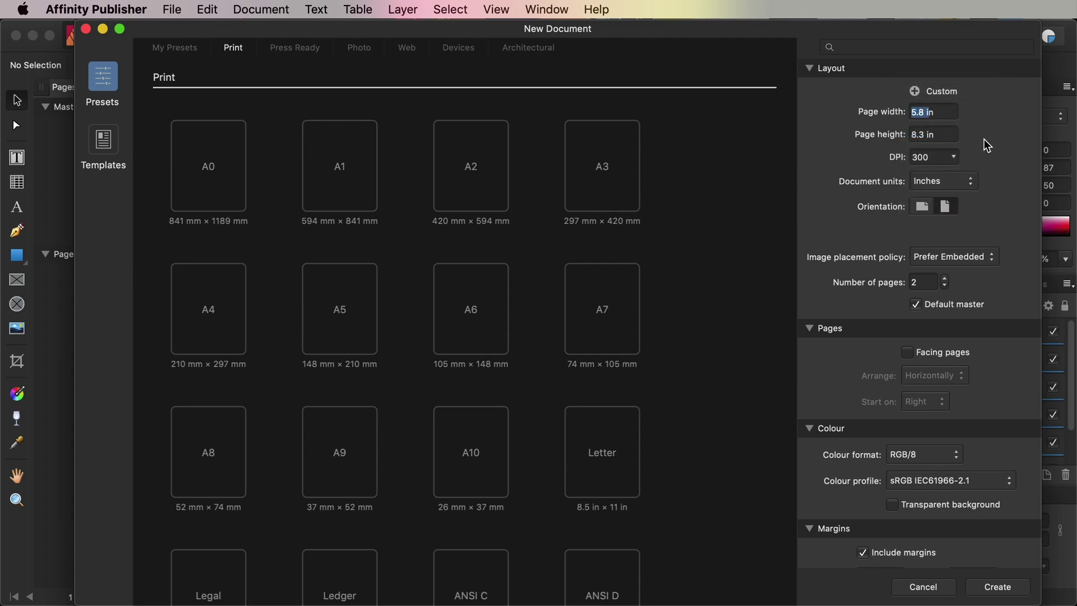
Review the new document's page height, DPI, number of pages and facing pages settings.
click(925, 136)
click(954, 157)
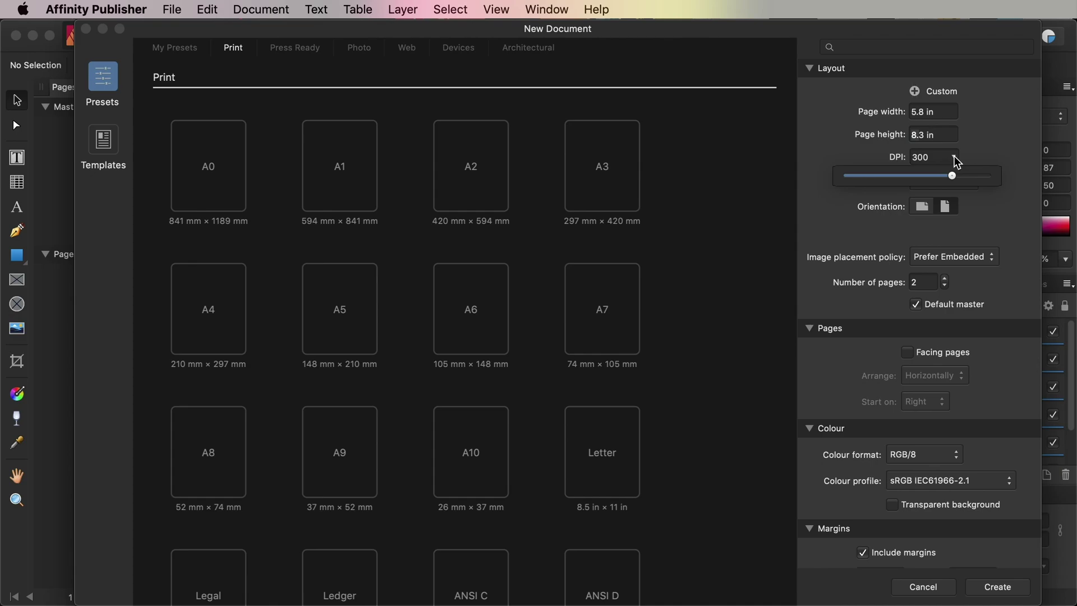
click(989, 147)
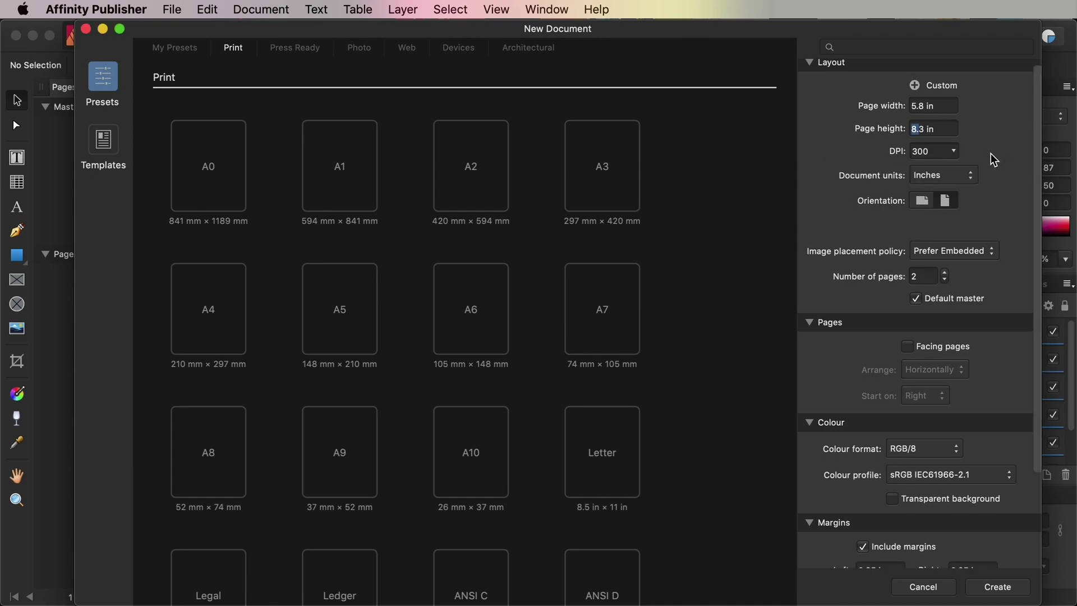
scroll(991, 153, down, 1)
click(914, 267)
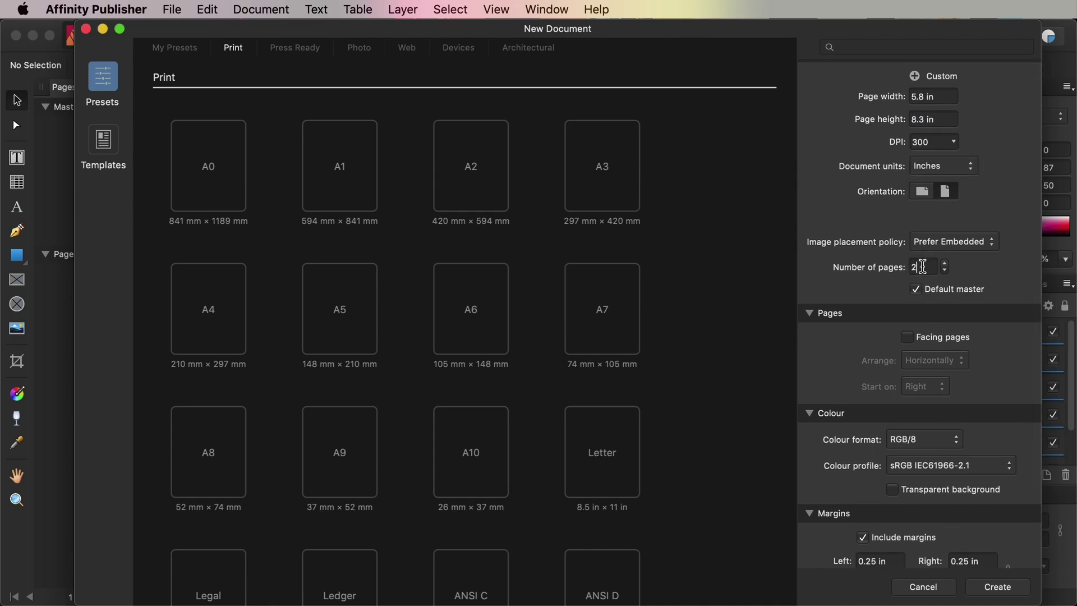
drag(920, 267, 910, 266)
scroll(982, 268, down, 1)
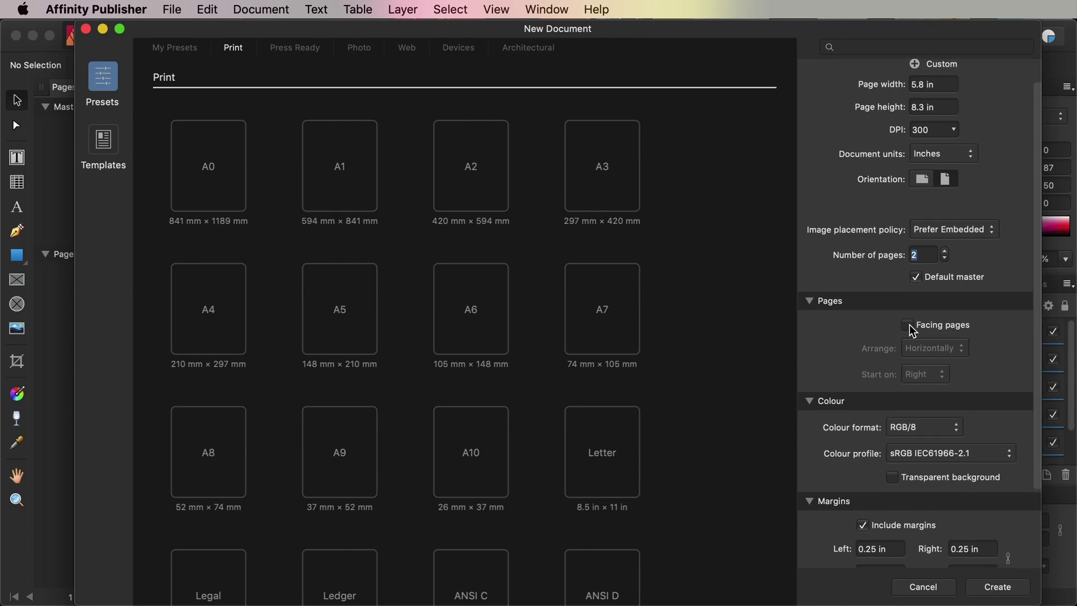
scroll(1000, 339, down, 6)
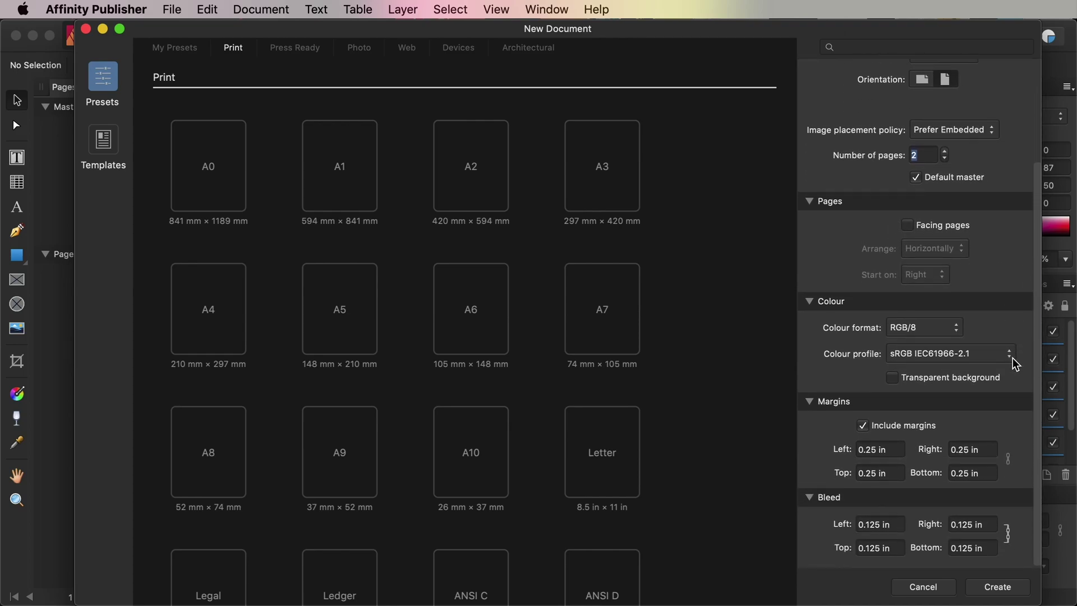
Set the colour format to CMYK/8 and create the document with 0.25 in margins and 0.125 in bleed.
click(928, 332)
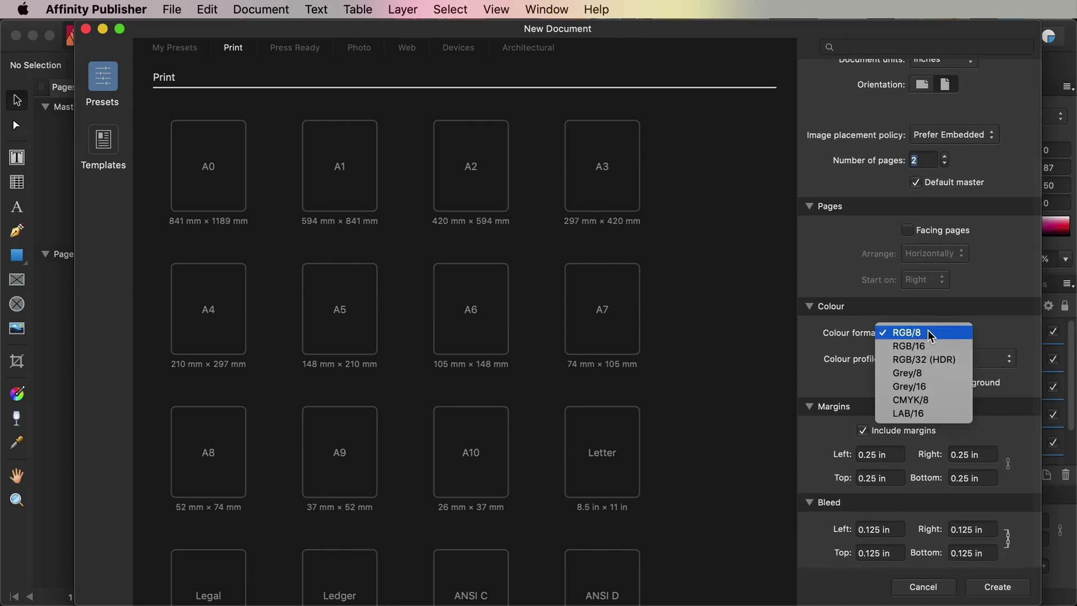
click(911, 399)
click(859, 457)
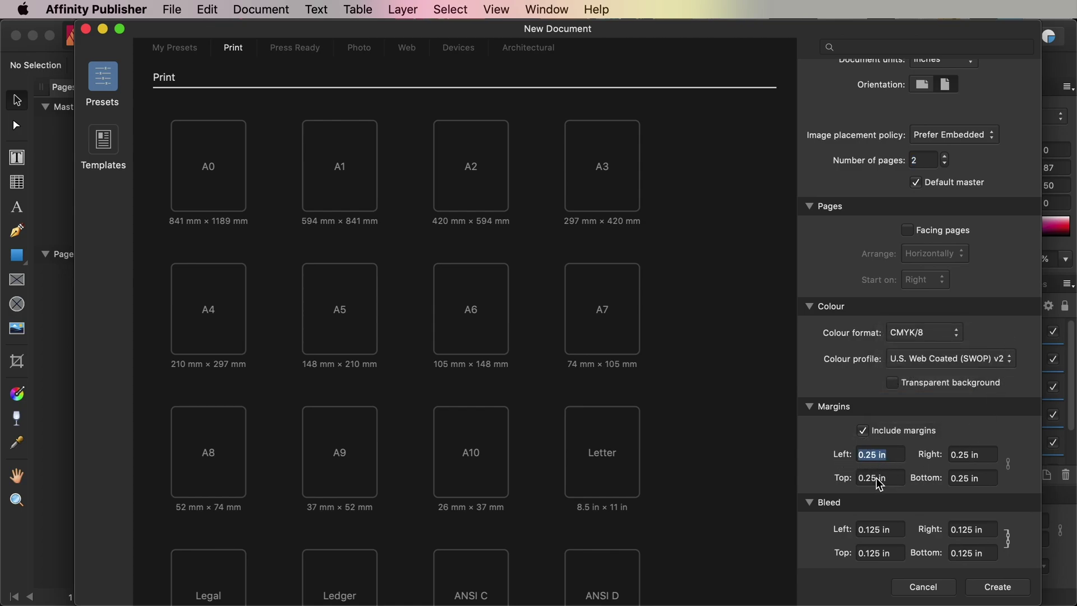
click(878, 529)
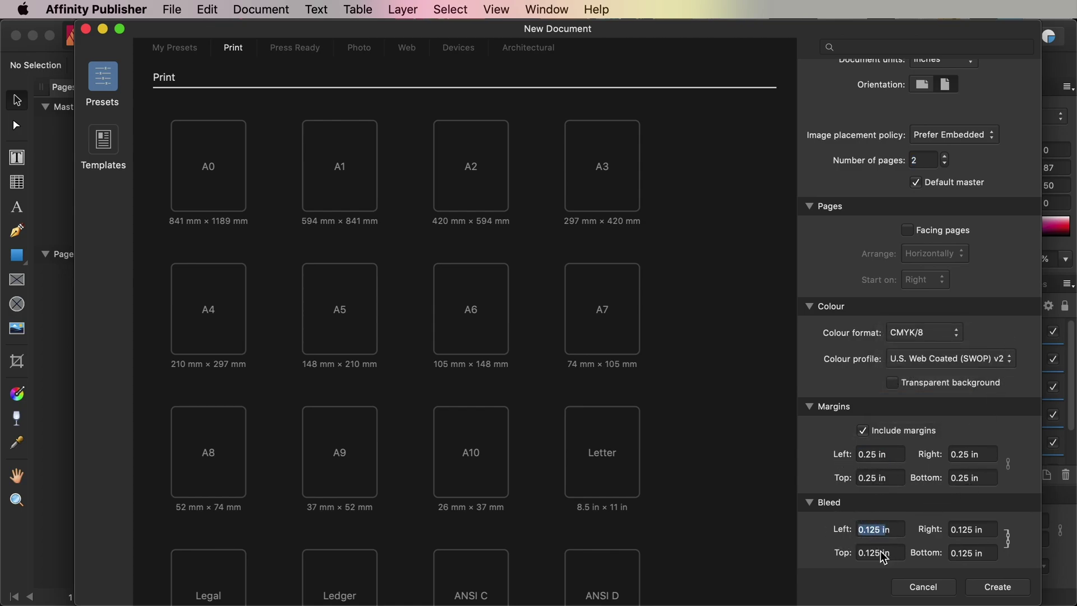
click(996, 587)
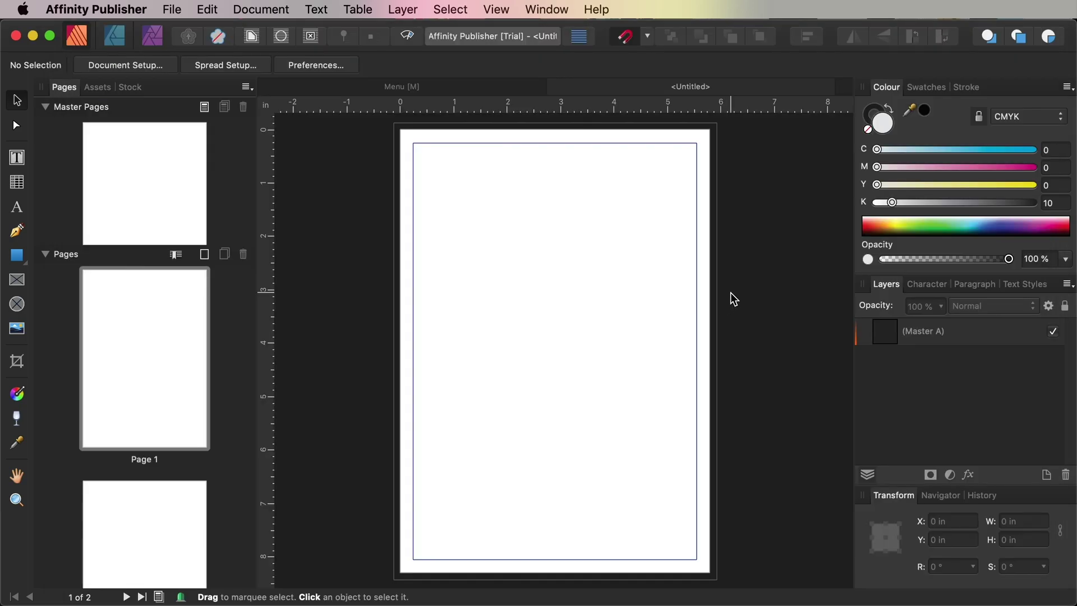
Start a new global colour swatch named Lime, defined with CMYK sliders.
click(924, 89)
click(1067, 87)
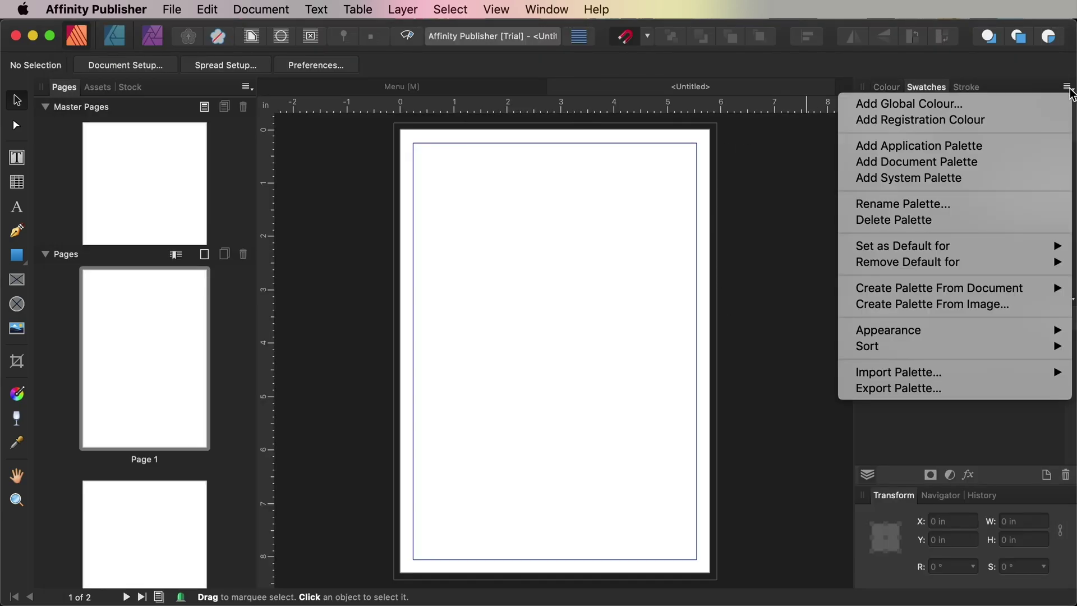
click(928, 102)
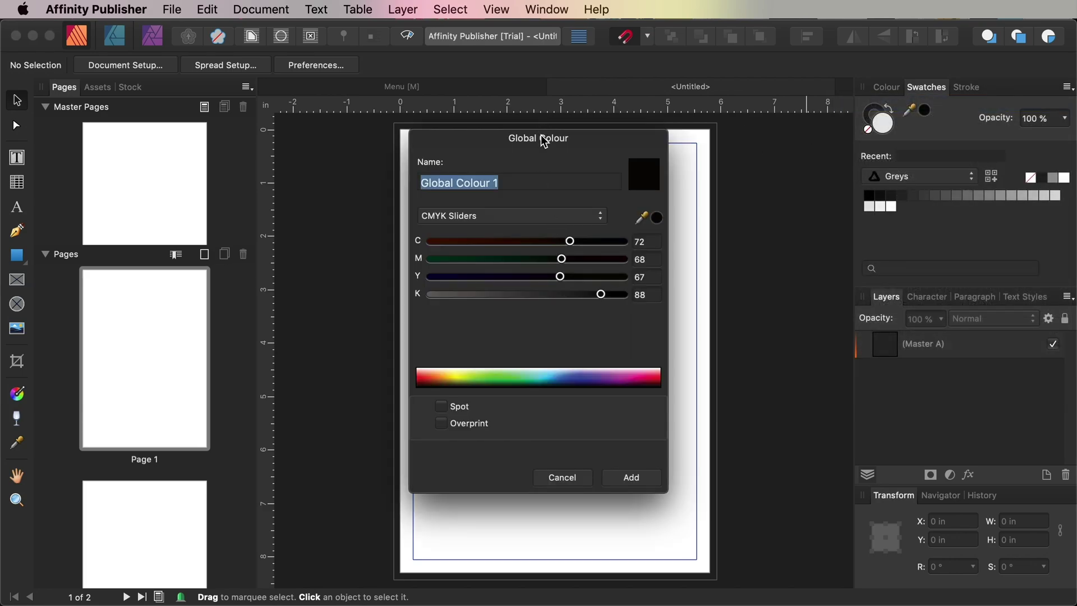
drag(544, 142, 560, 175)
text(Lime)
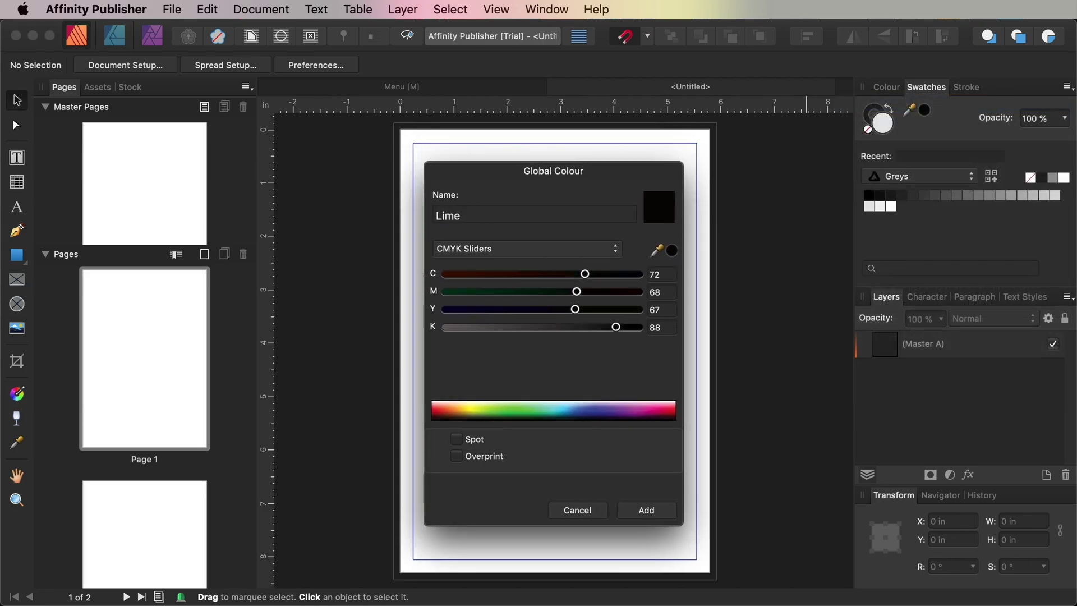
click(534, 242)
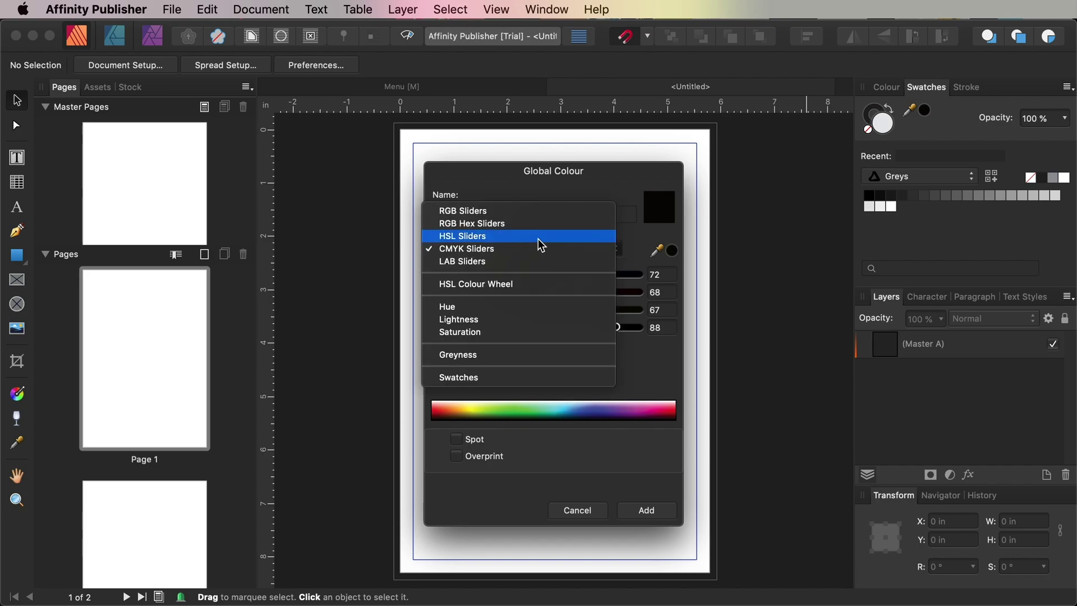
click(513, 249)
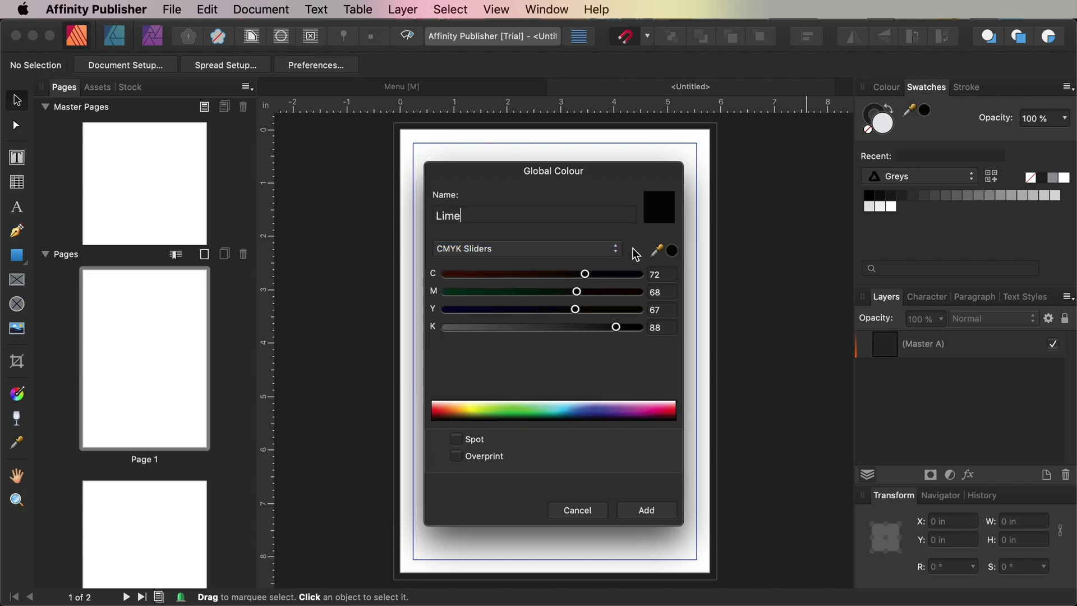
Set the Lime colour to C 36, M 0, Y 98, K 0 and add it to the document swatches.
click(656, 274)
text(36)
key(Tab)
text(0)
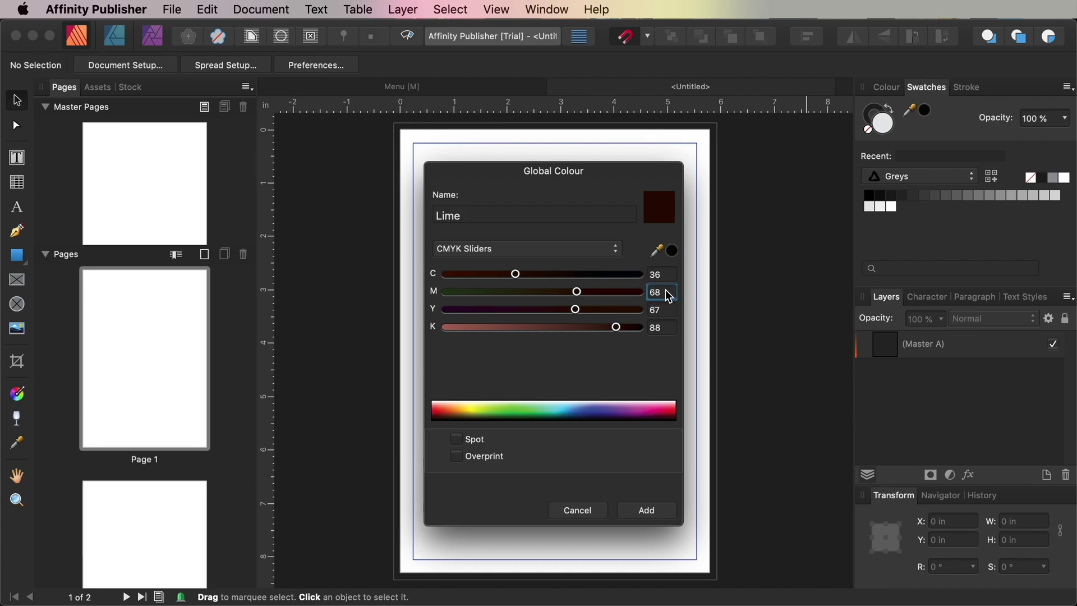
click(649, 311)
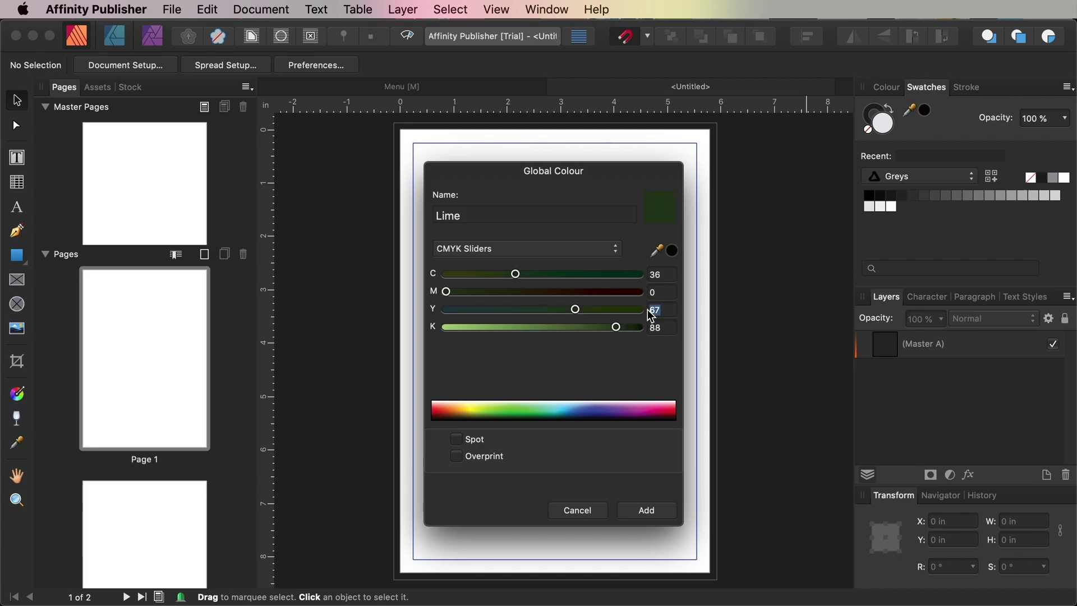
text(98)
click(650, 328)
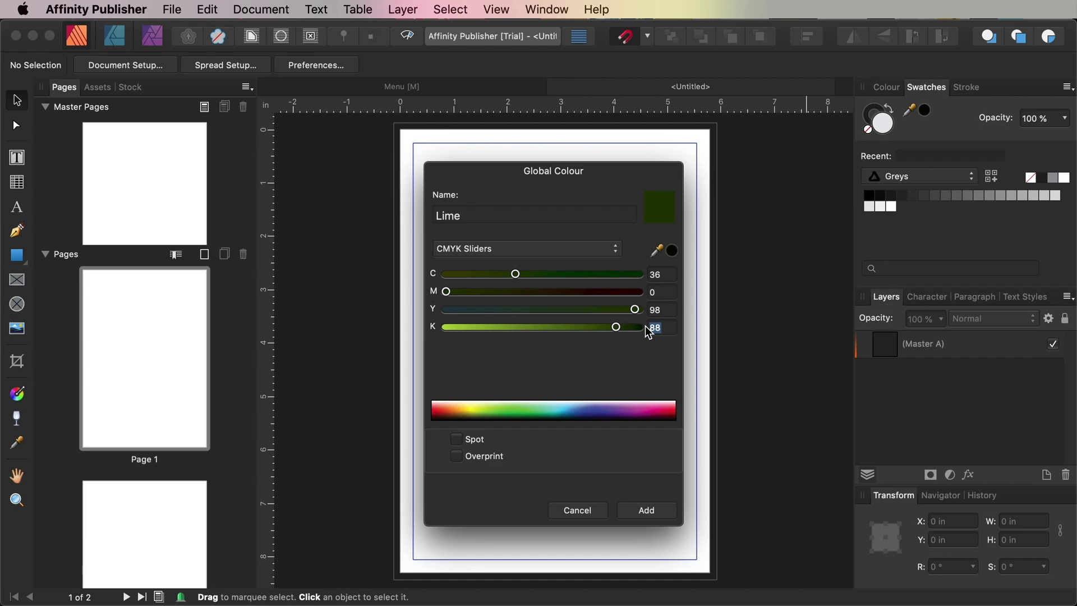
text(0)
click(662, 312)
click(643, 512)
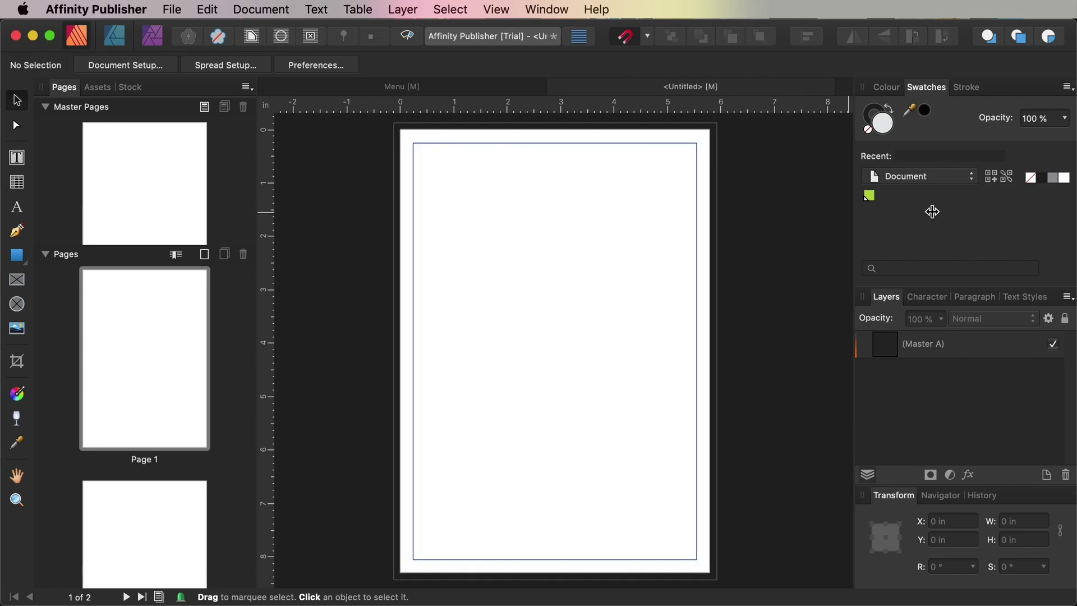
Start a second global colour swatch and name it Off-White.
click(1068, 87)
click(957, 103)
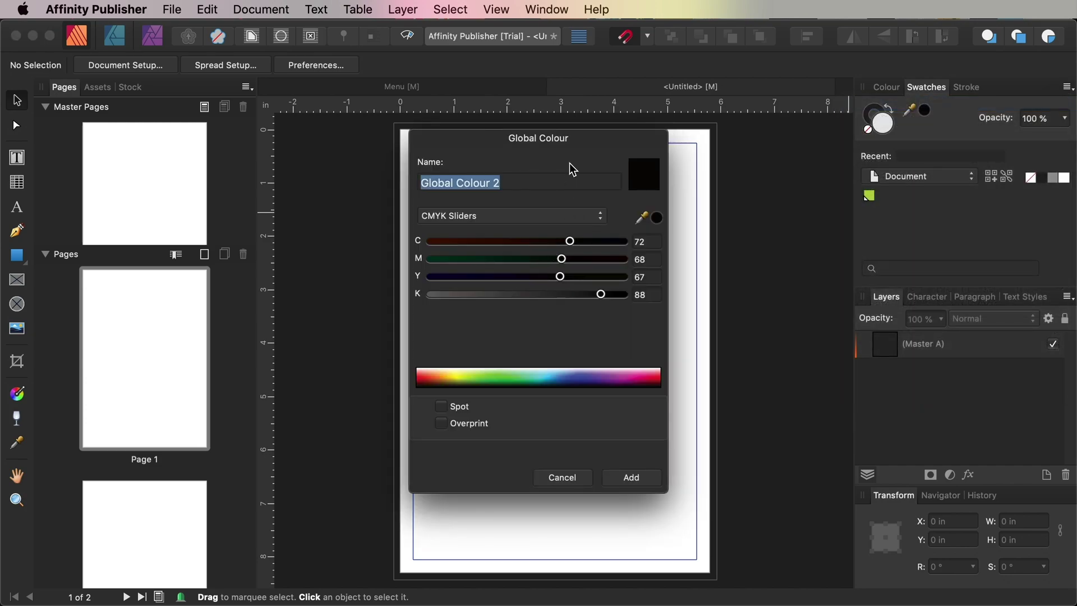
drag(570, 145, 590, 177)
text(Off-White)
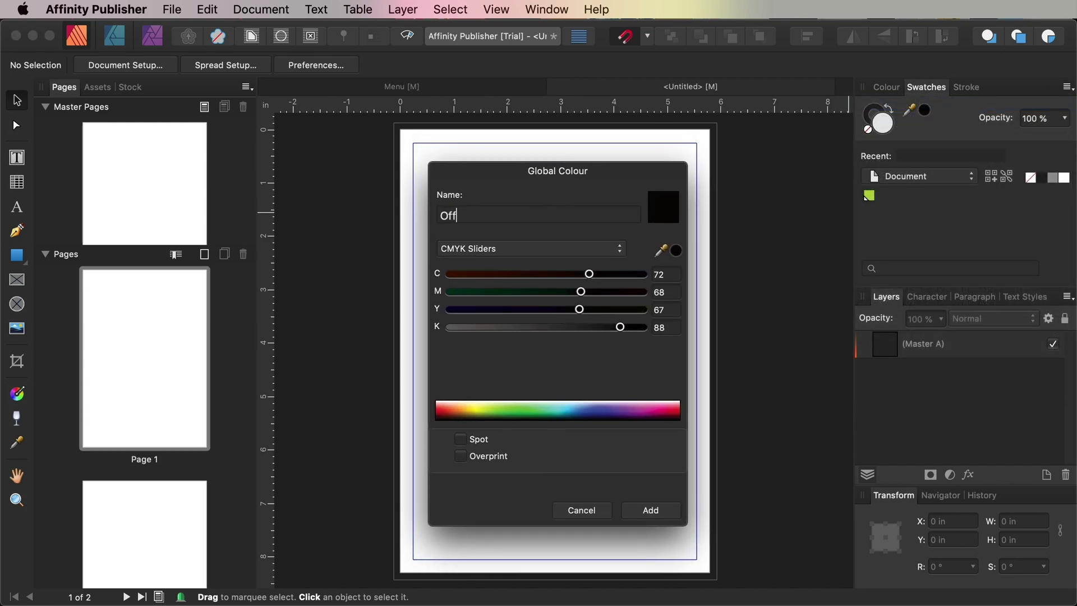
Set the Off-White colour to C 8, M 6, Y 4, K 0 and add it to the document swatches.
click(660, 274)
click(673, 292)
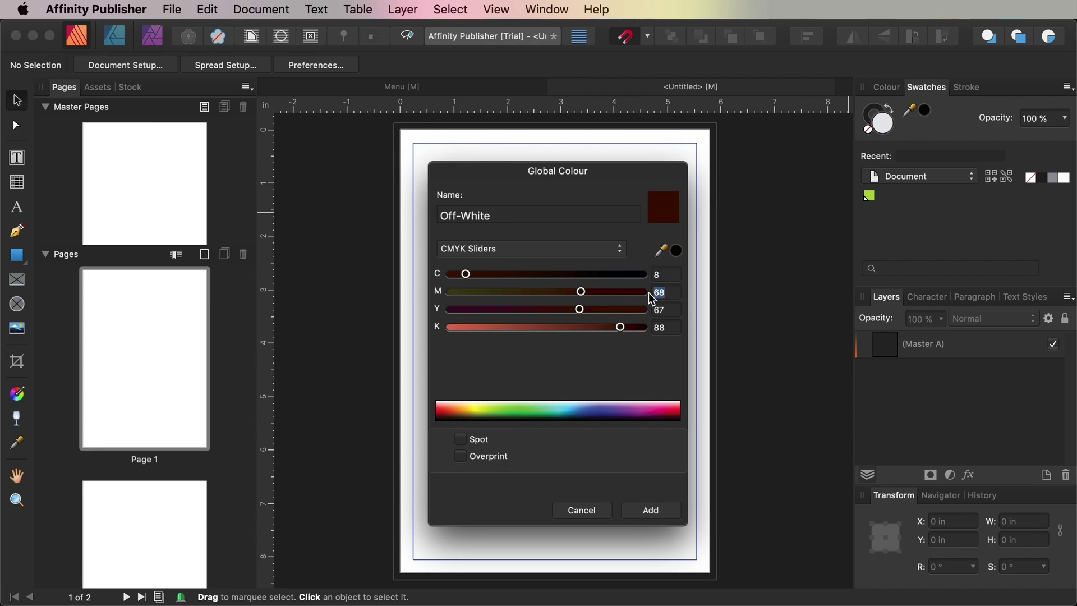
text(6)
click(666, 309)
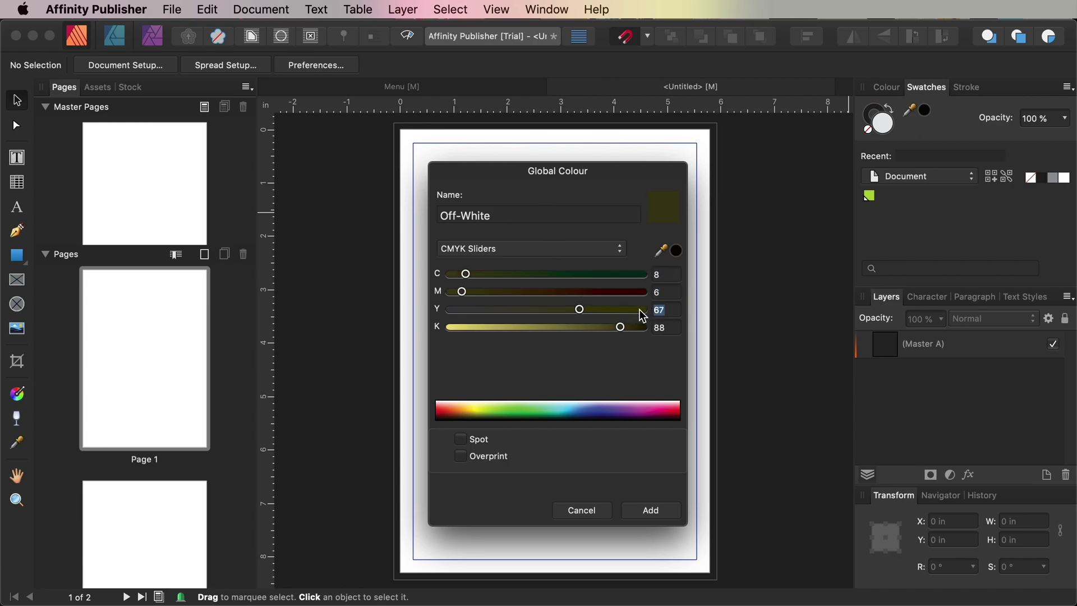
text(4)
click(660, 328)
text(0)
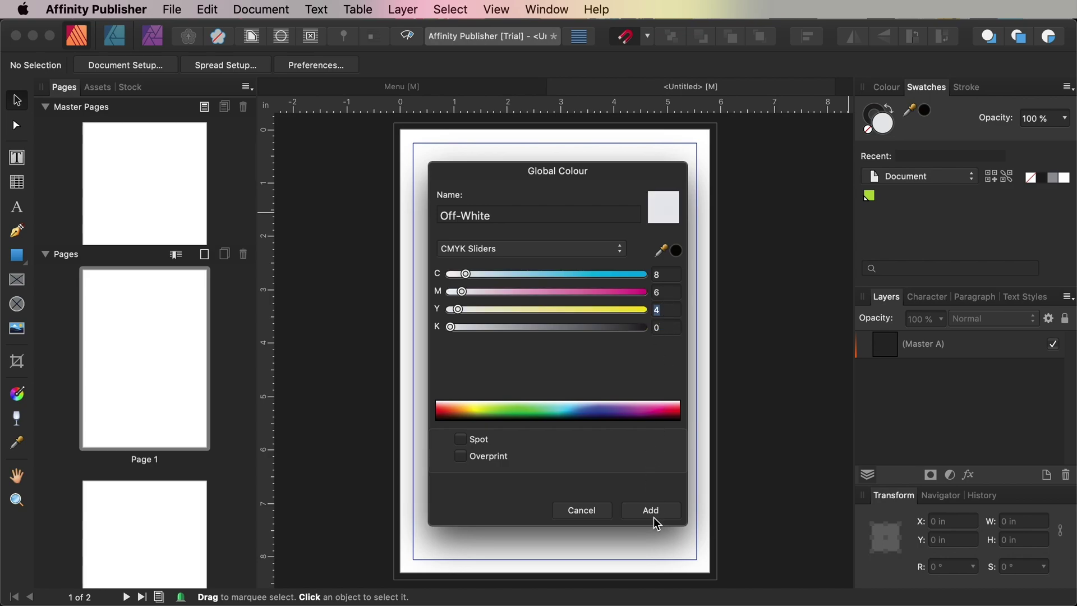
click(652, 511)
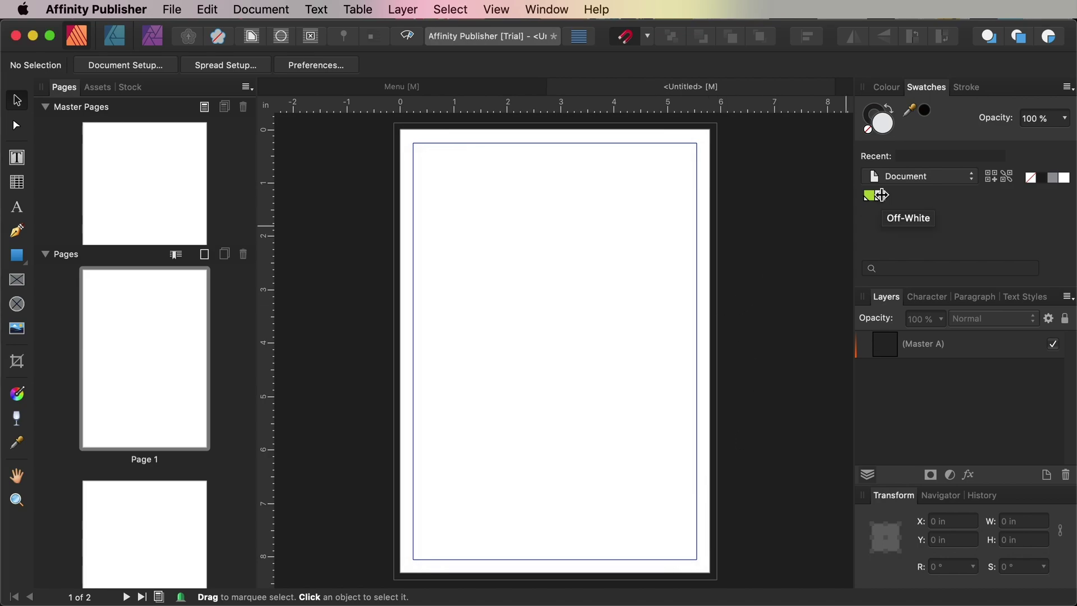
On page 1, add a layer named Background and a second layer above it named Type behind.
click(134, 298)
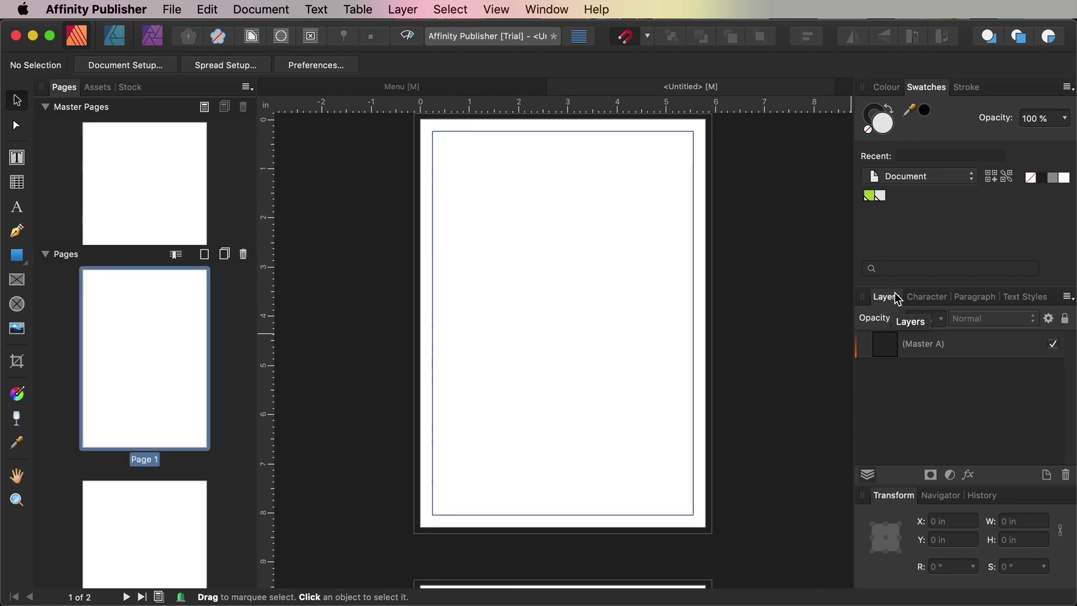
click(1047, 477)
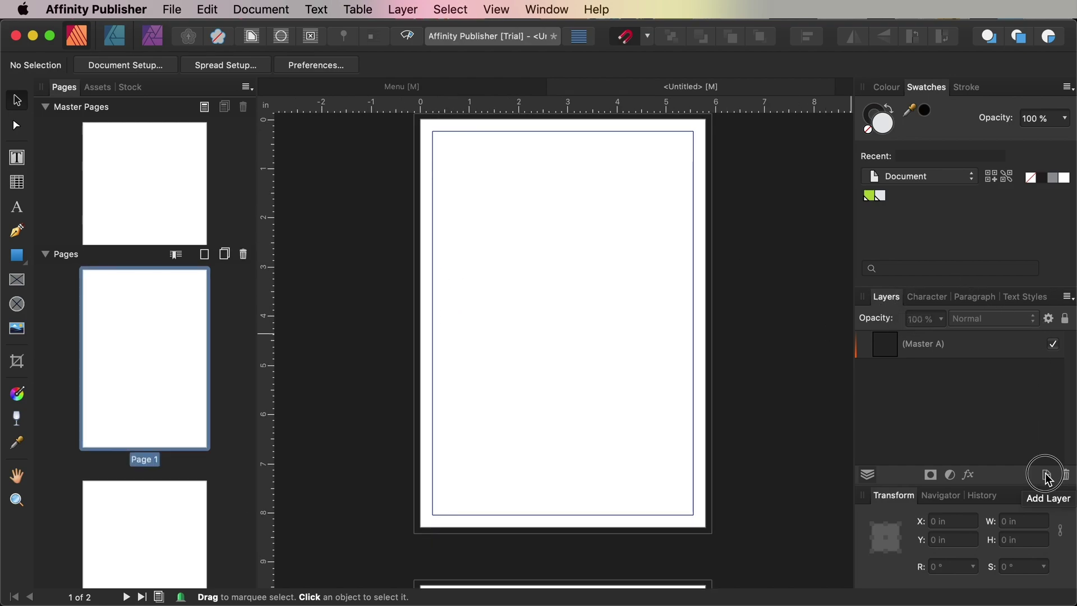
double_click(925, 344)
text(Background)
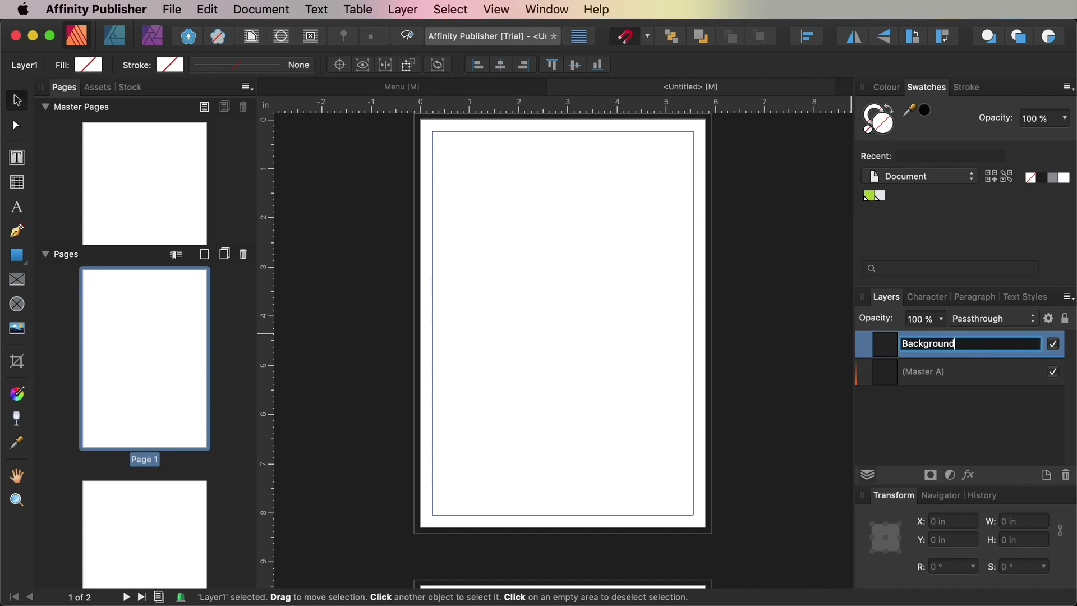
key(Return)
click(1047, 476)
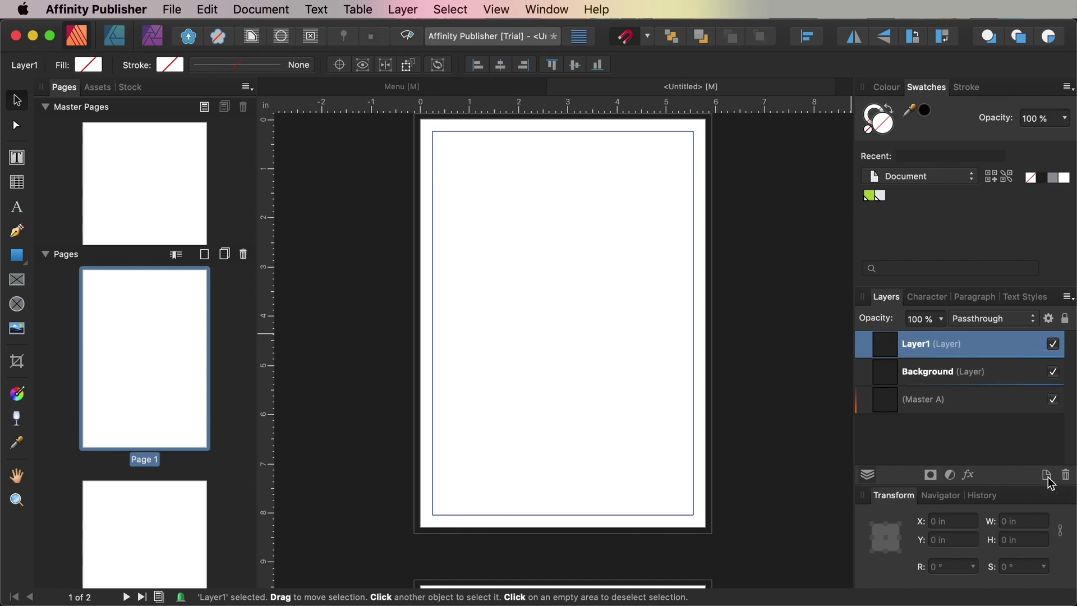
double_click(921, 348)
text(Type behind)
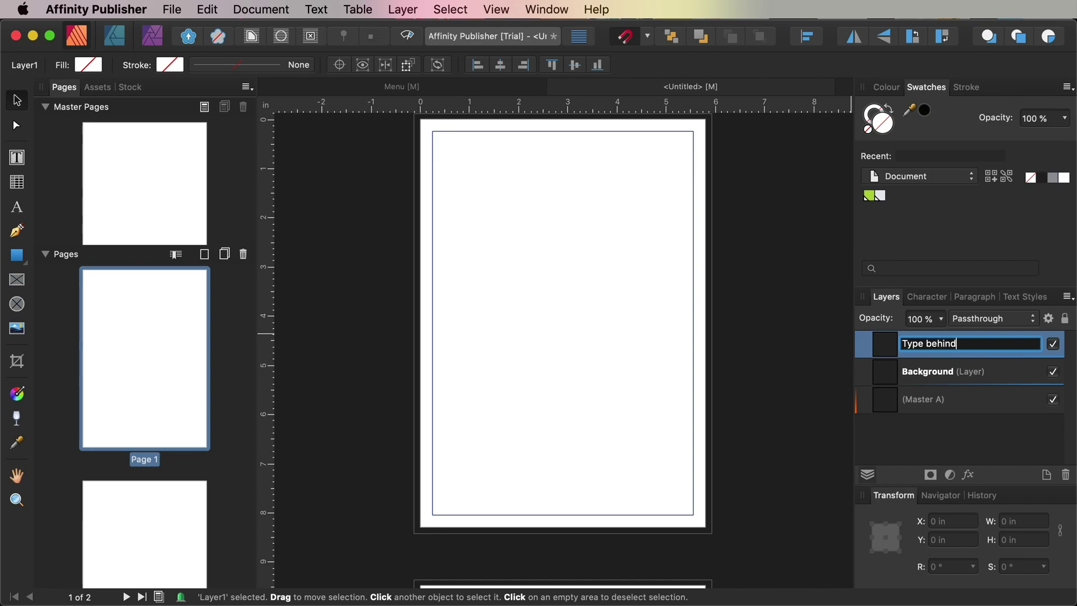
key(Return)
Add two more layers above Type behind, naming them Photo behind and Color.
click(1047, 474)
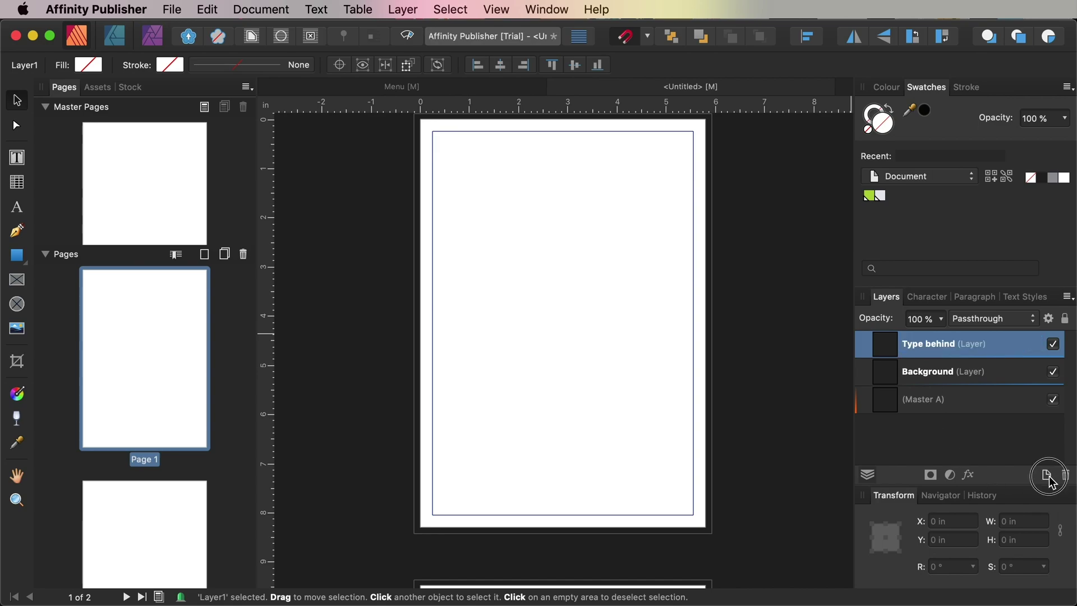
double_click(924, 348)
text(Photo behind)
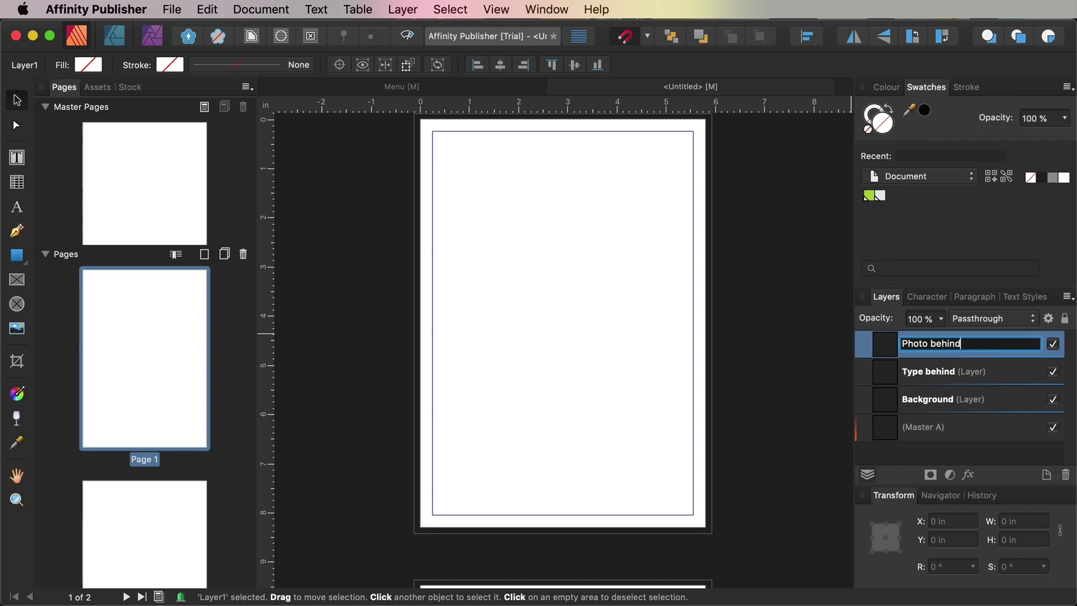
key(Return)
click(1047, 475)
double_click(924, 344)
text(Color)
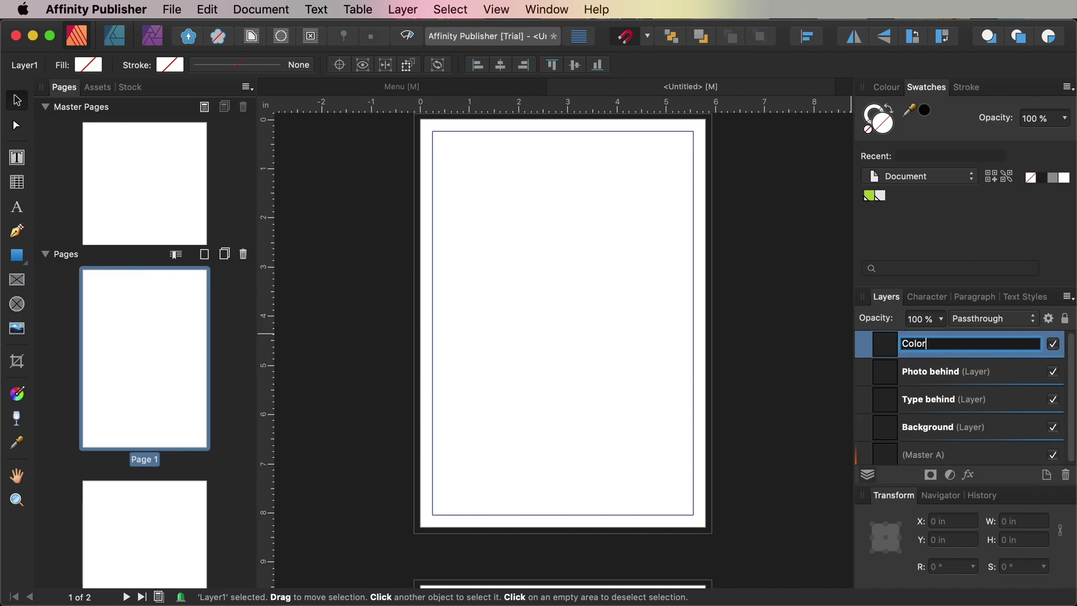
key(Return)
Add two further layers above Color, naming them Type in front and Photo in front.
click(1047, 474)
double_click(915, 348)
text(Type)
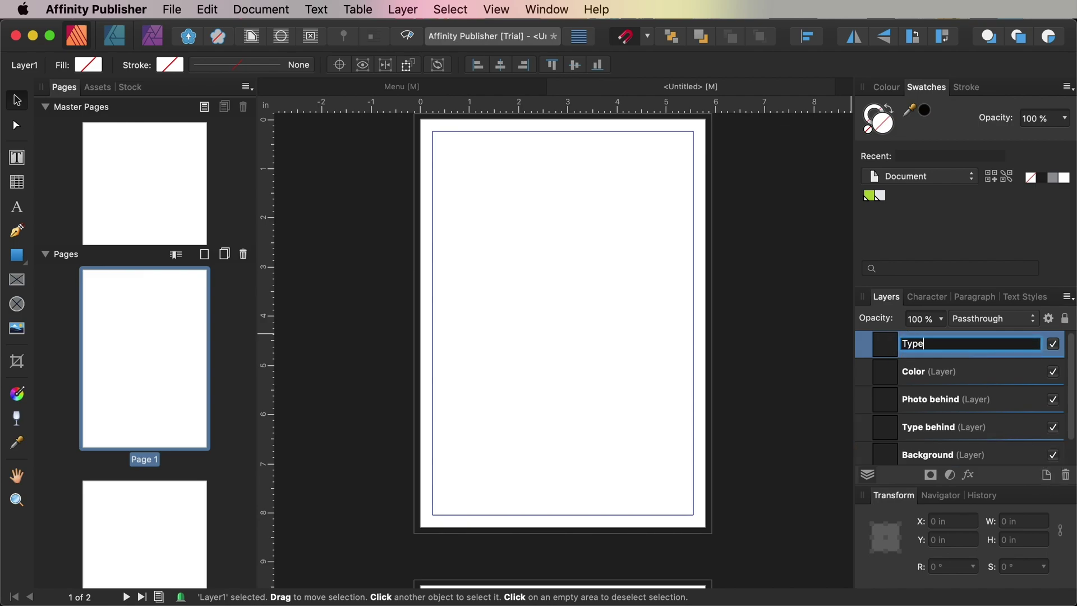
text( in front)
key(Return)
click(1046, 475)
double_click(914, 344)
text(Photo)
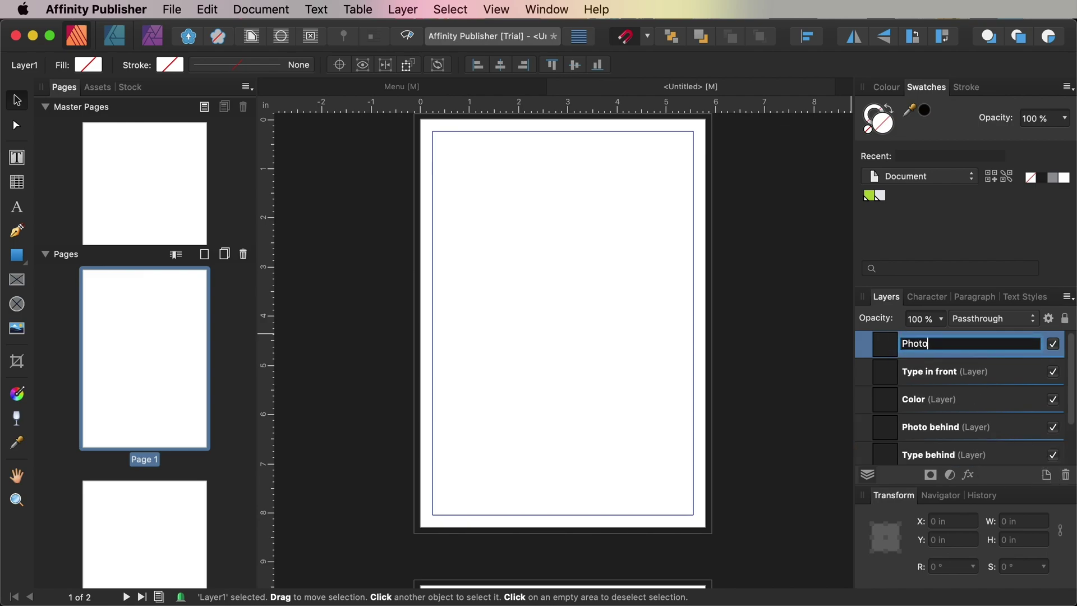
text( in front)
key(Return)
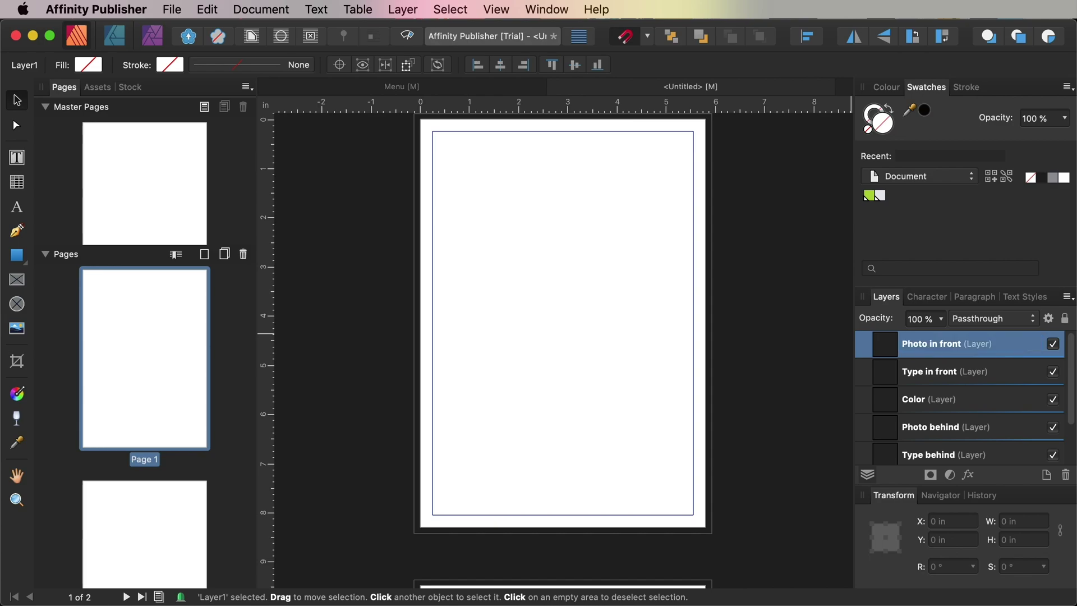
Lock every named layer above Background, from Photo in front down to Type behind.
super+click(954, 375)
super+click(952, 399)
super+click(956, 426)
scroll(954, 425, down, 2)
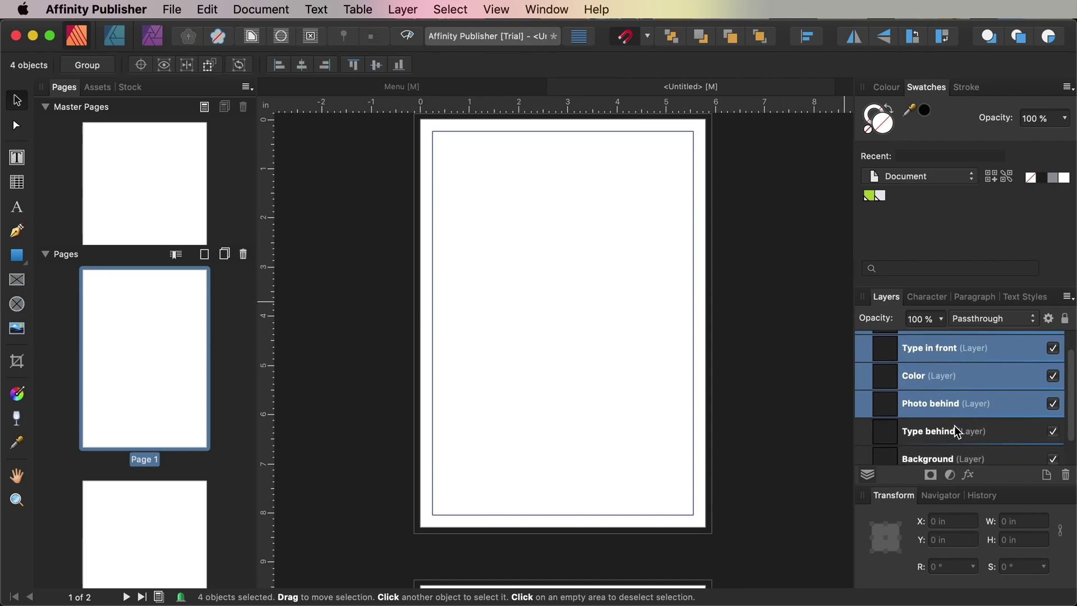
shift+click(957, 431)
click(1066, 319)
On the Background layer, draw a rectangle of about 6.05 by 8.55 in covering the whole page out to the bleed.
scroll(973, 443, down, 1)
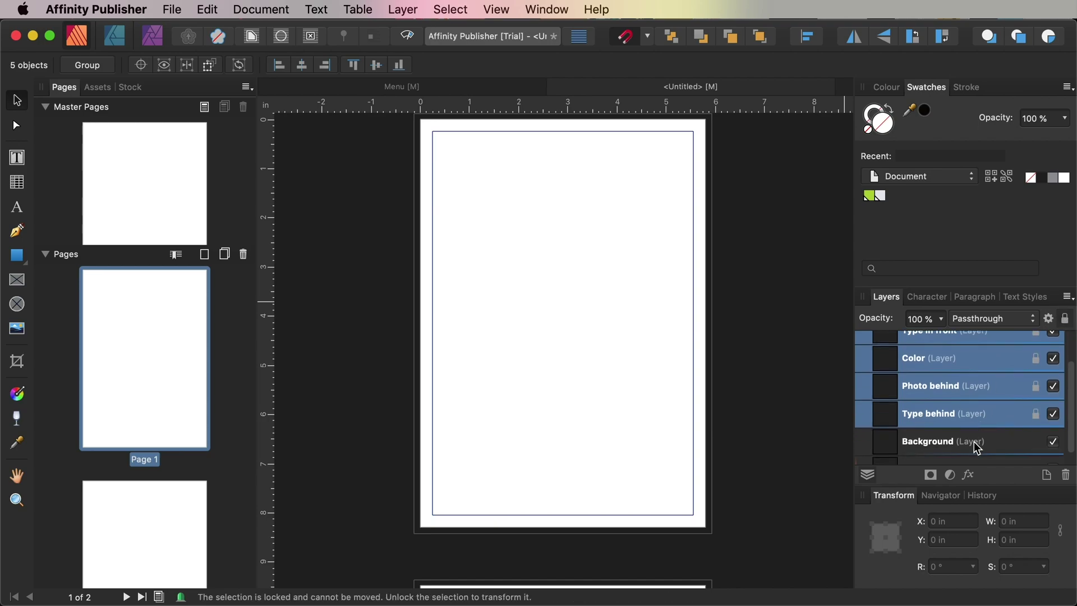
click(972, 443)
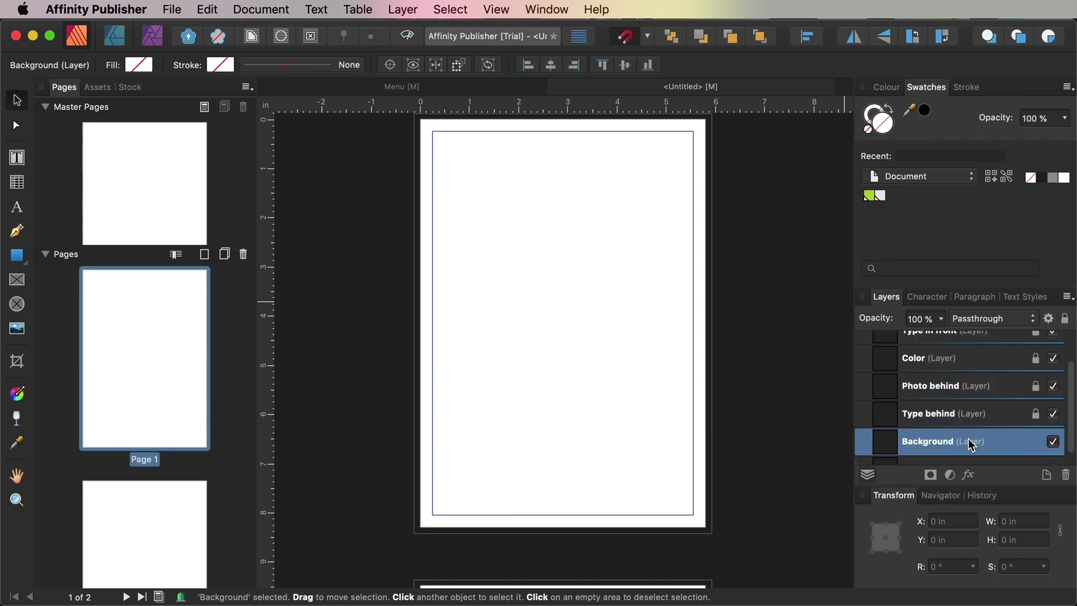
click(18, 255)
scroll(405, 136, up, 1)
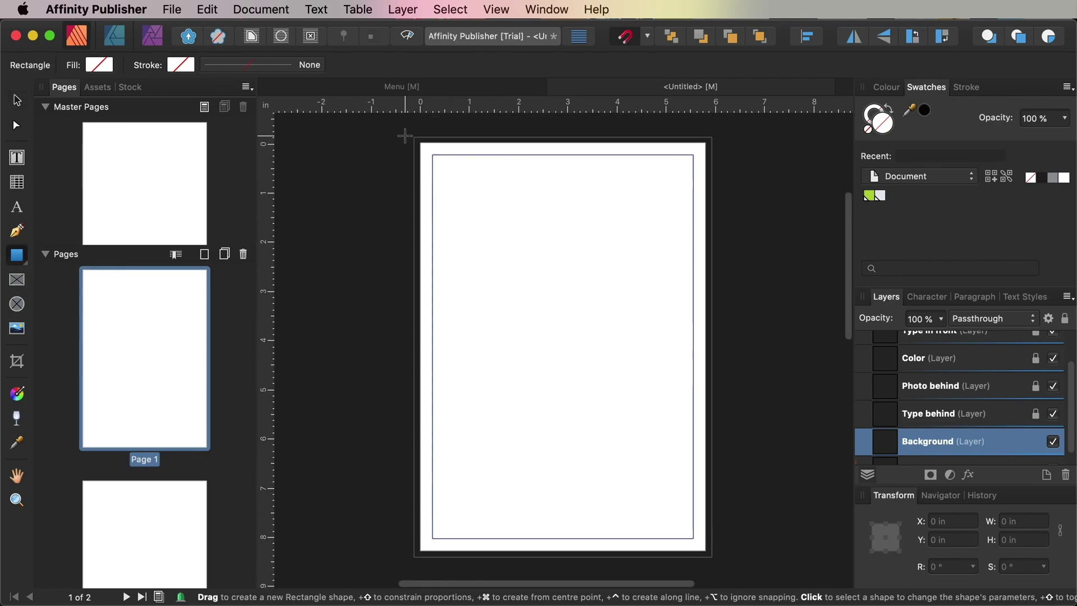
drag(414, 140, 708, 558)
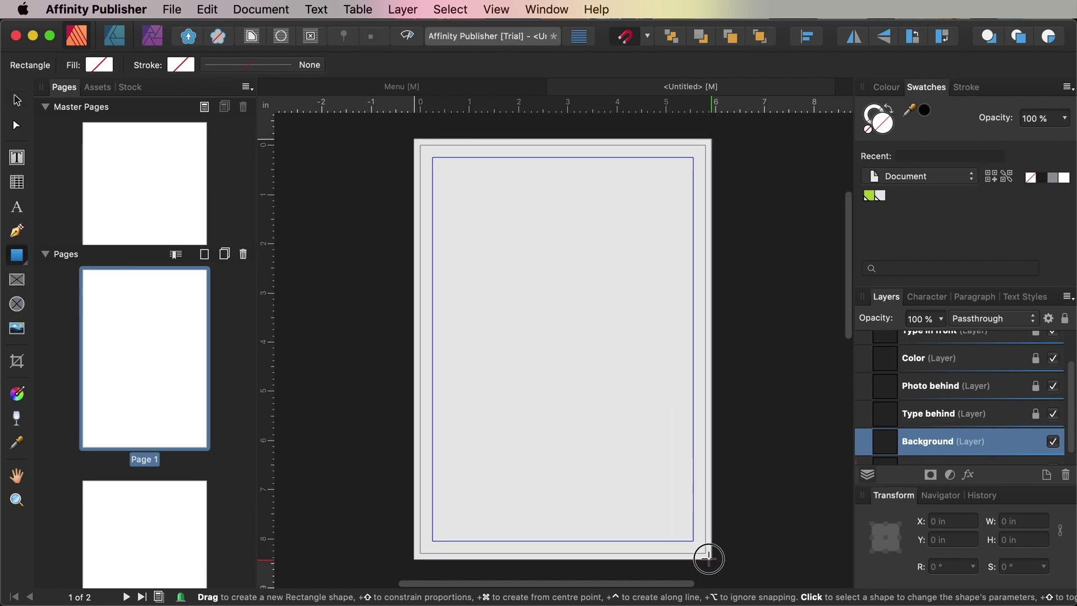
Apply a horizontal linear gradient fill to the background rectangle, running from the page's left edge to its right edge.
click(17, 393)
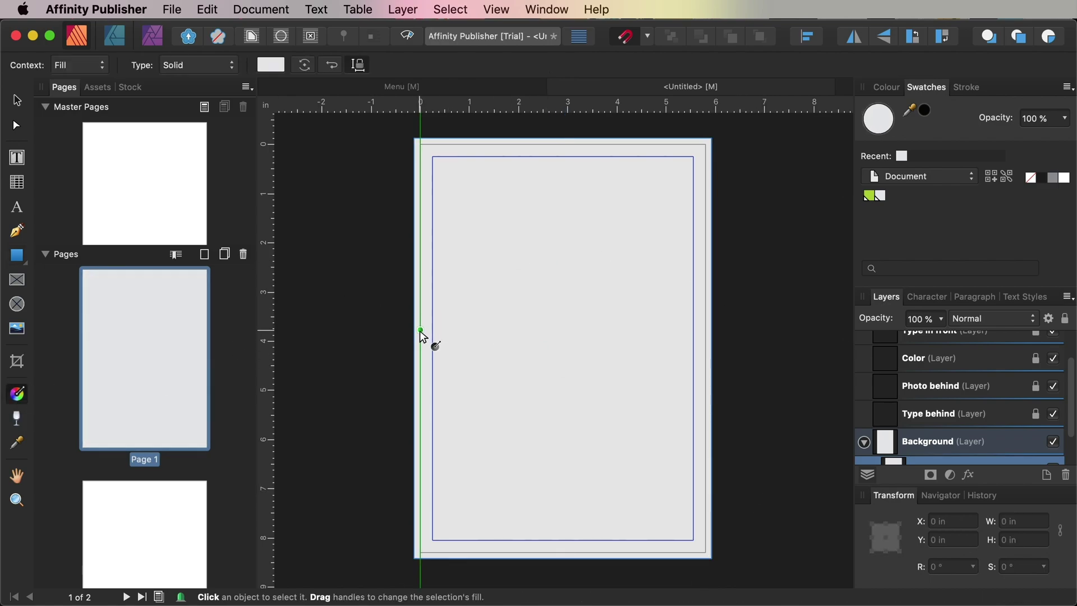
drag(416, 333, 706, 333)
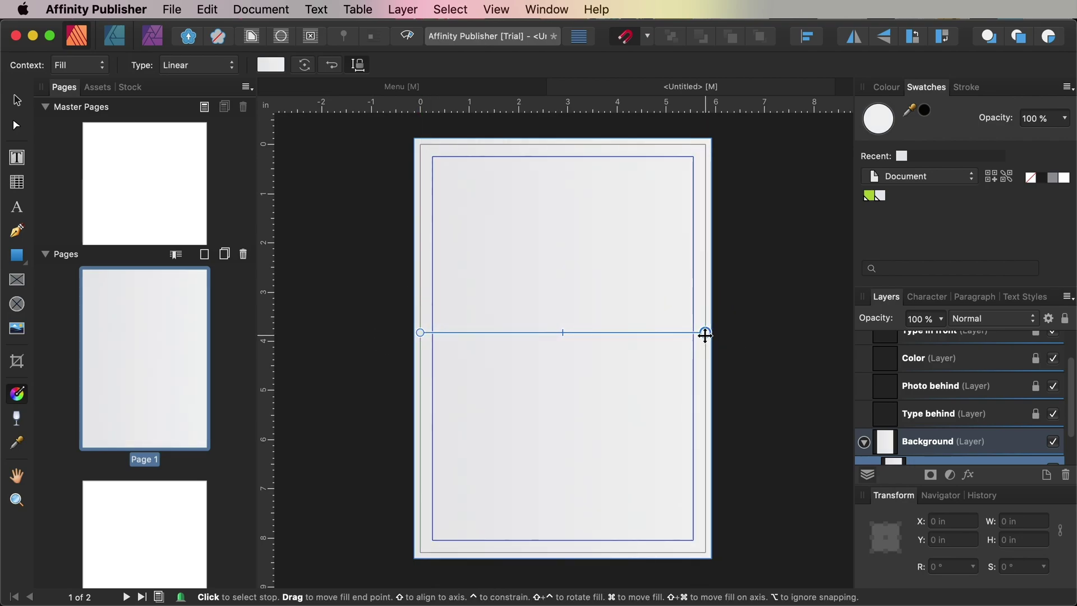
click(884, 91)
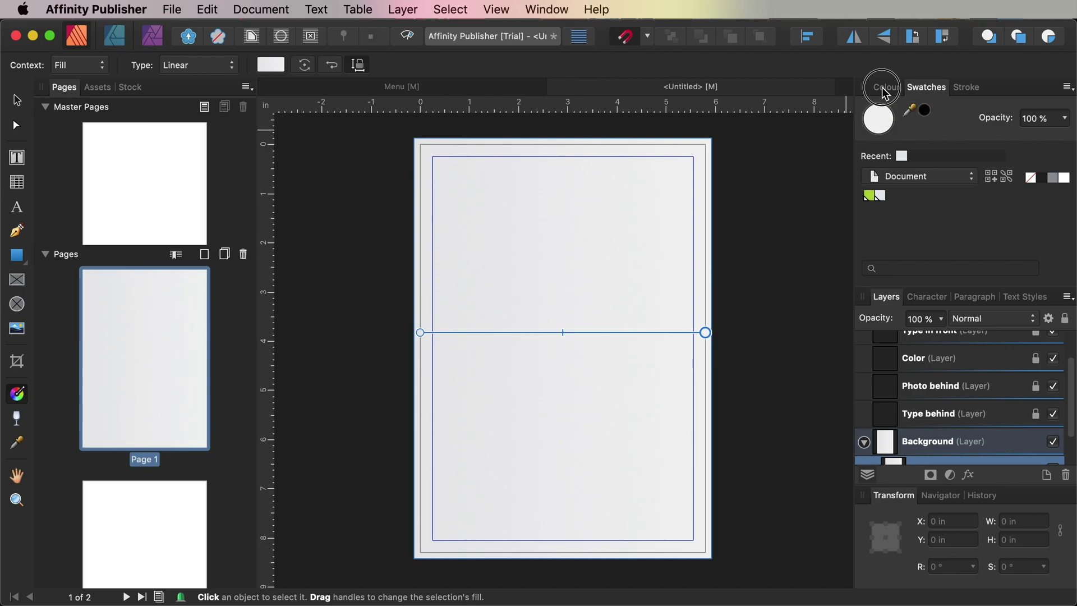
Set the gradient's left stop to C 0, M 87, Y 50, K 0.
click(421, 332)
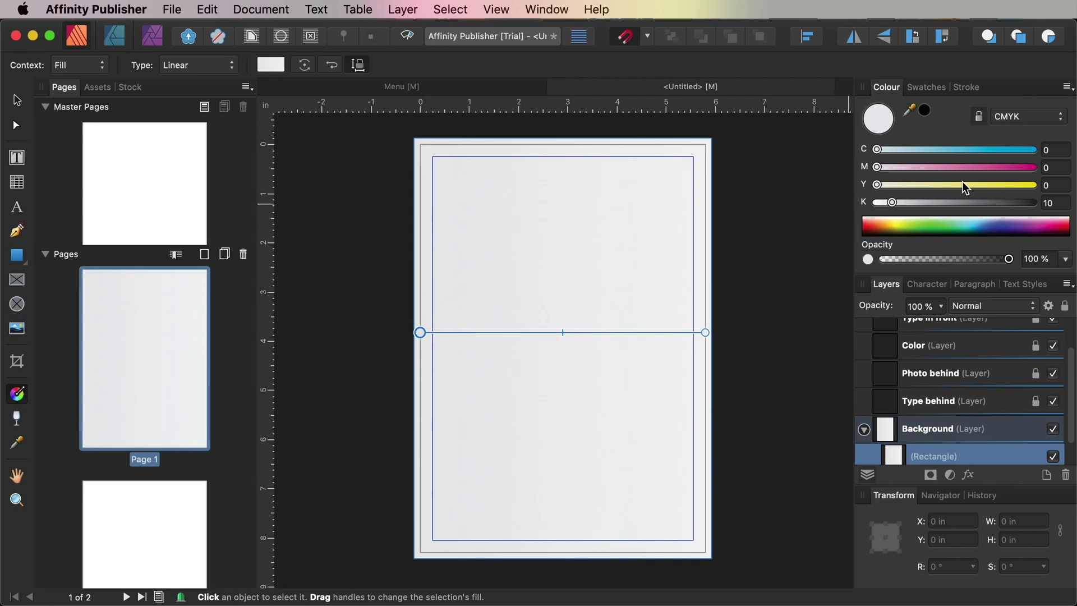
click(1054, 167)
text(87)
key(Return)
click(1053, 184)
text(5)
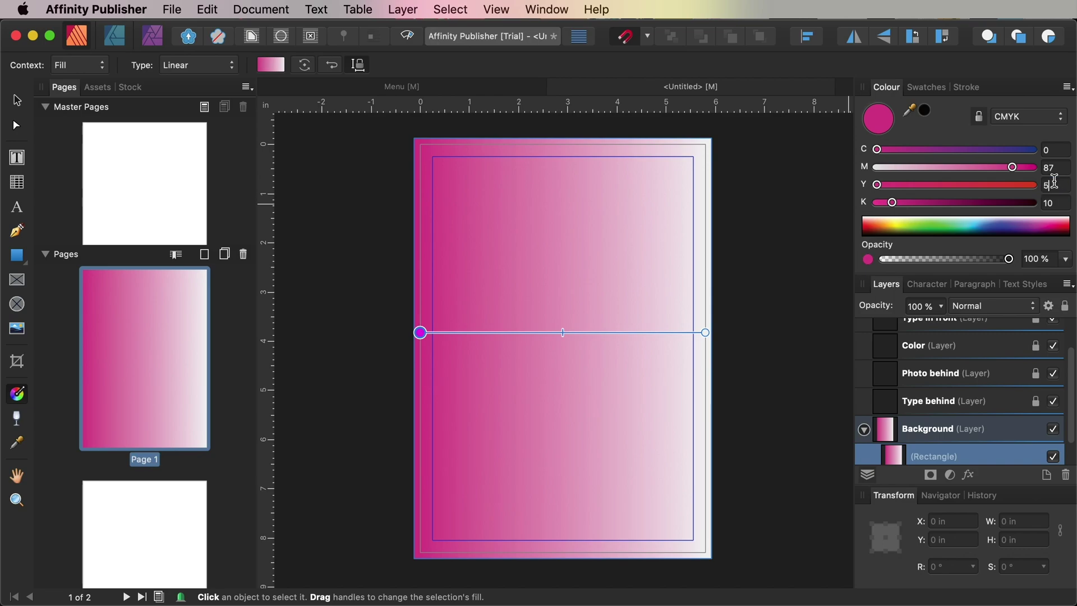
click(1055, 196)
drag(1052, 201, 1043, 201)
text(0)
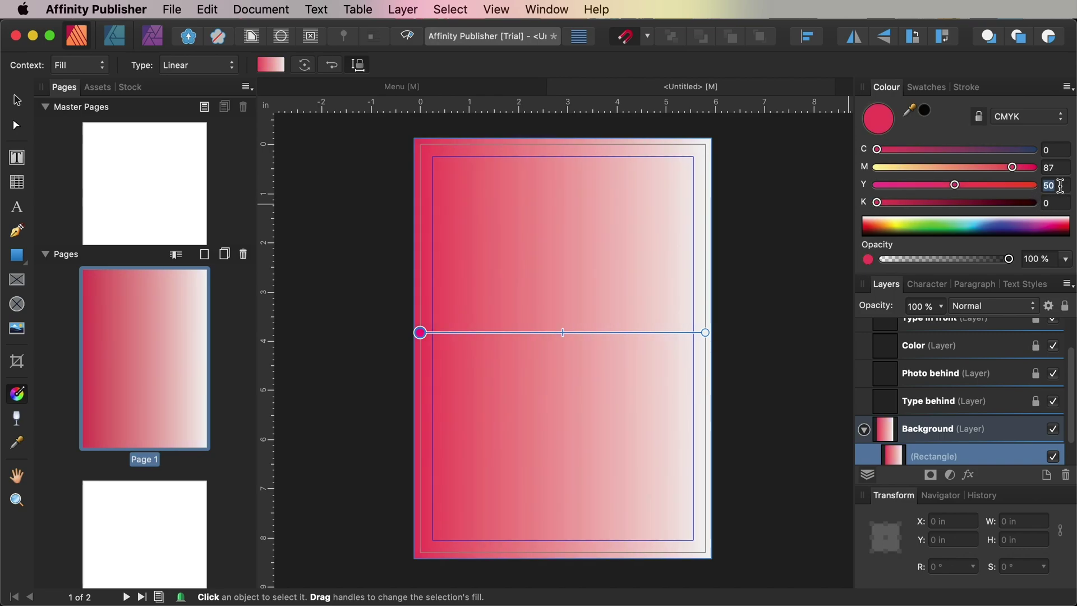
click(1039, 189)
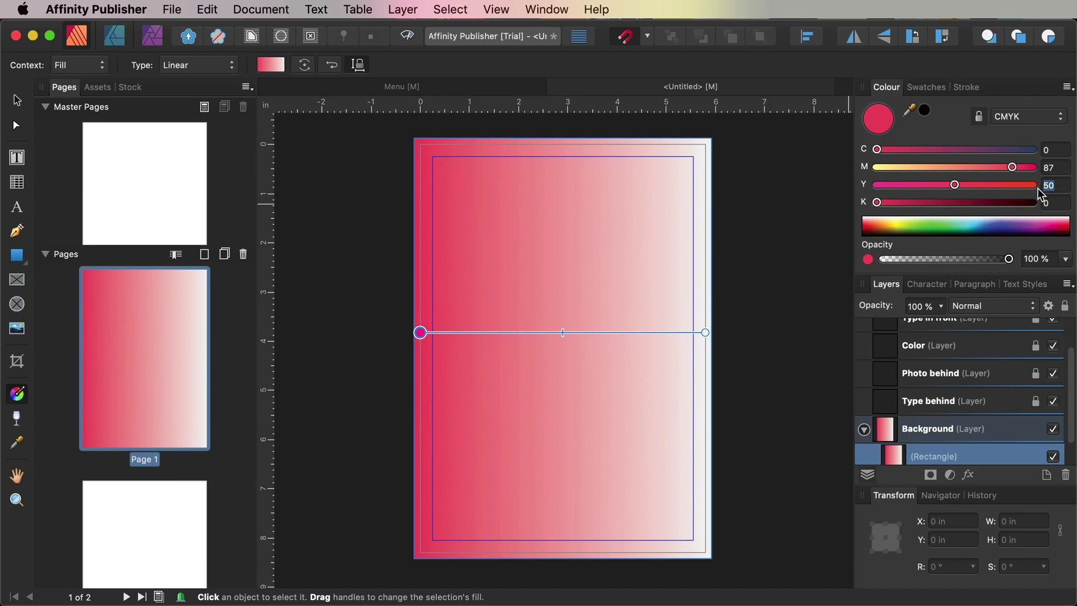
Set the gradient's right stop to C 0, M 73, Y 90, K 0.
click(705, 332)
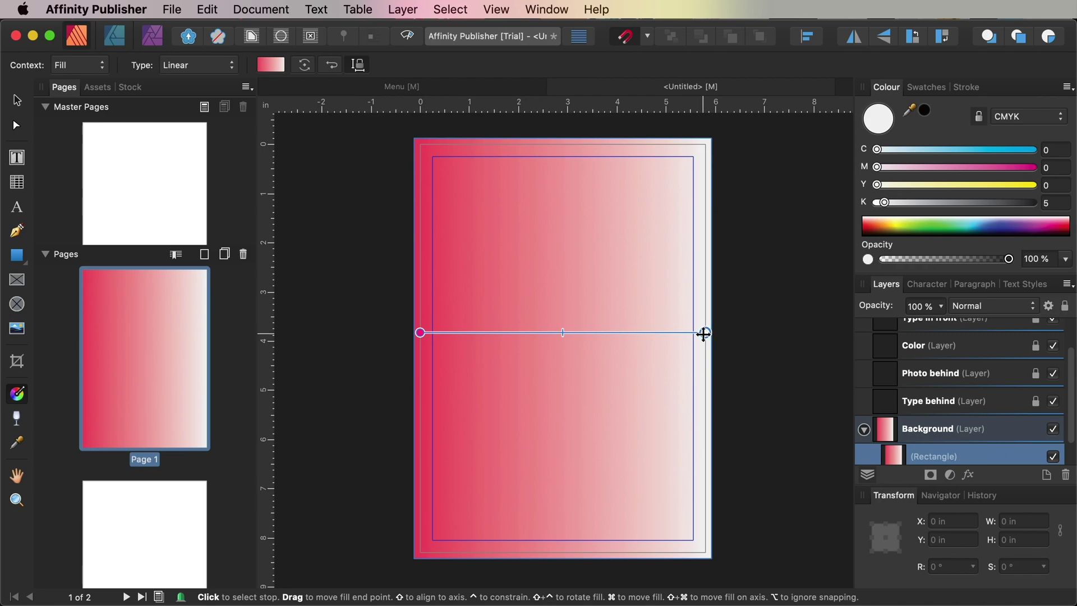
click(1046, 167)
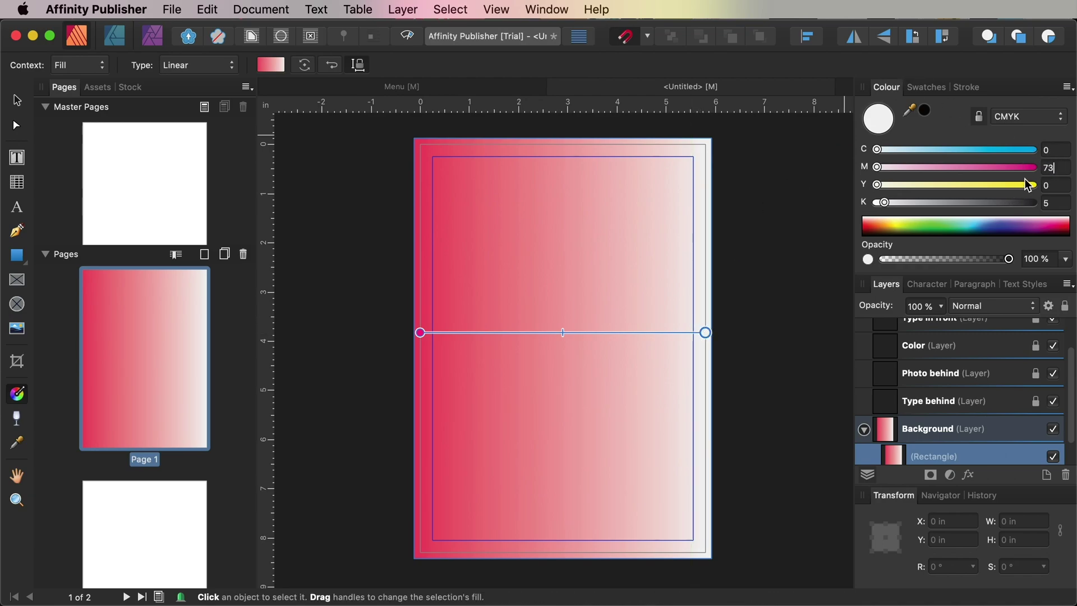
key(Tab)
text(90)
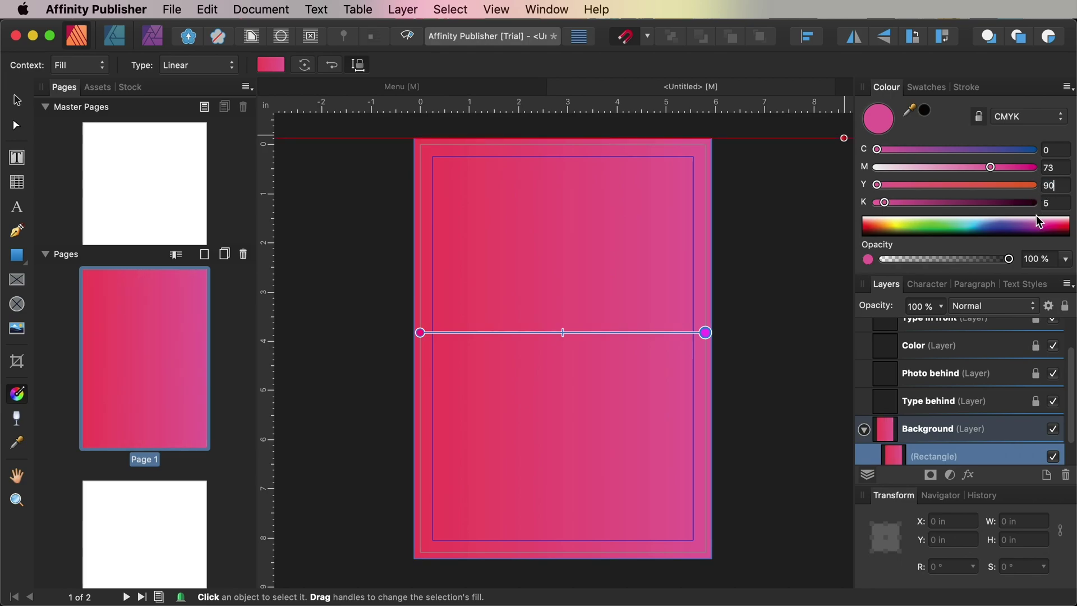
key(Tab)
click(1058, 186)
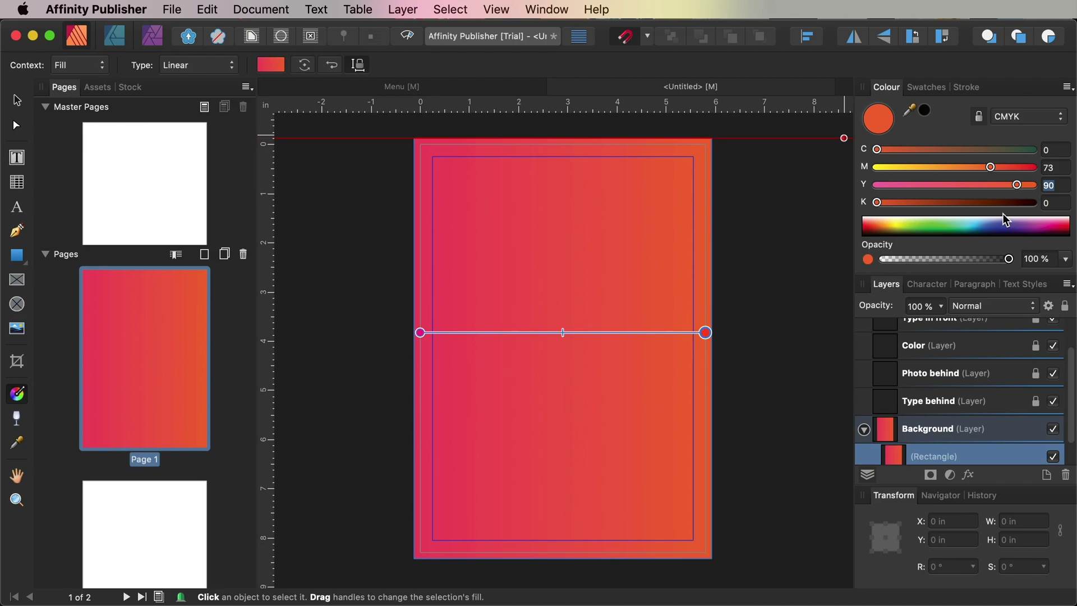
Add the rectangle's gradient to the document swatches from its fill and show the document palette.
right_click(643, 204)
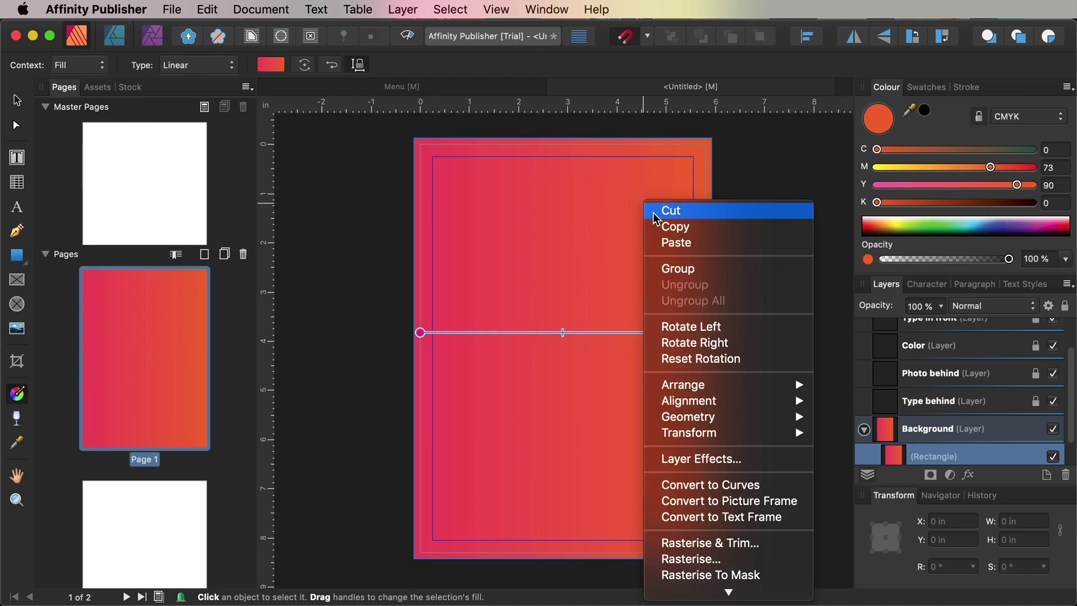
scroll(733, 407, down, 3)
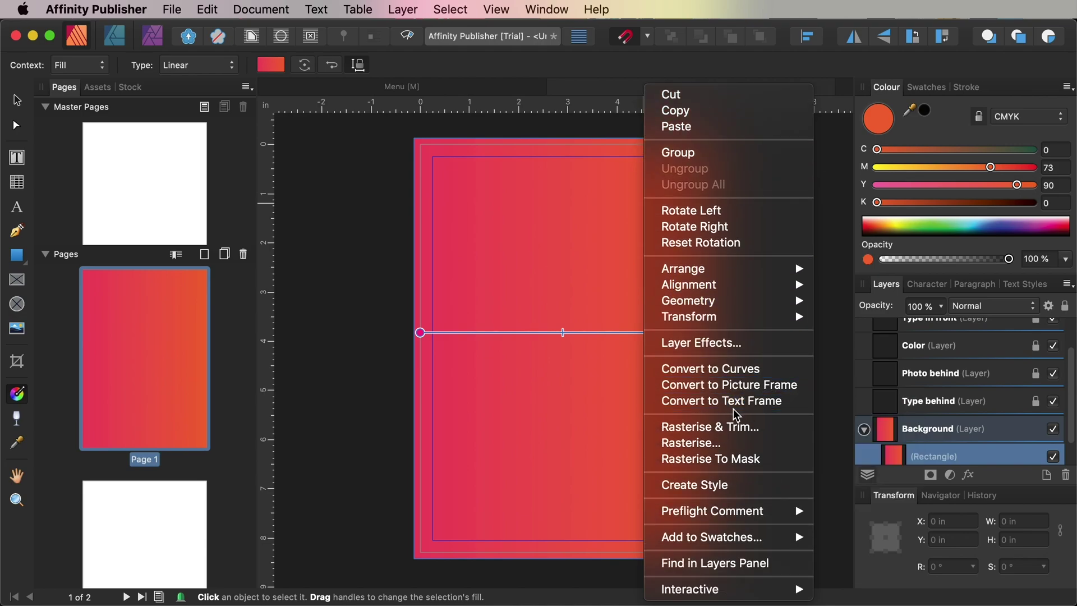
mouse_move(746, 539)
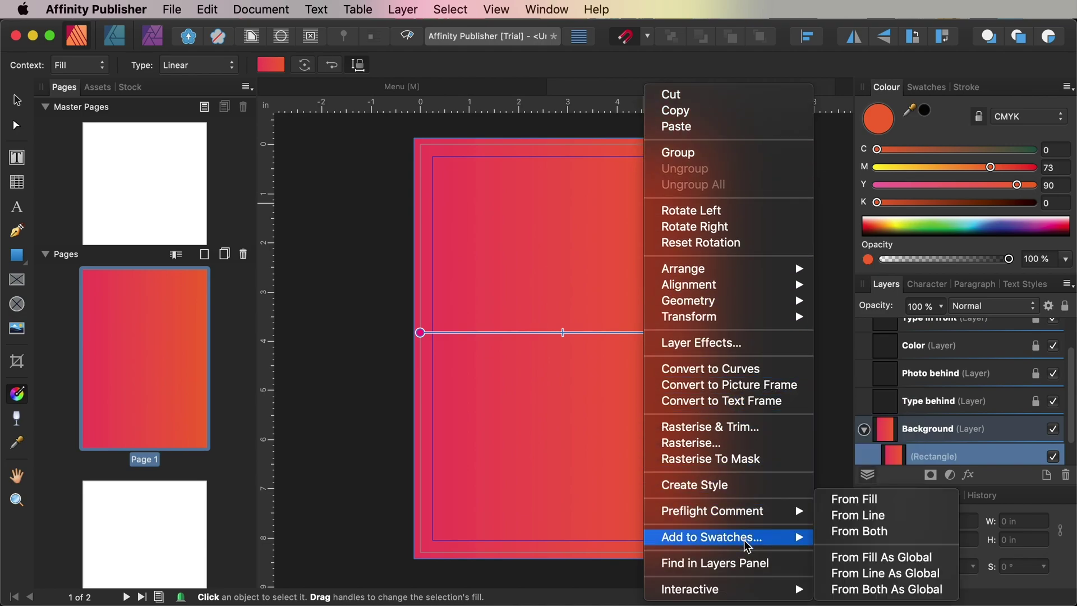
click(861, 499)
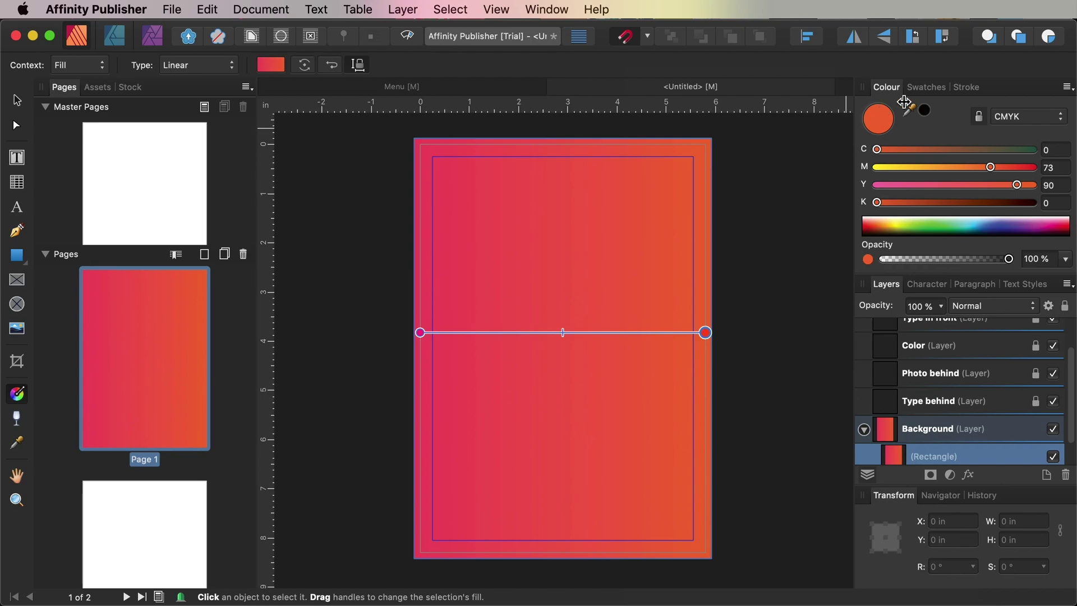
click(924, 88)
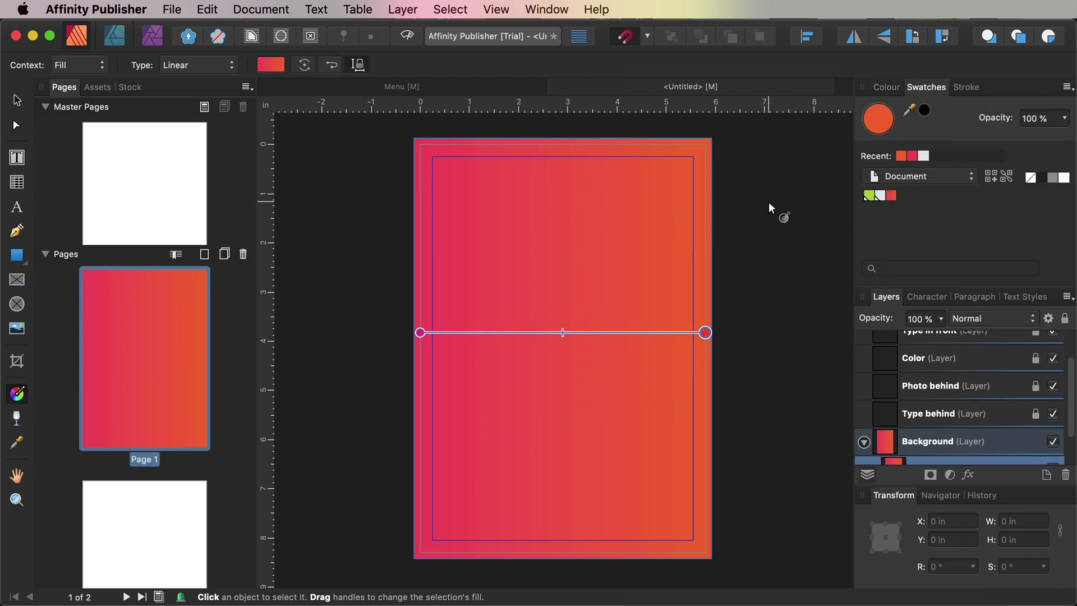
Lock the Background layer, then unlock the Type behind layer and make it active.
click(978, 443)
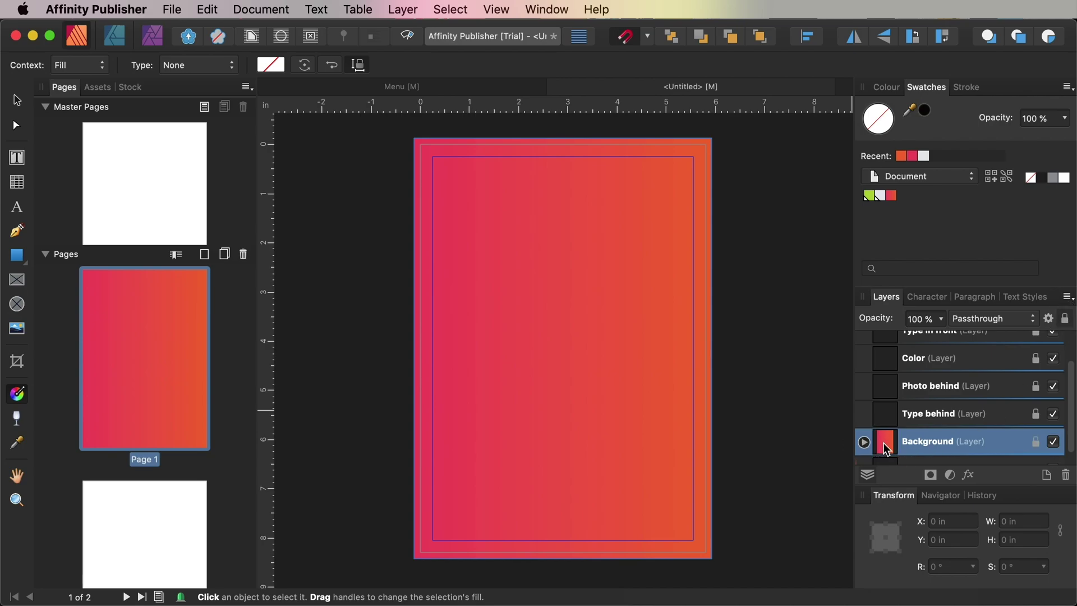
click(931, 416)
scroll(816, 419, right, 1)
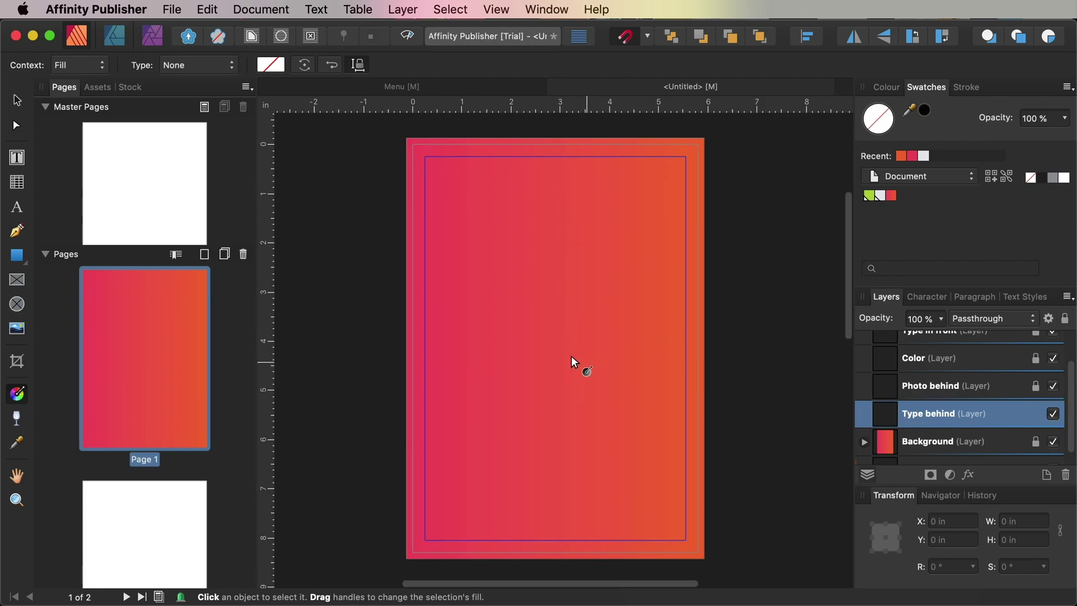
Draw a text frame of about 3.84 by 3.71 in from the left margin in the lower half of page 1.
click(17, 255)
click(15, 160)
drag(424, 321, 612, 503)
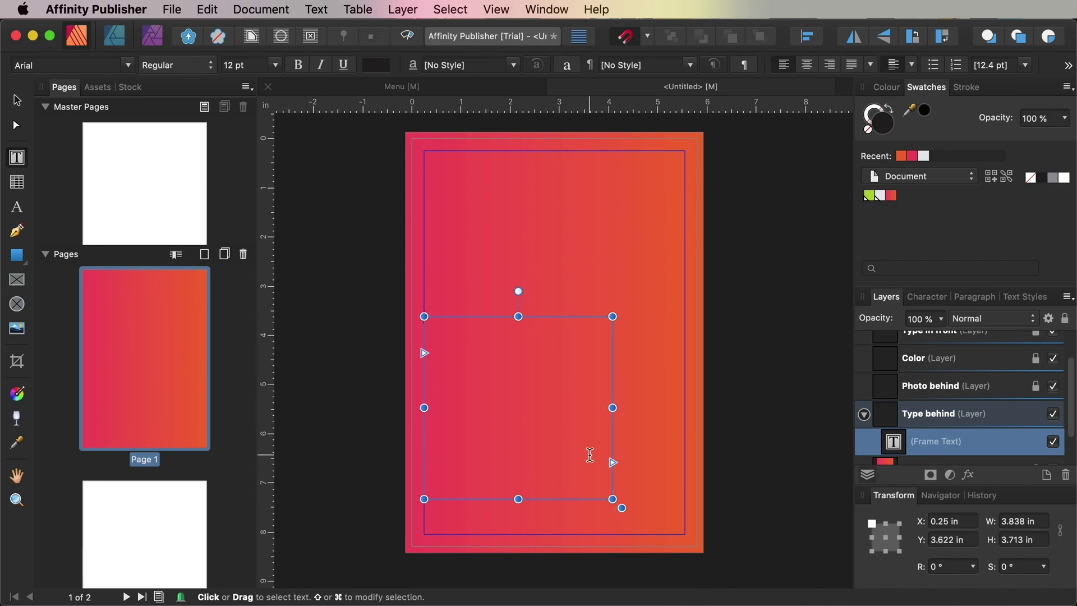
Enter the cover text "Your Menu Title" in the new text frame and select it.
text(Yo )
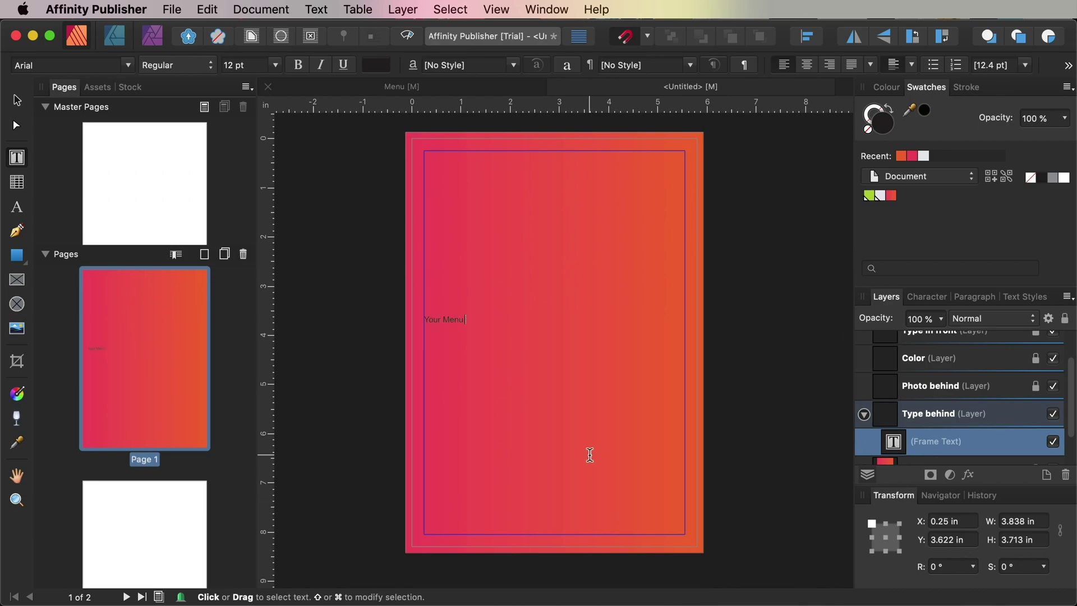
text(r Menu Title)
key(Escape)
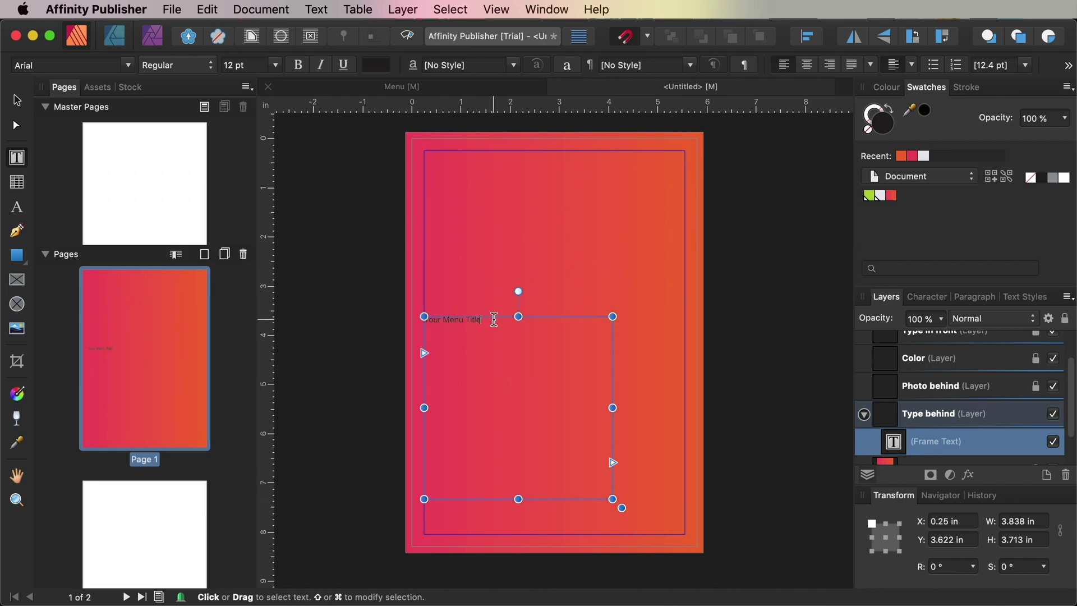
Set the cover title in the Pioggia font, Regular, at 67 pt.
click(926, 296)
click(1053, 319)
text(pio)
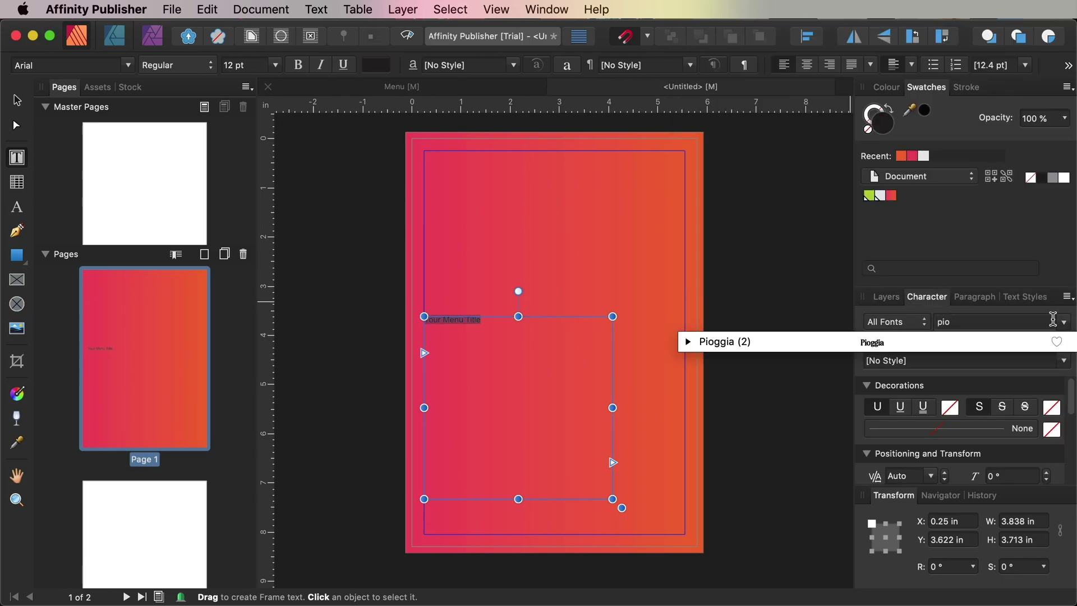
click(988, 343)
click(924, 341)
click(899, 483)
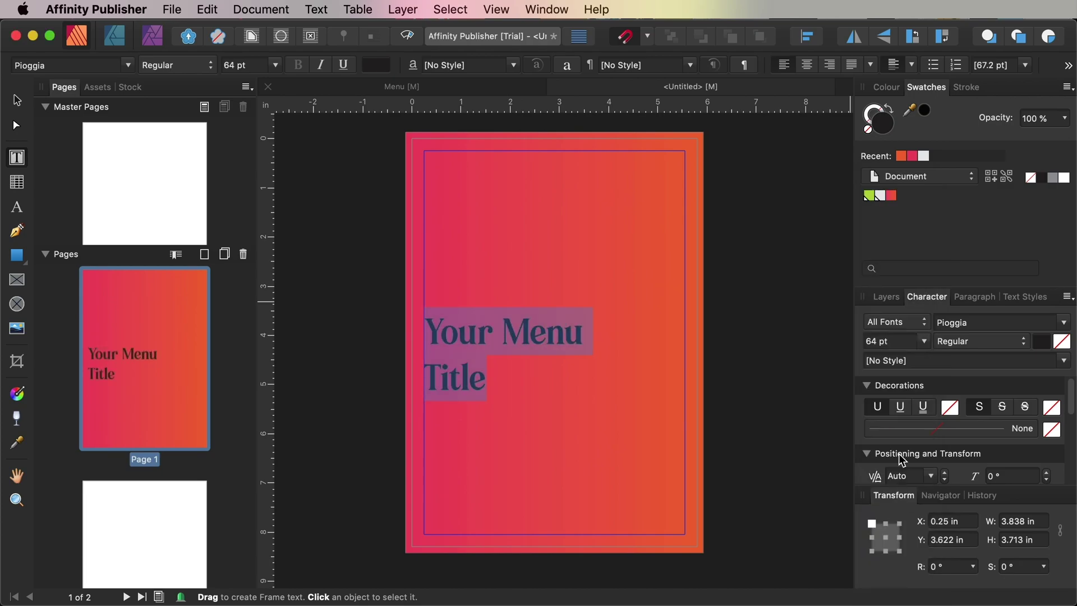
click(896, 341)
key(Return)
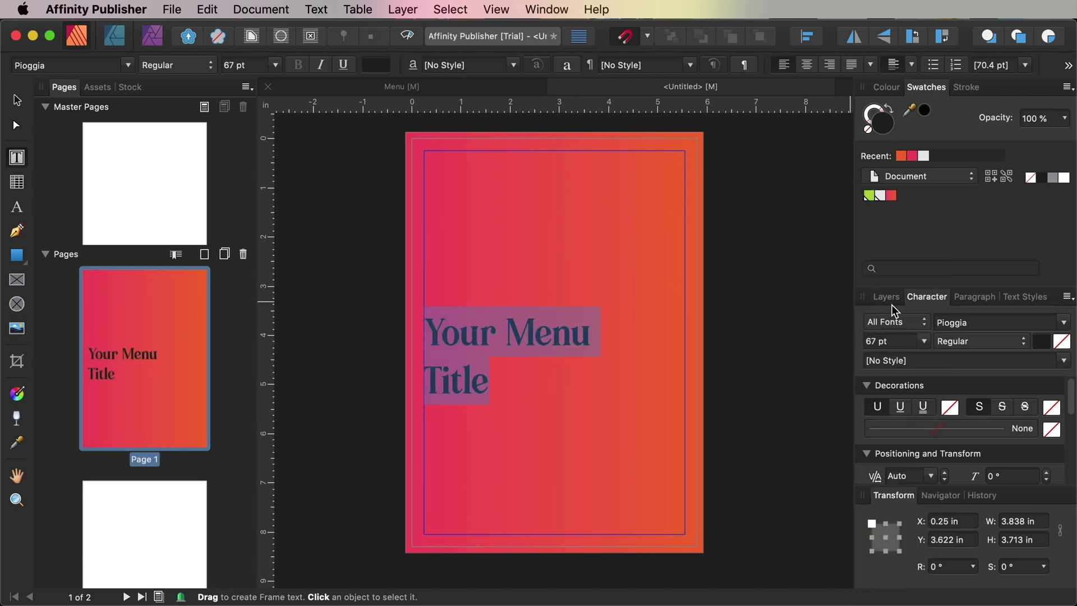
Break the title onto a second line after "Your" and set its leading to 51.4 pt.
click(504, 334)
key(Return)
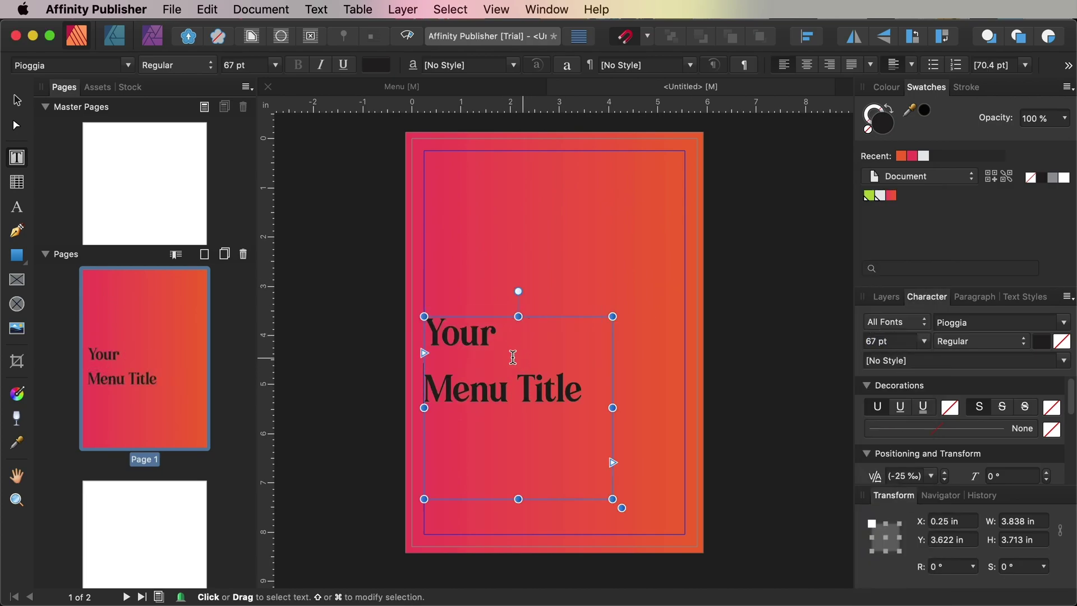
key(super+a)
scroll(915, 409, down, 3)
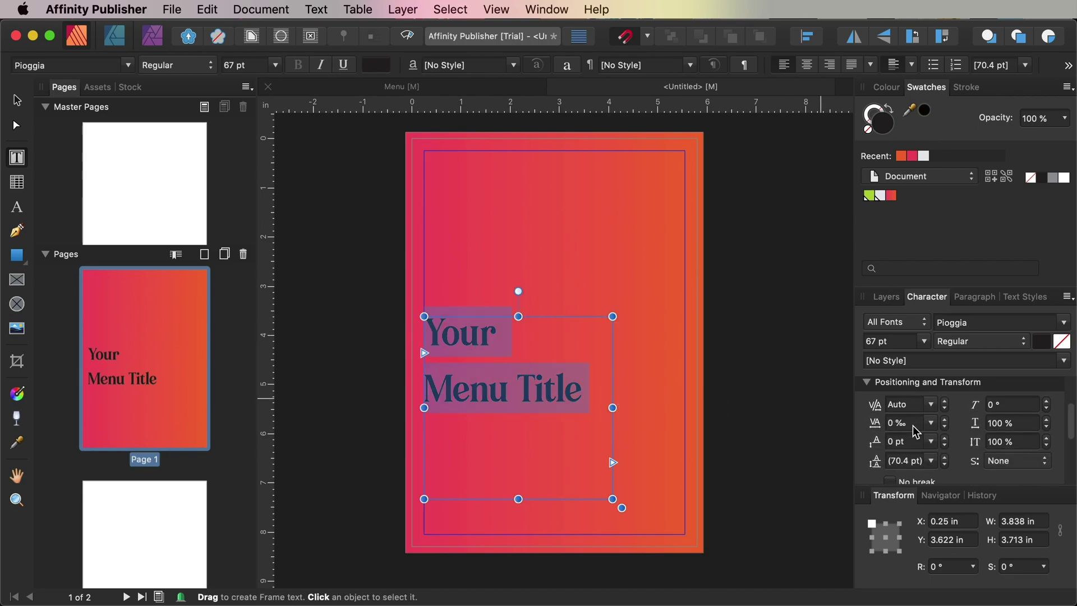
click(945, 464)
click(945, 465)
click(945, 464)
click(945, 464)
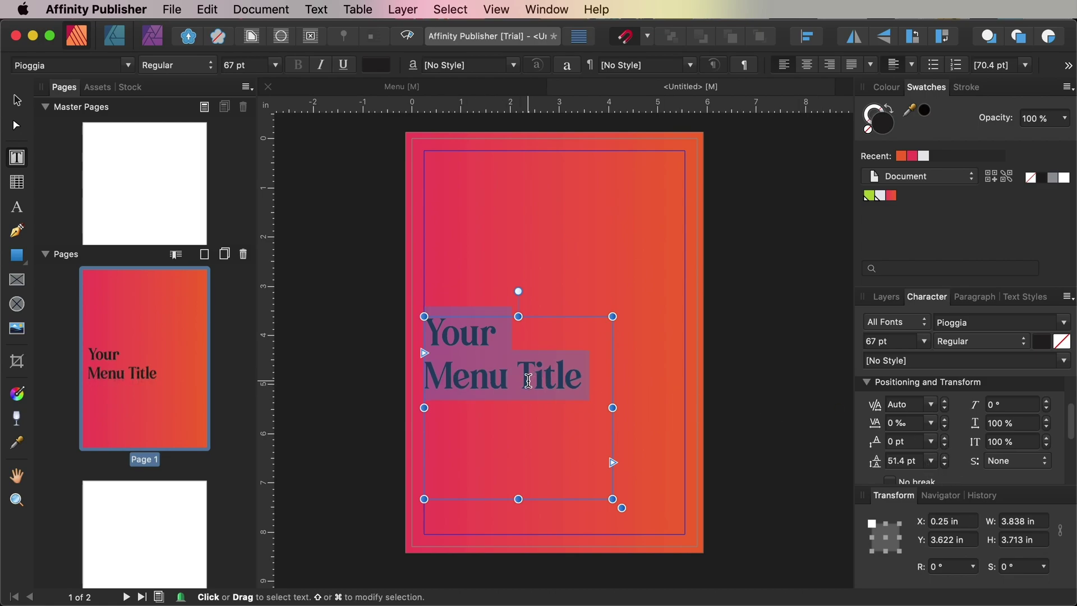
Apply the lime green document swatch to the title and fit its frame to about 1.7 in high at Y 4.15 in.
click(869, 195)
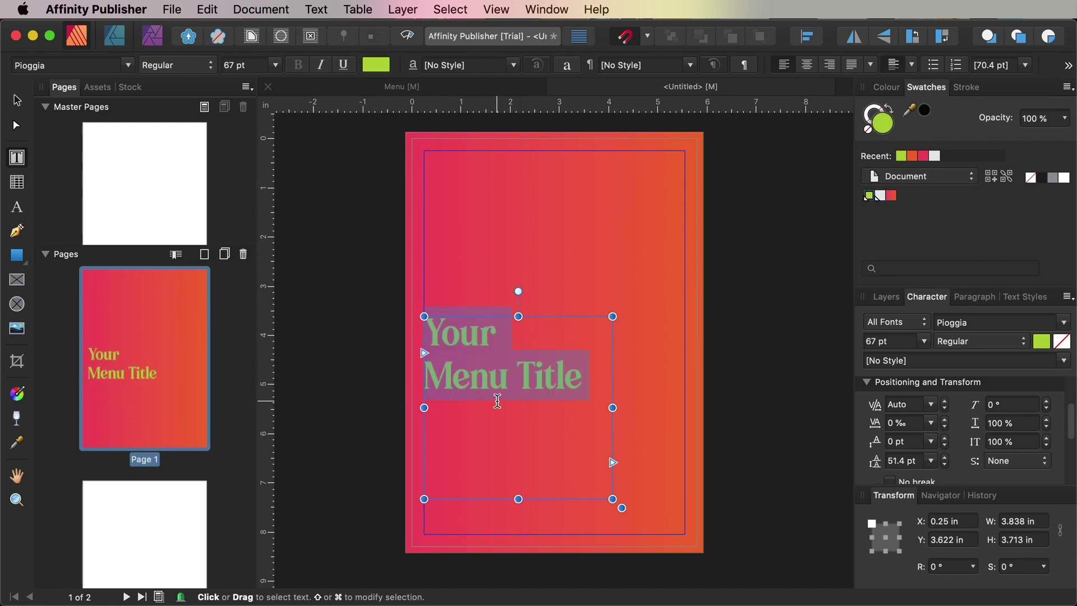
drag(518, 498, 518, 400)
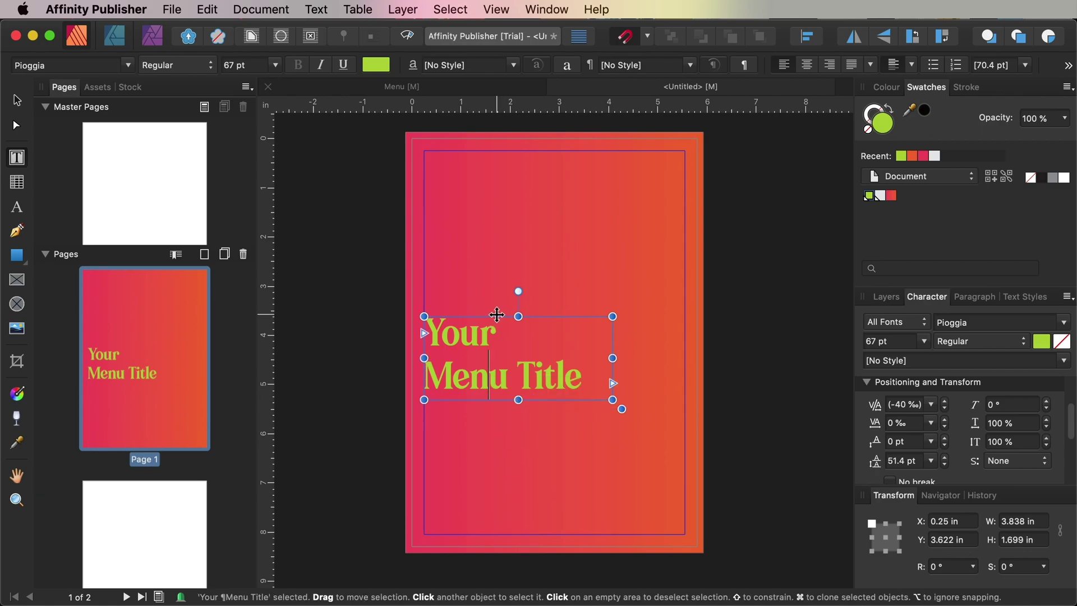
drag(497, 315, 497, 340)
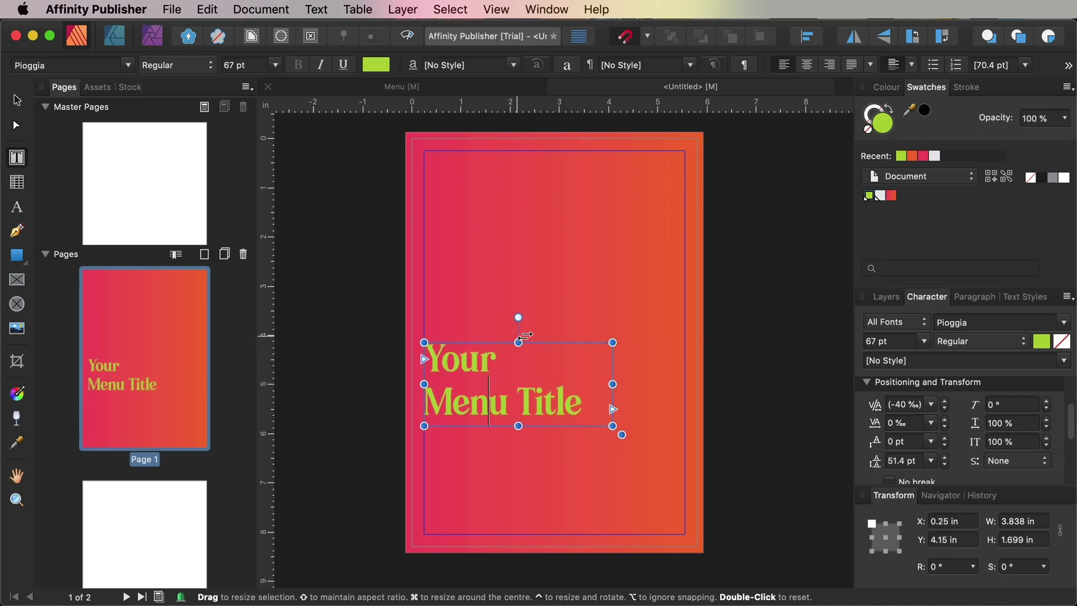
Lock the Type behind layer, and unlock the Photo behind layer as the active layer.
click(887, 297)
click(863, 414)
click(909, 415)
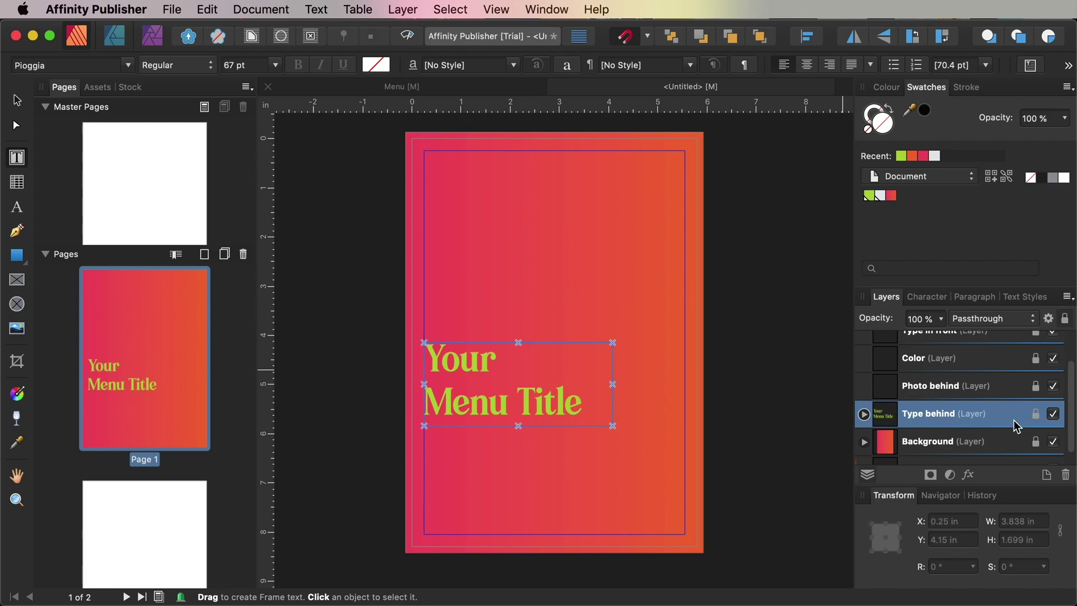
click(1039, 388)
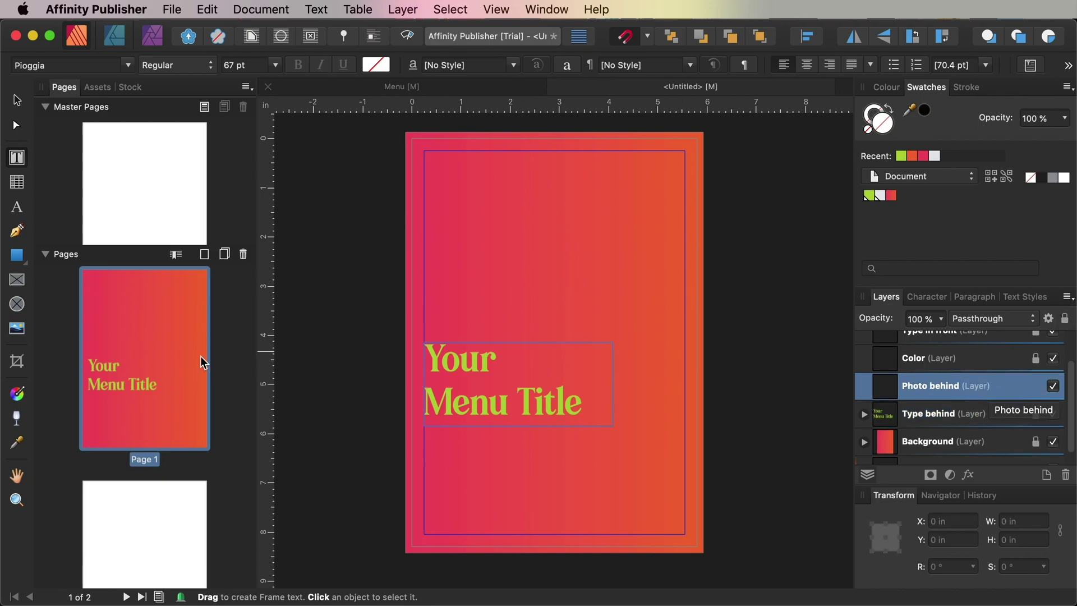
Draw a strokeless circular picture frame about 4.41 in across, positioned at about X 0.93 in, Y 0.59 in, overlapping the title.
key(f)
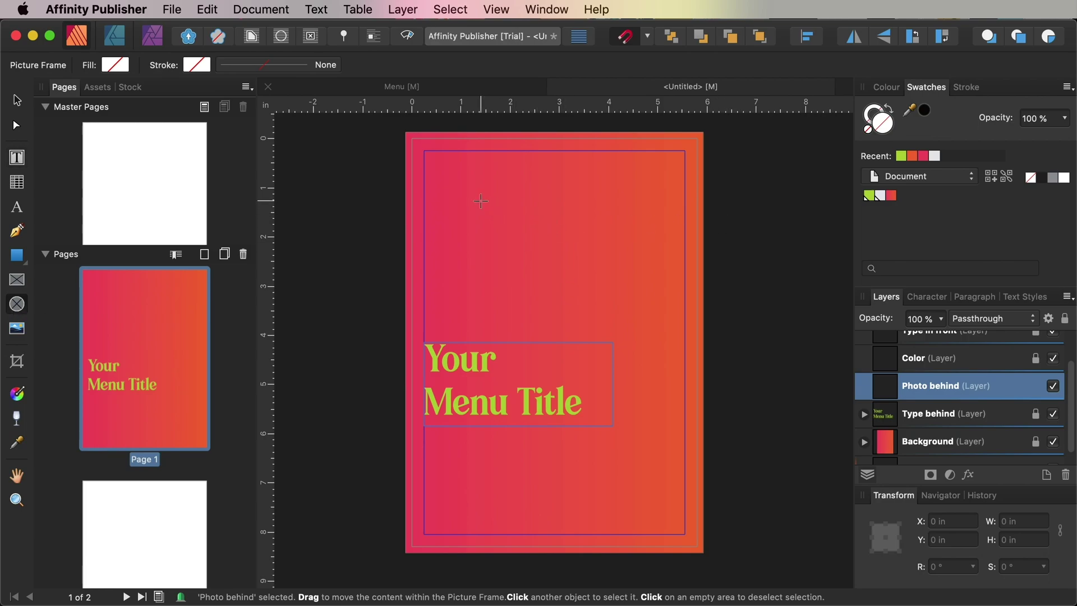
drag(480, 201, 697, 417)
click(17, 100)
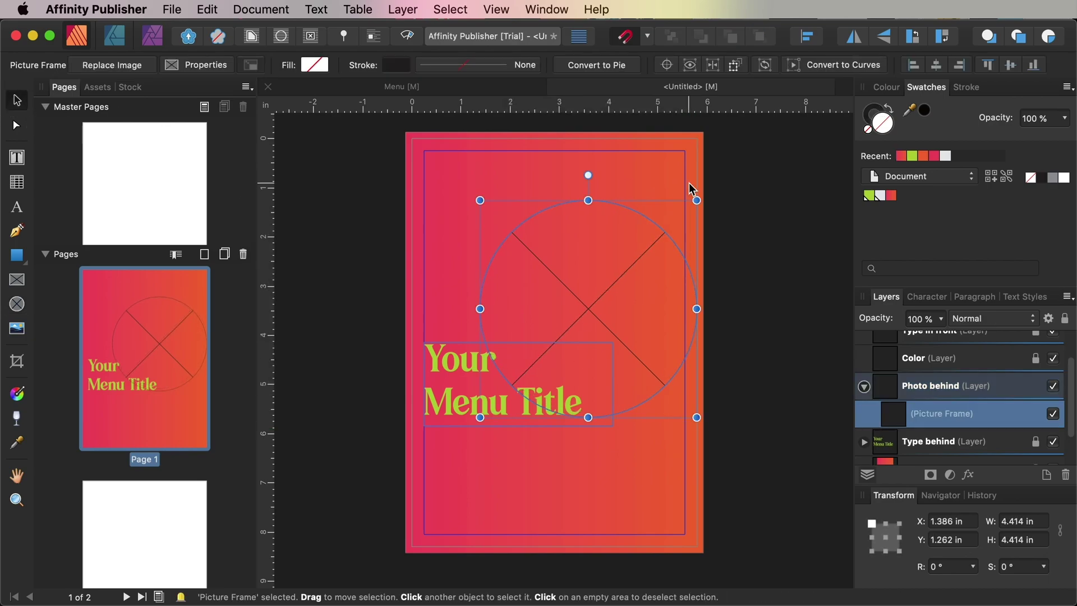
drag(636, 215, 610, 186)
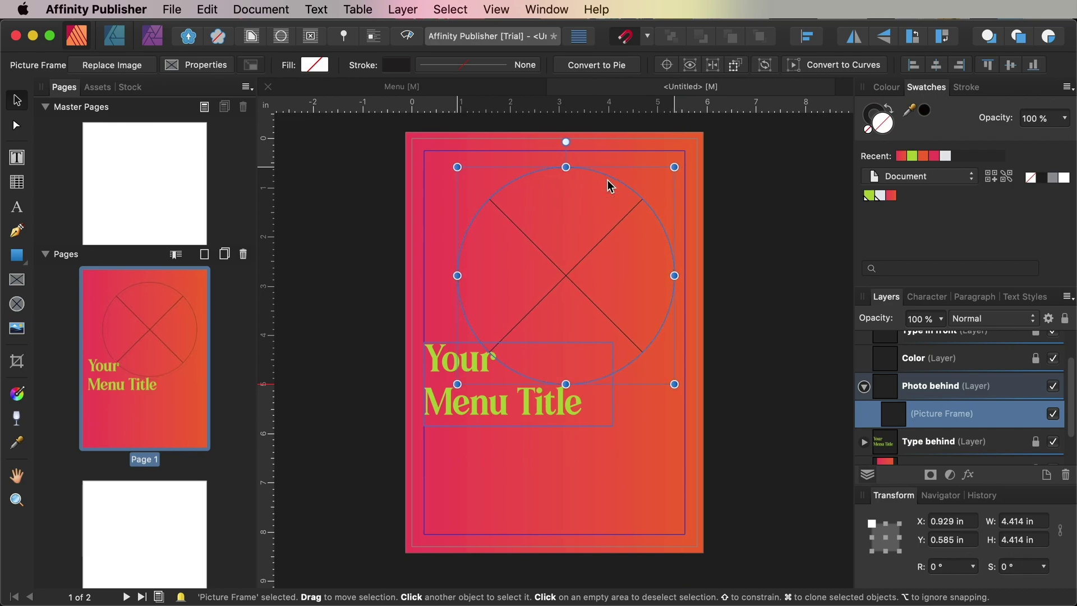
click(867, 129)
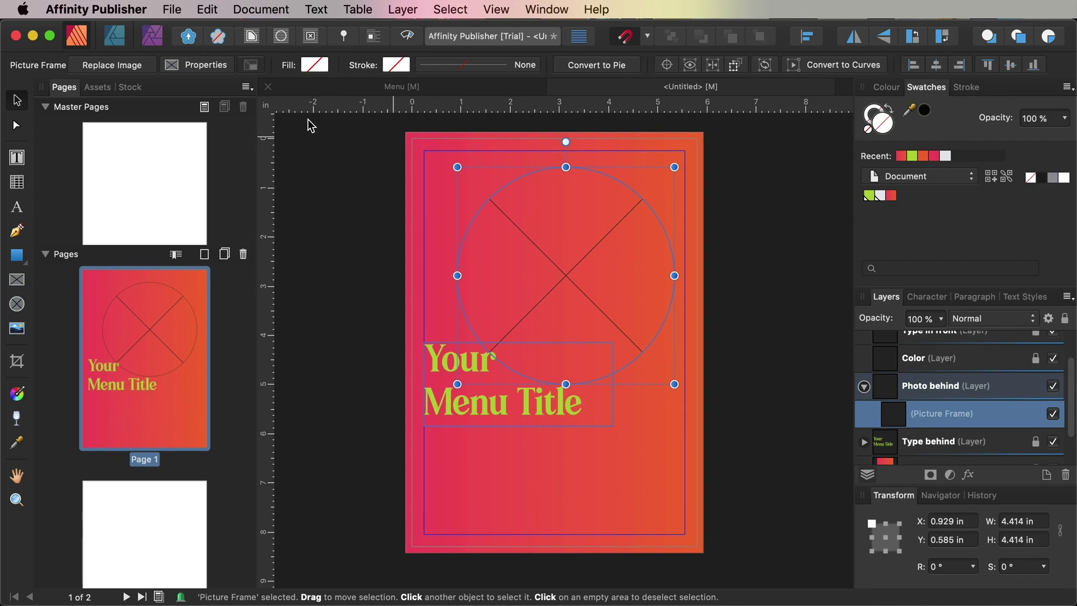
Place healthy-green-pea-soup-served-in-bowl-C8F6AMH.jpg from the Photos folder into the circular picture frame.
click(172, 9)
click(182, 249)
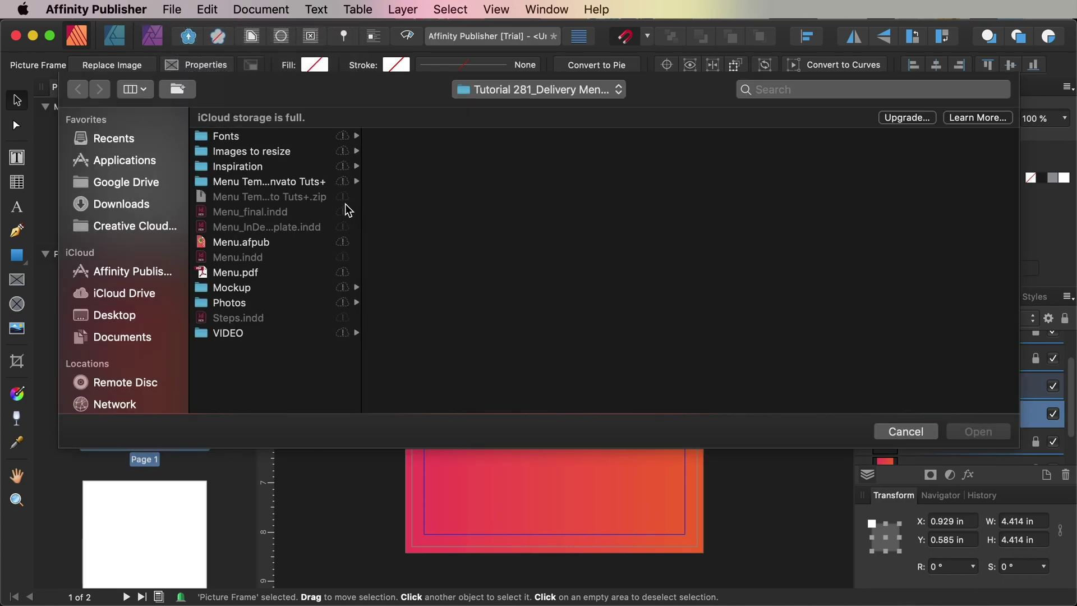
click(251, 302)
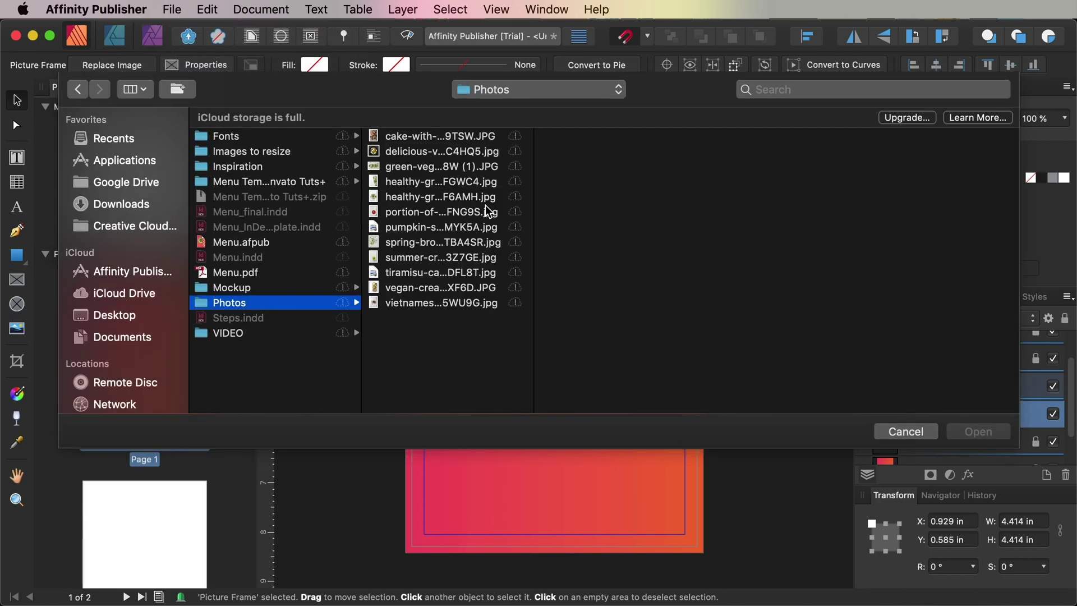
click(429, 196)
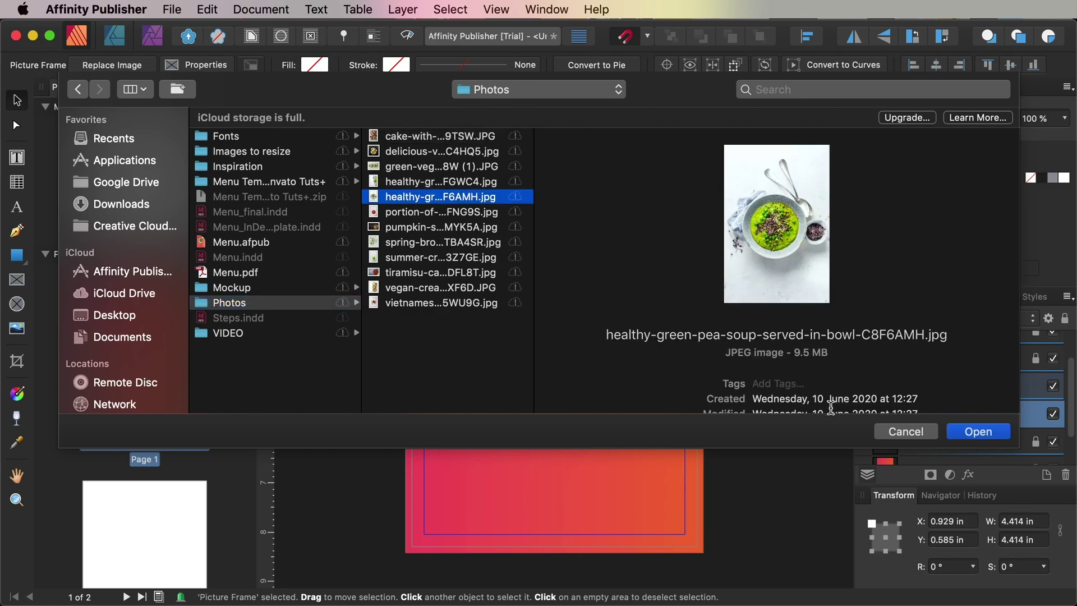
key(Return)
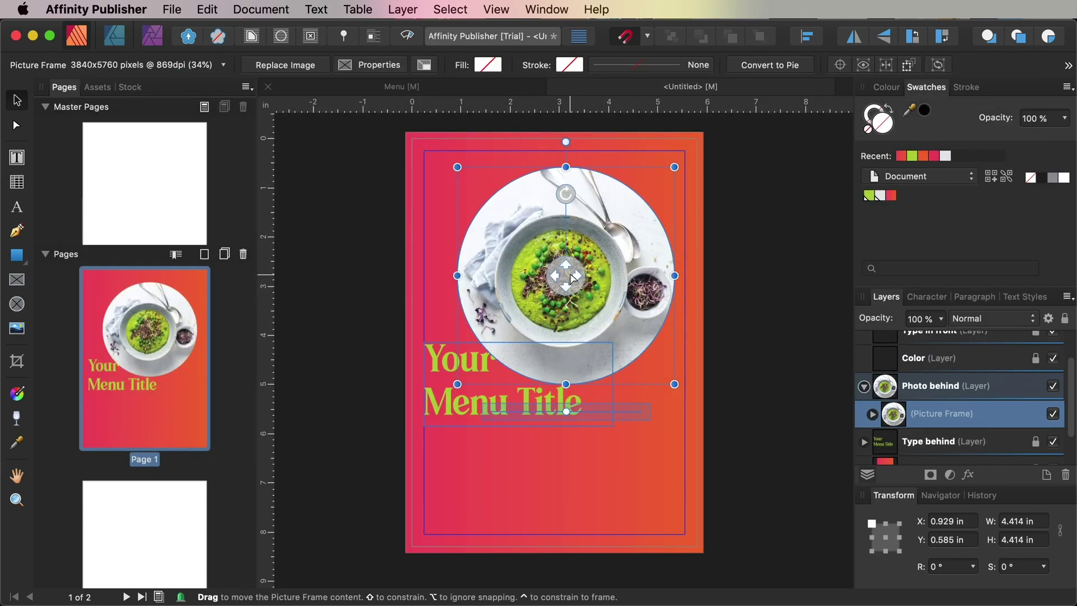
Enlarge the soup photo to about 7.14 by 10.71 in and reposition it so the bowl fills the circular frame.
drag(675, 438, 762, 570)
drag(604, 295, 559, 201)
drag(716, 477, 748, 521)
drag(617, 215, 626, 231)
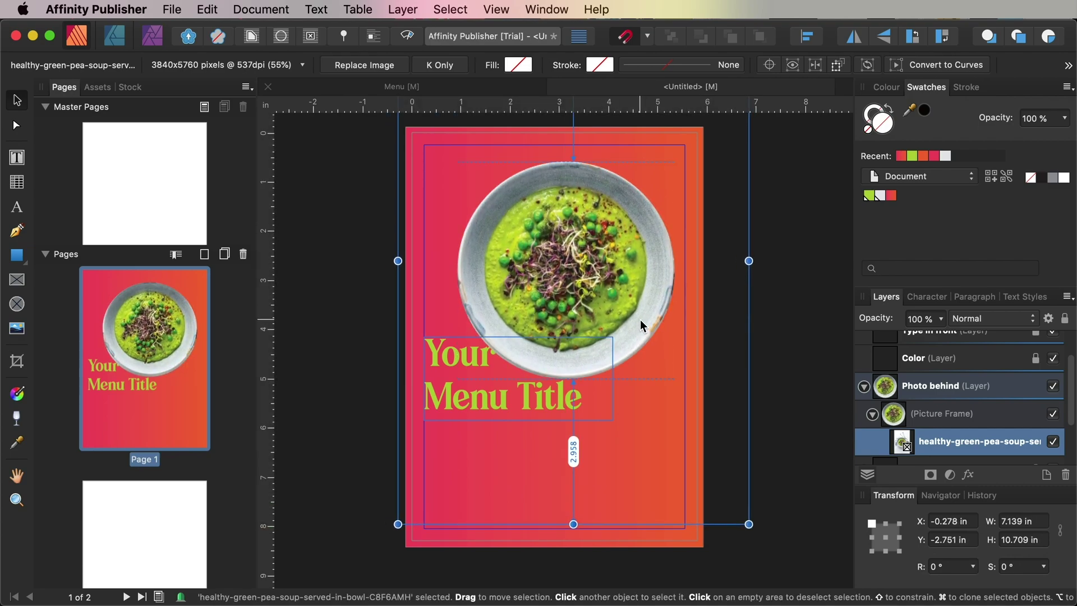
click(792, 414)
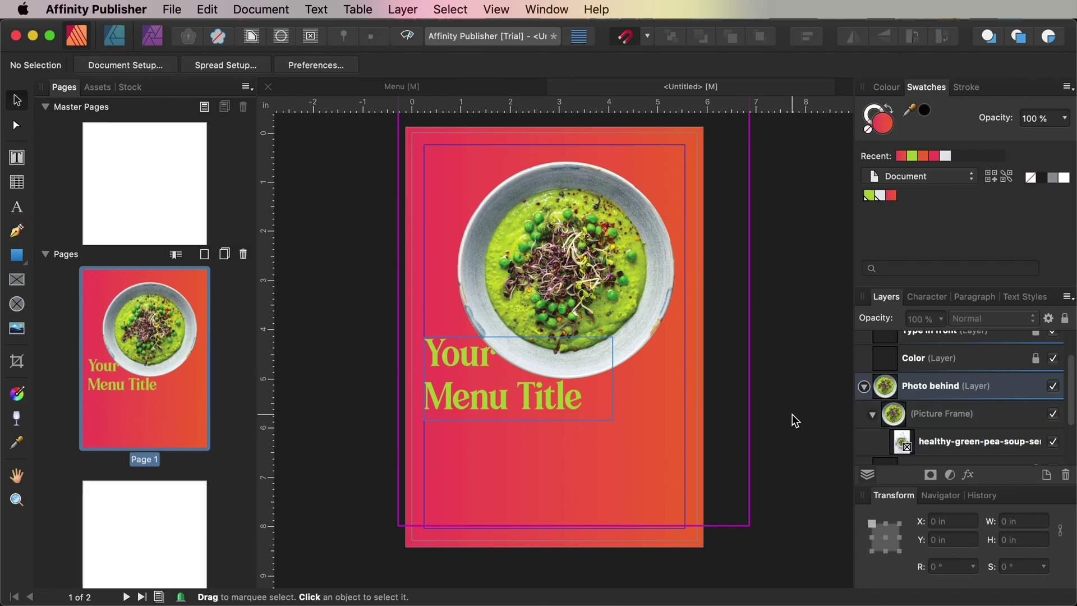
Add an outer shadow to the circular picture frame with 22% opacity and a 43.5 px radius, and adjust its offset.
click(618, 315)
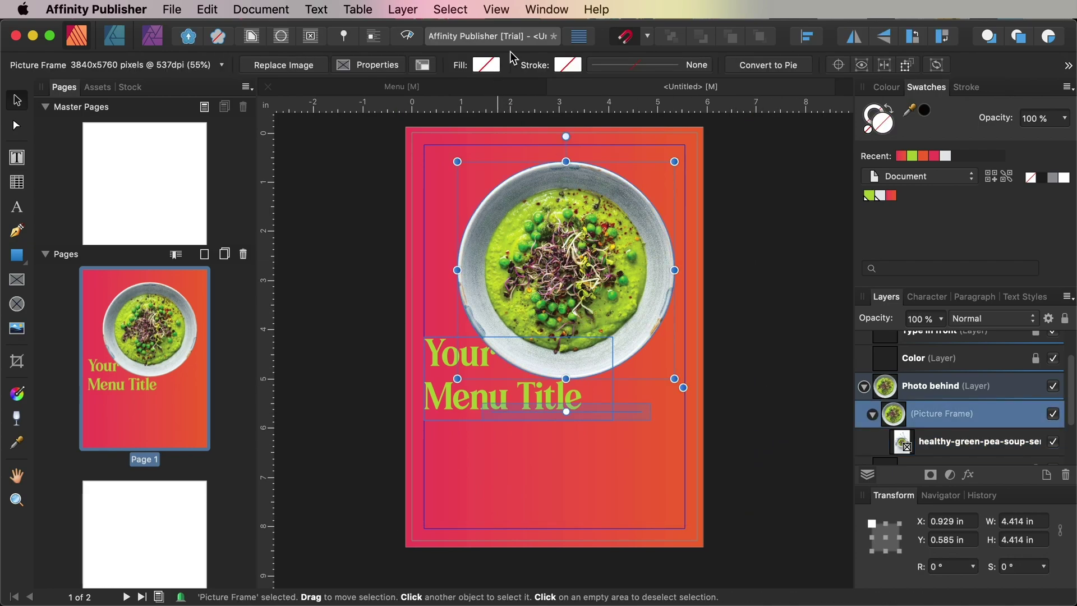
click(496, 10)
mouse_move(617, 357)
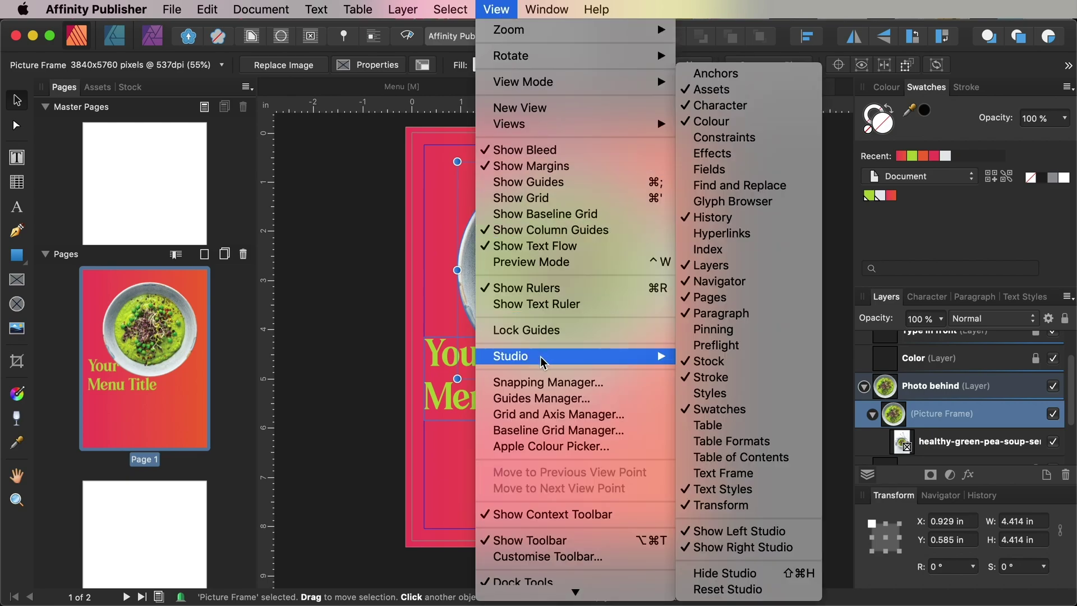
click(729, 154)
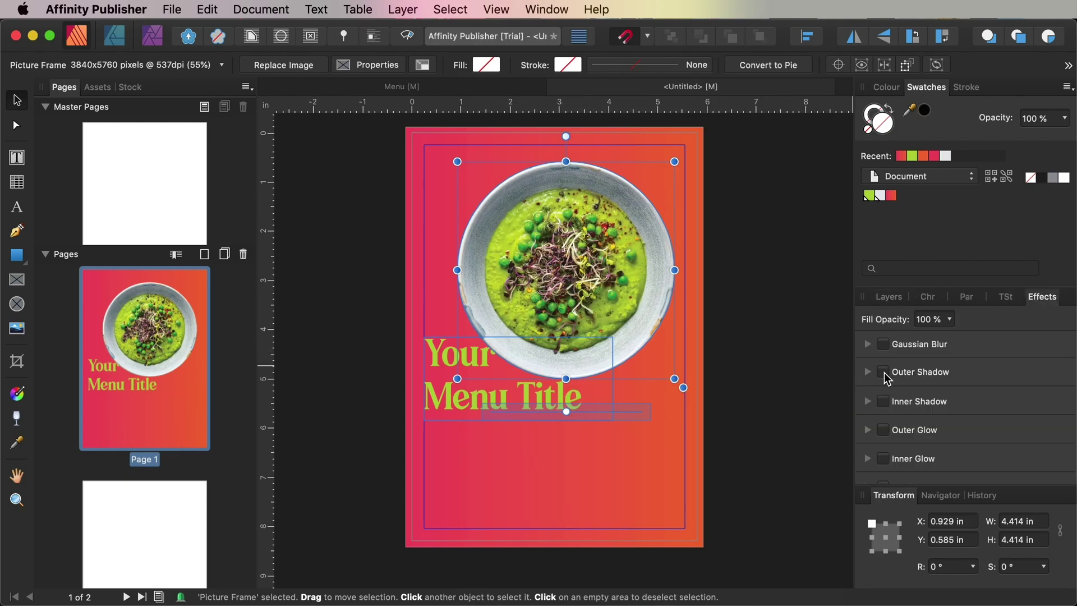
click(883, 372)
drag(959, 438, 995, 452)
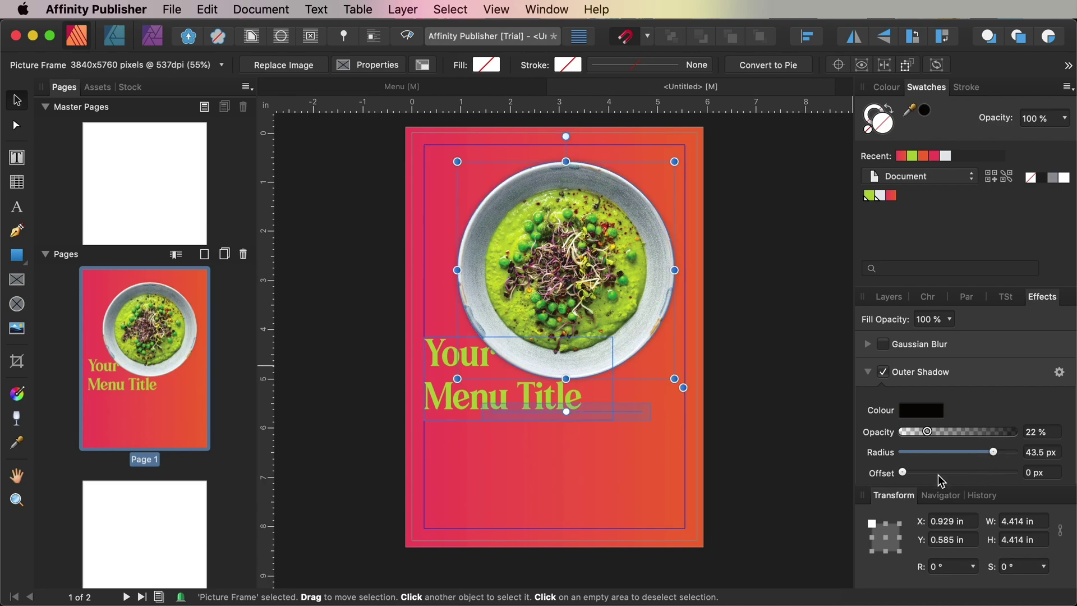
drag(903, 475, 957, 477)
scroll(934, 437, down, 3)
drag(936, 457, 907, 462)
Lock the Photo behind layer, and unlock the Type behind layer as the active layer.
click(887, 297)
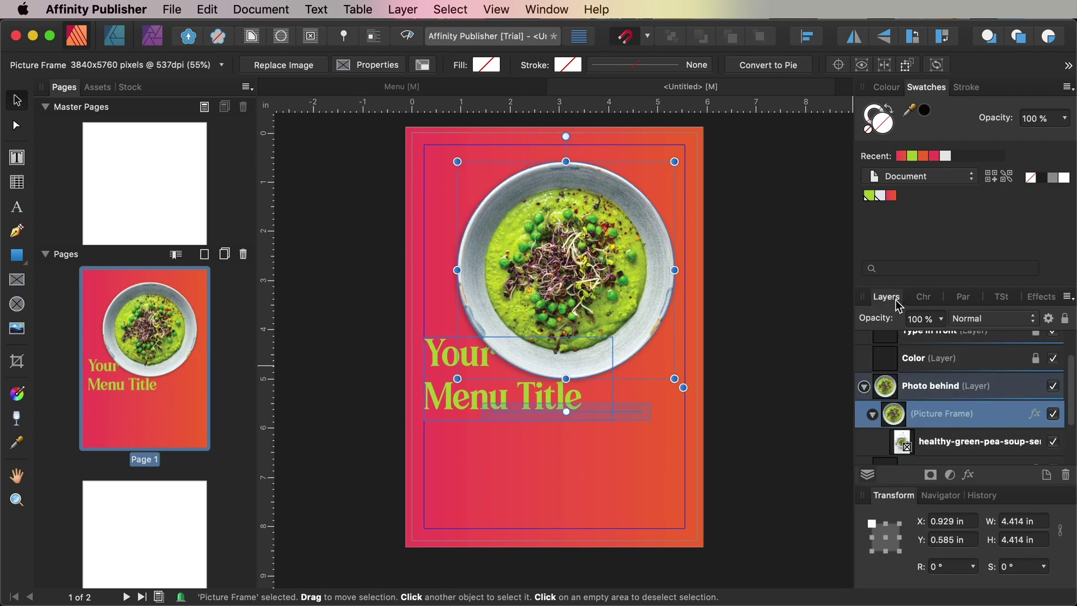
click(864, 387)
click(1029, 393)
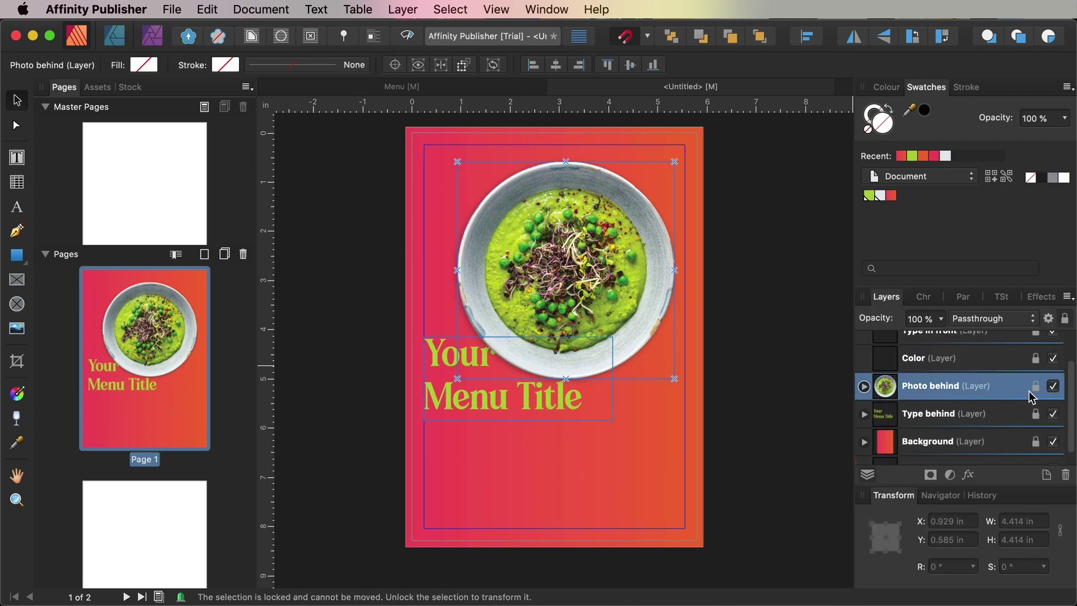
click(1010, 415)
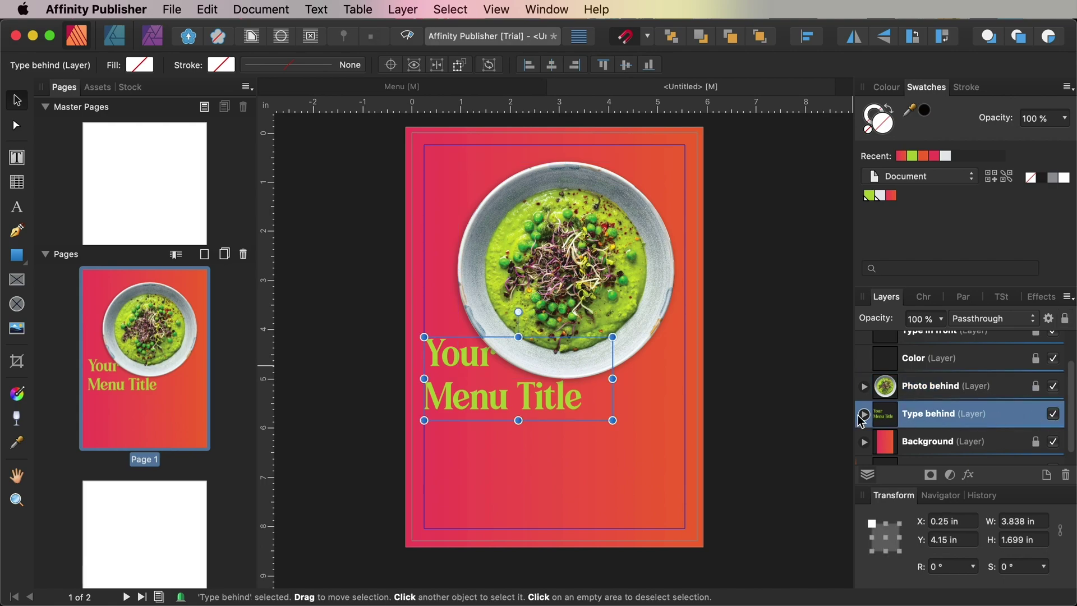
Draw a circular picture frame around the bowl, about 4.58 in across, centred on it at about X 0.85 in, Y 0.5 in.
click(17, 306)
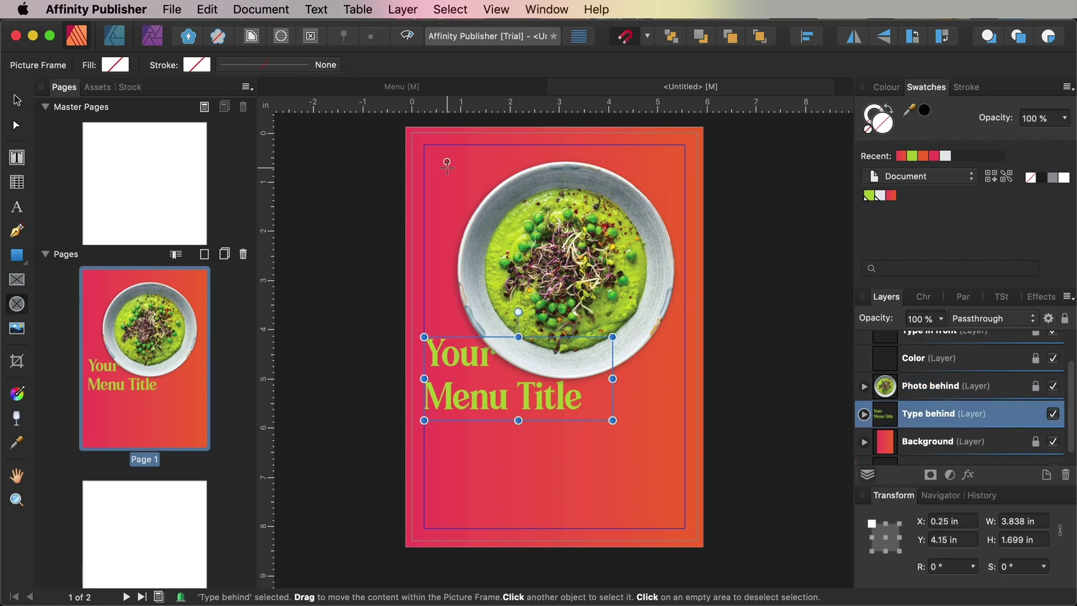
drag(447, 166, 684, 395)
click(16, 100)
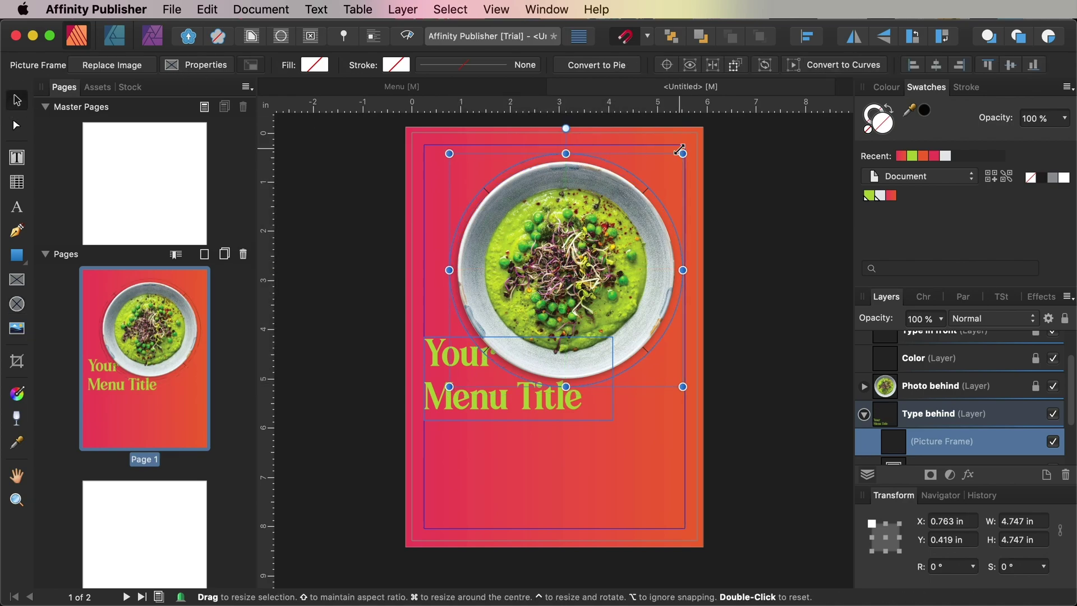
drag(684, 161, 668, 163)
drag(579, 171, 583, 167)
Convert the outer circle to a text path starting at the bowl's upper-left edge, with the font size set to 12 pt.
click(17, 158)
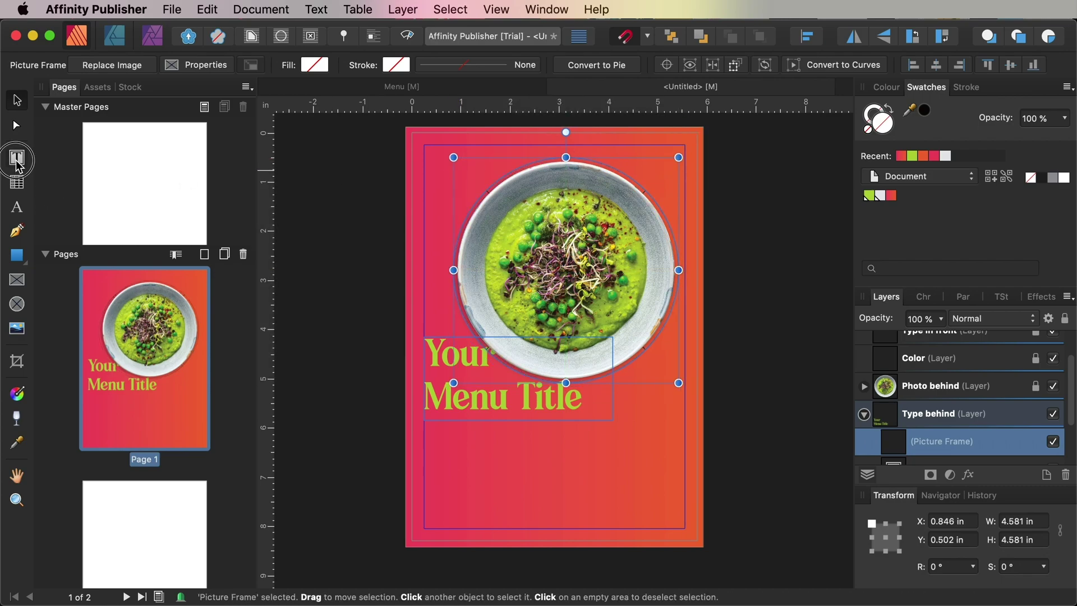
click(17, 208)
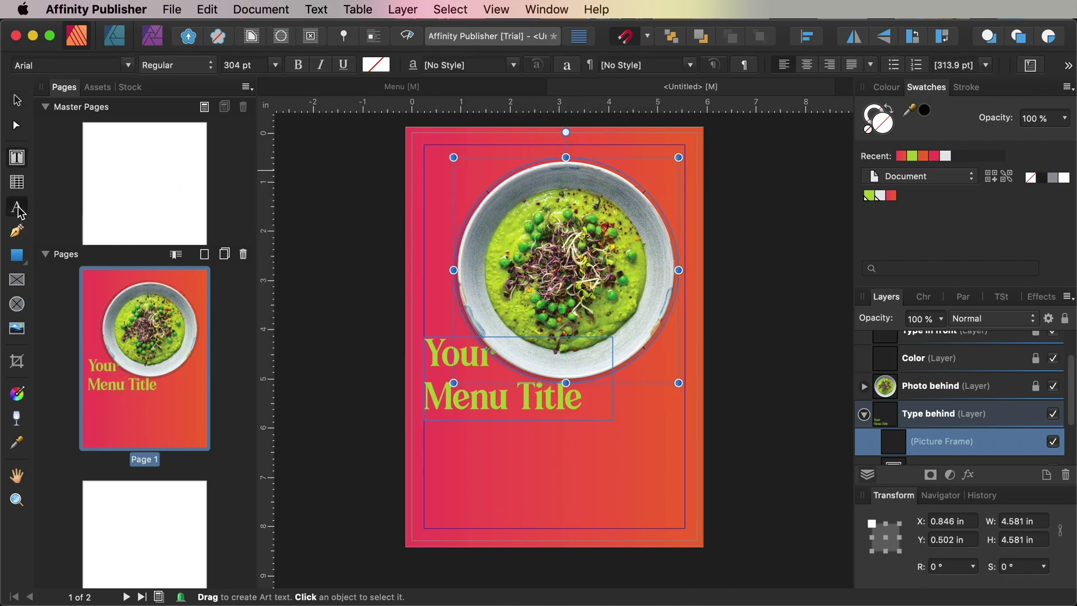
click(467, 223)
click(915, 302)
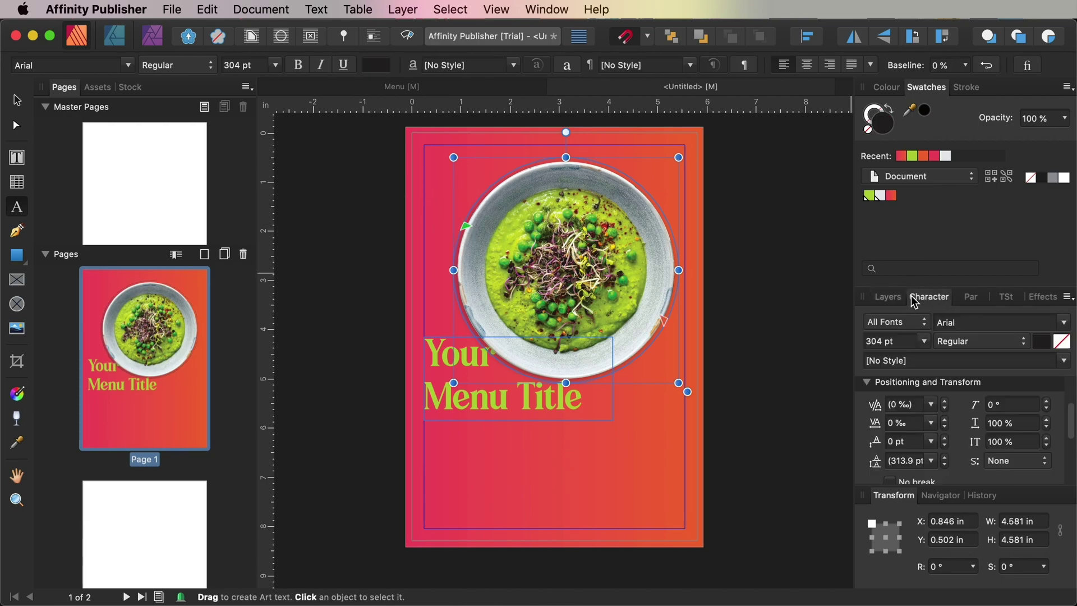
click(880, 341)
text(12)
key(Return)
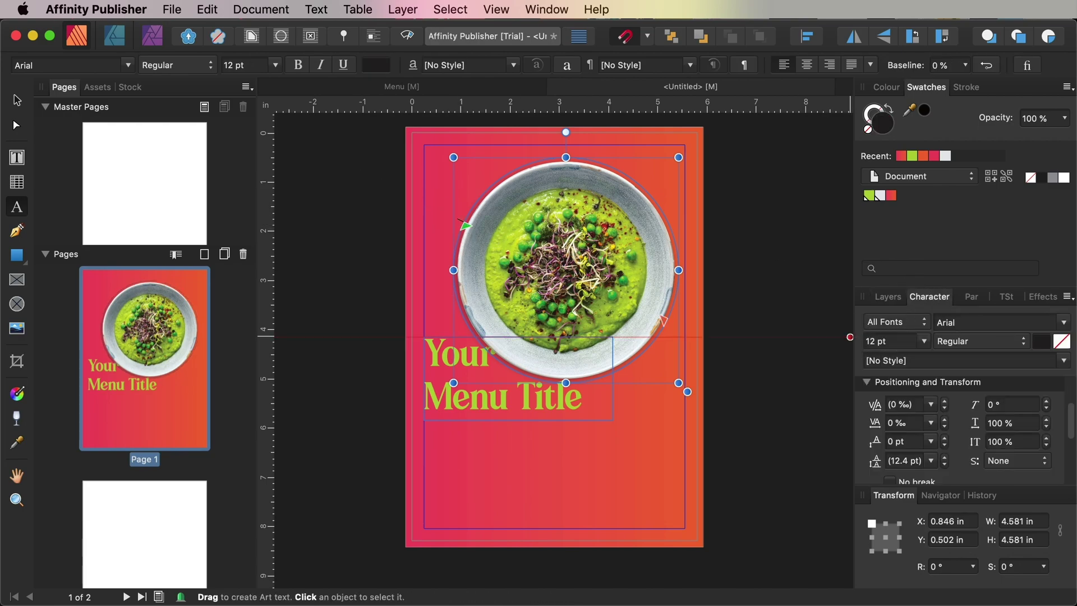
Enter "123 Super Green Soup with Crispy Noodles $7.99" along the circular text path above the bowl.
text(123)
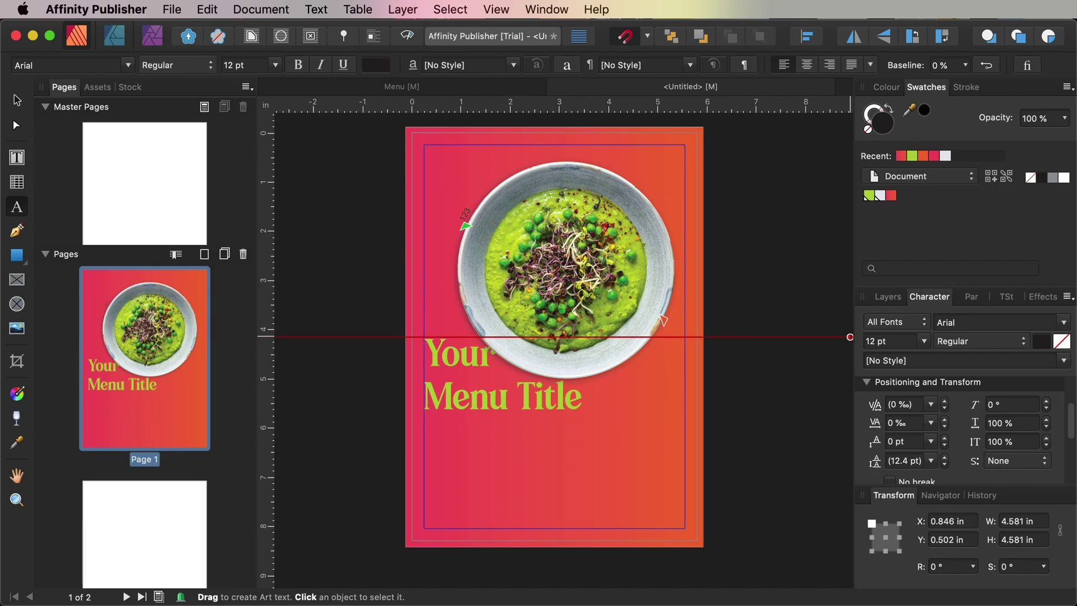
text( Super Green So)
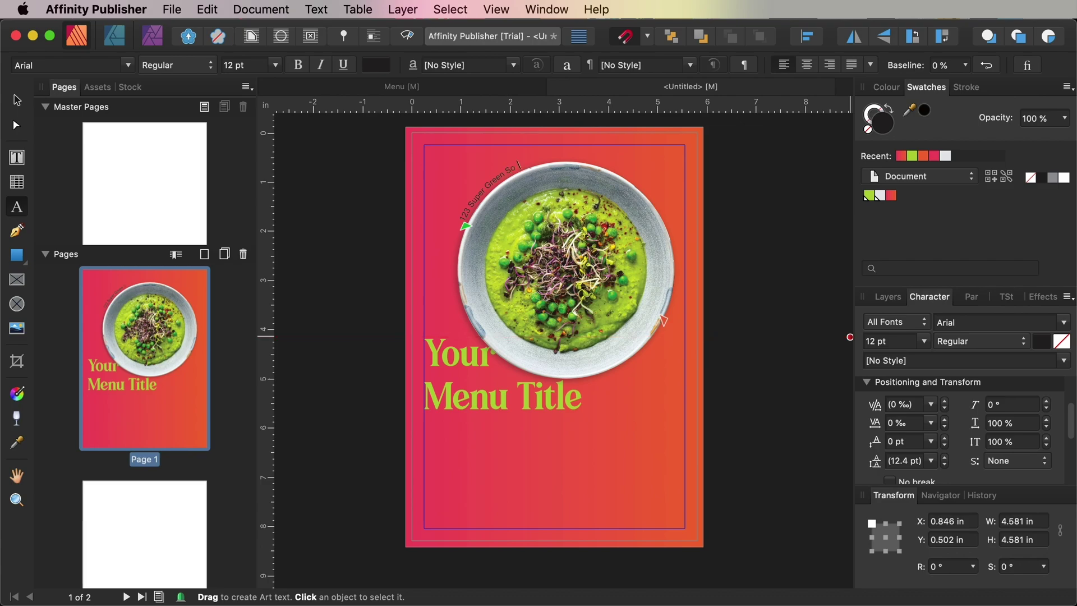
text(up with Crispy)
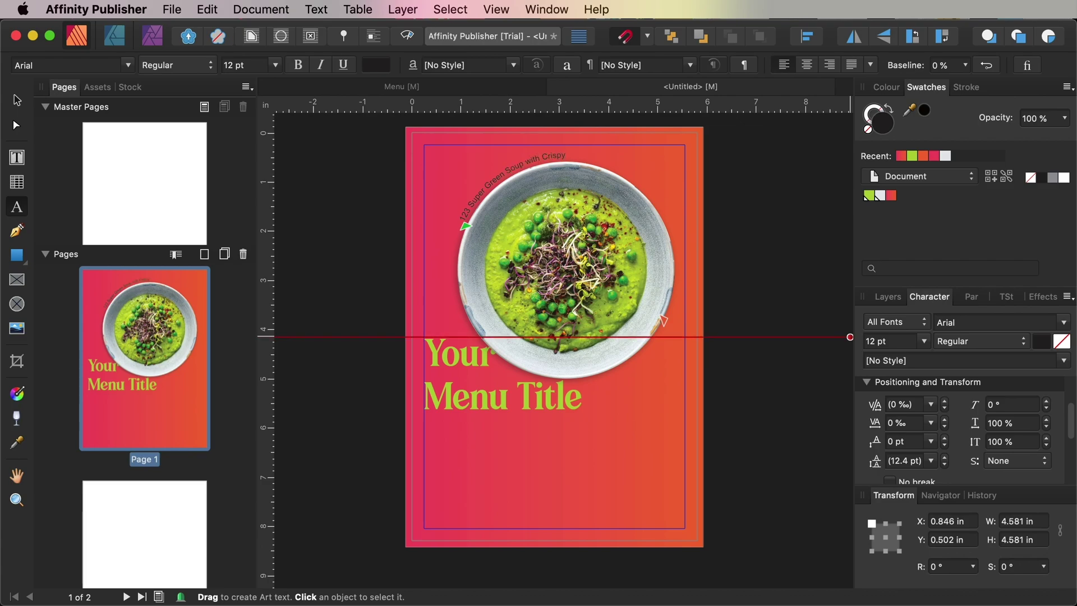
text( Noodles $7.99)
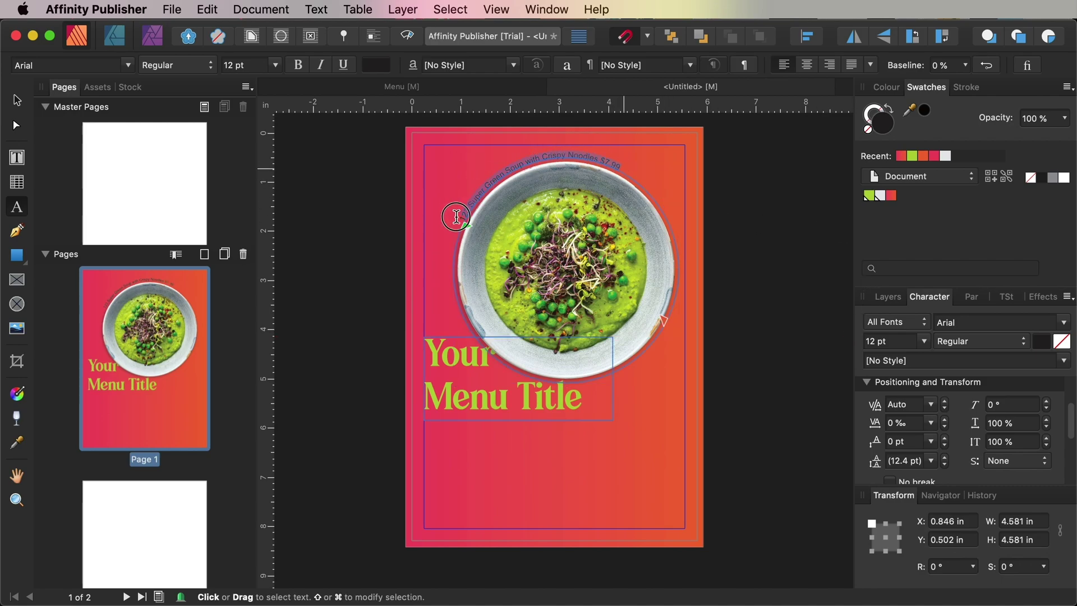
Set the whole path text in the Karoll Round font and colour it with the document's green swatch.
key(Escape)
click(1070, 326)
text(karoll)
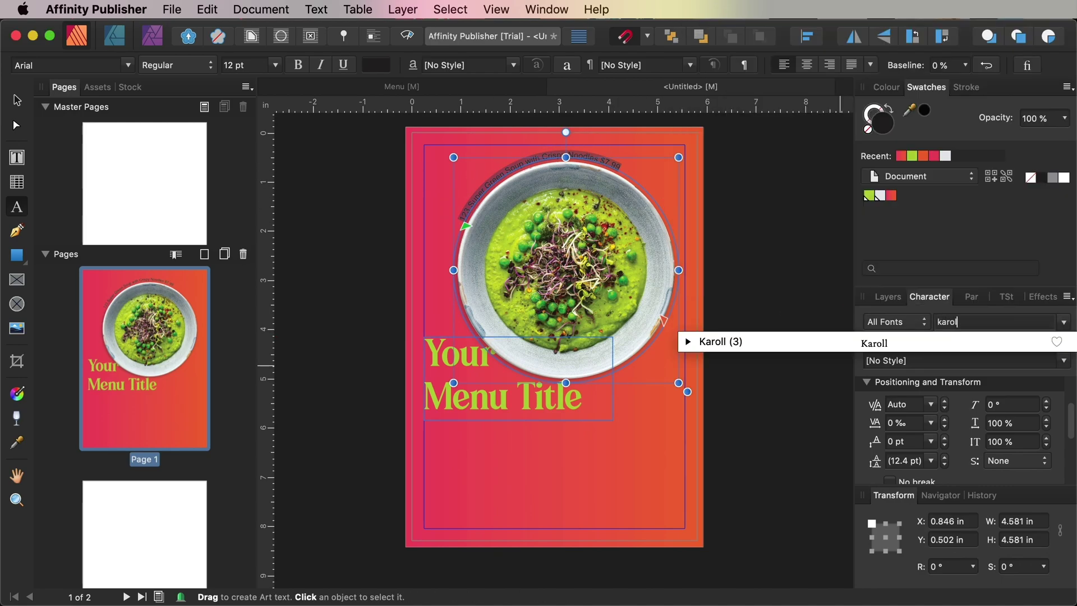
click(1022, 337)
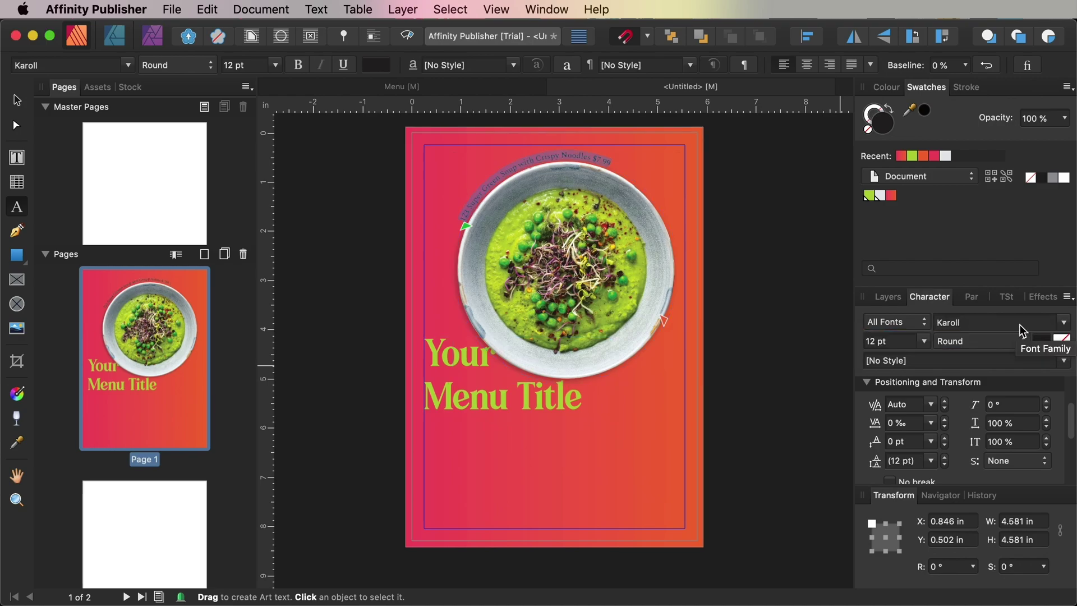
click(868, 195)
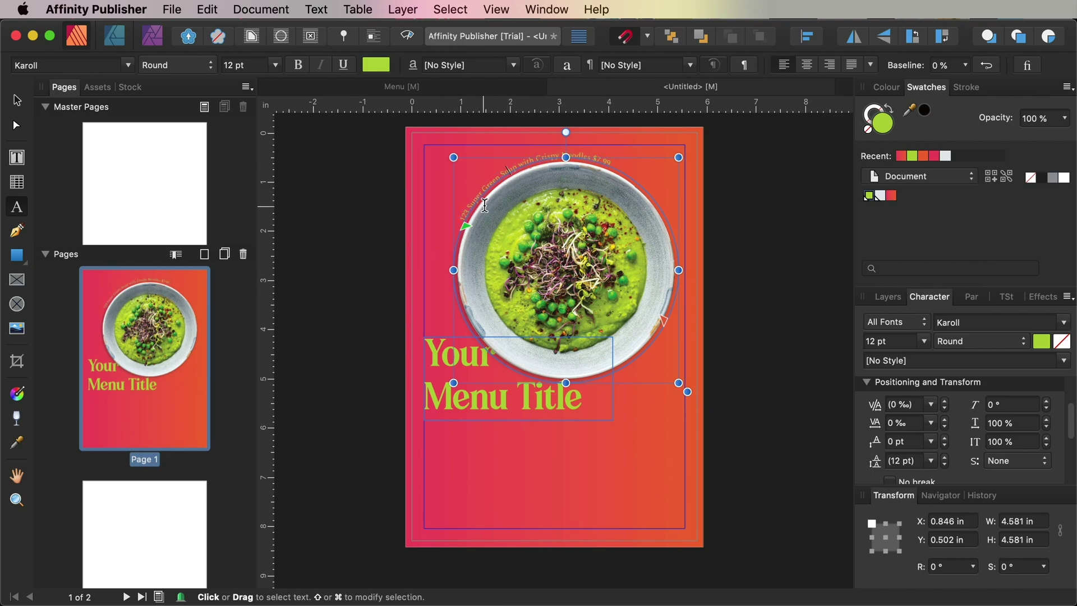
Recolour the dish name, without number and price, in the off-white document swatch, and set all the path text to 13 pt.
drag(468, 208, 603, 165)
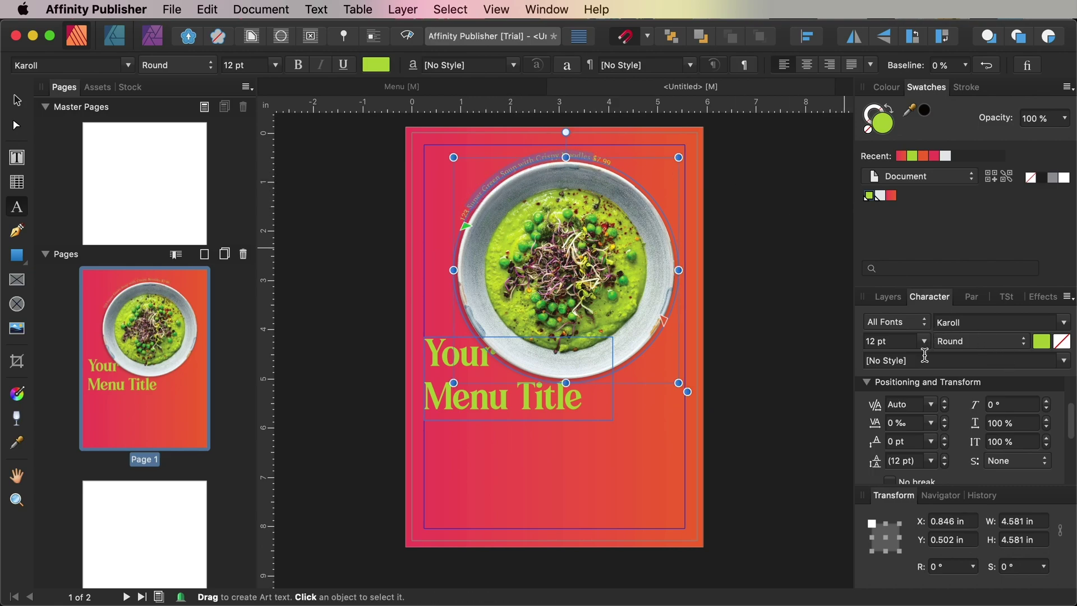
click(878, 197)
click(603, 160)
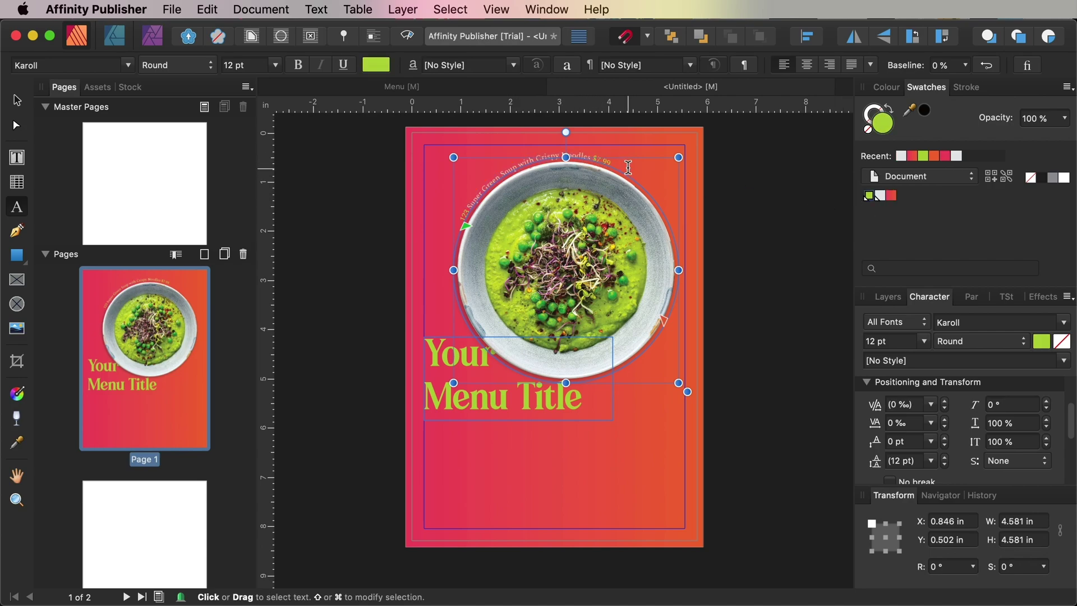
drag(628, 167, 459, 229)
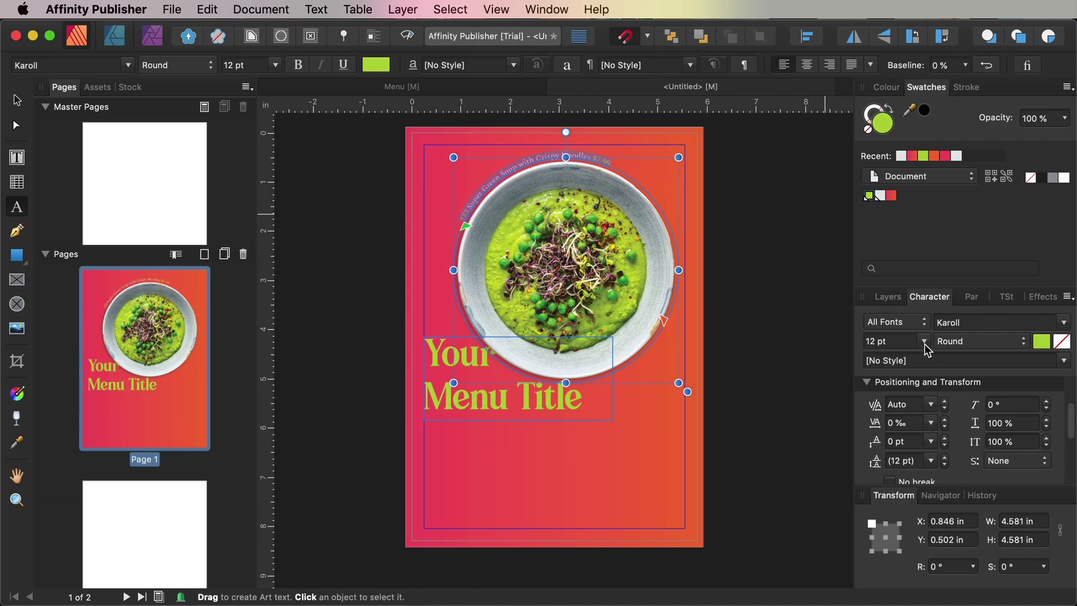
scroll(926, 341, up, 2)
scroll(924, 342, down, 1)
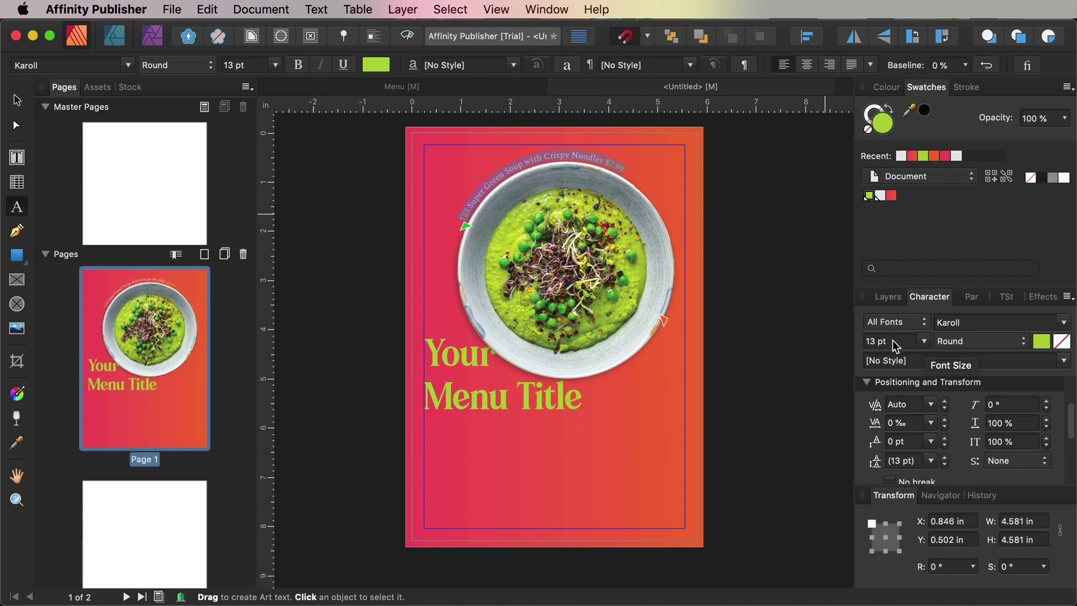
Rotate the circular text path to 42.6° and adjust its start and end markers so the text wraps the bowl's upper-left side.
drag(687, 147, 571, 112)
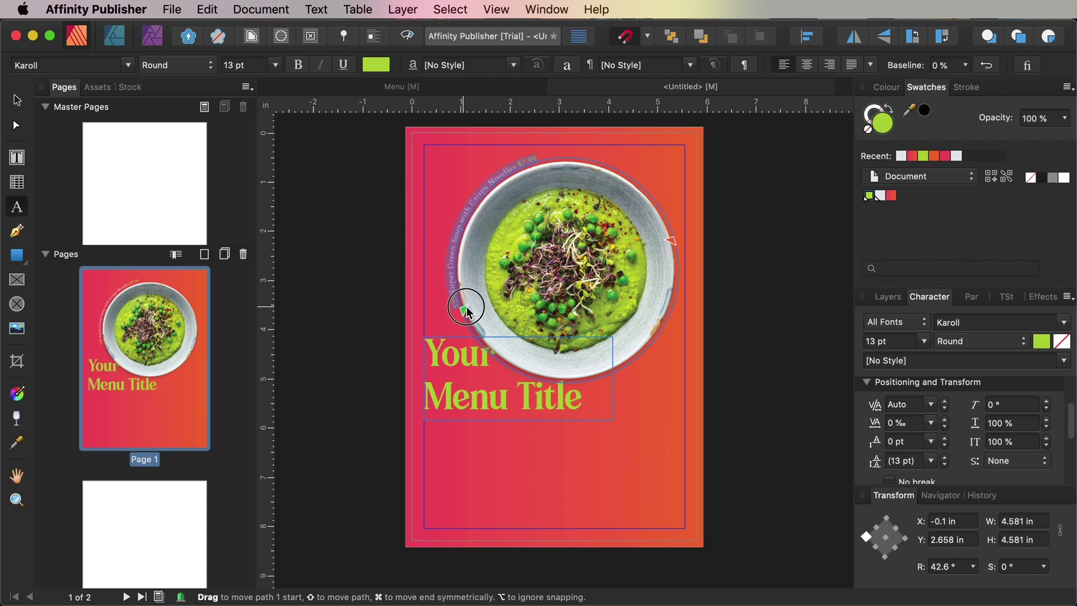
drag(464, 314, 461, 302)
drag(671, 243, 678, 245)
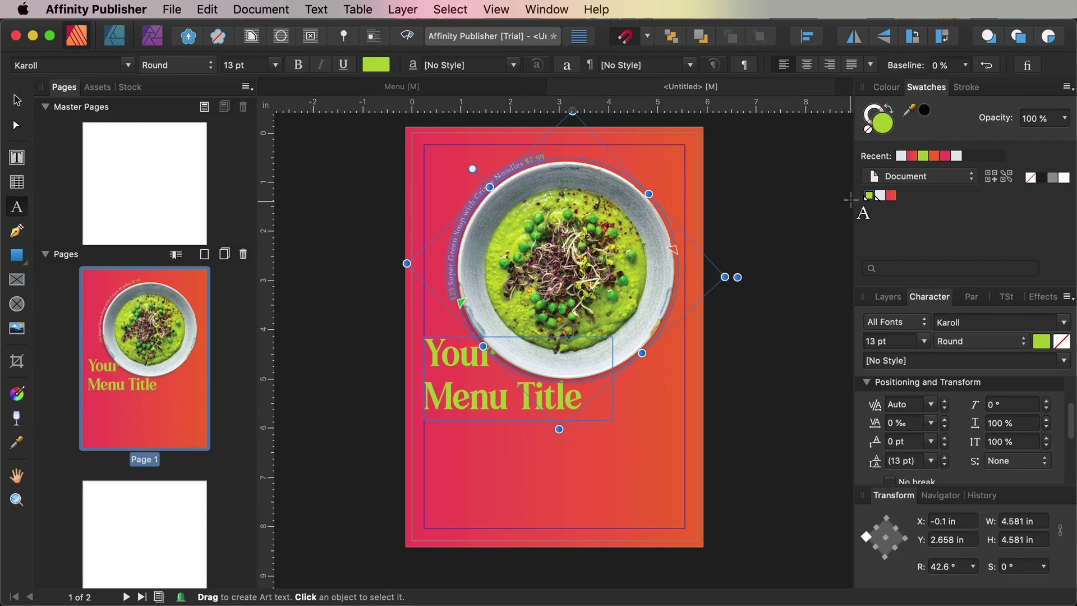
Collapse the expanded layers and lock the Type behind layer.
click(886, 297)
click(864, 386)
click(864, 386)
click(864, 414)
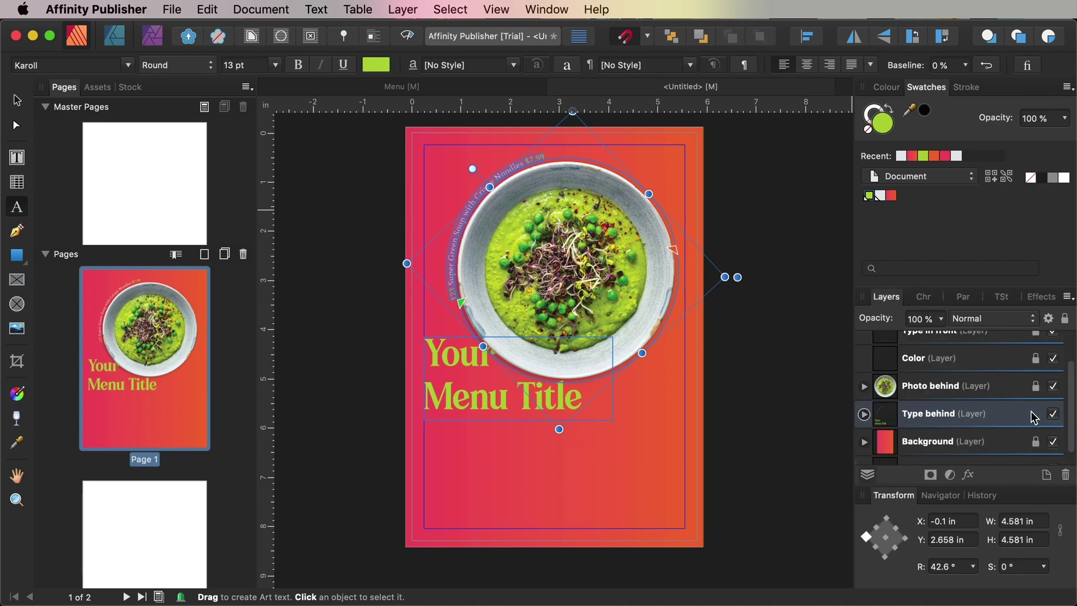
click(1034, 417)
Unlock the Color layer and draw a gradient-filled rectangle over the page's right side, about 2.21 in wide and 8.55 in high.
scroll(998, 387, up, 1)
click(1035, 372)
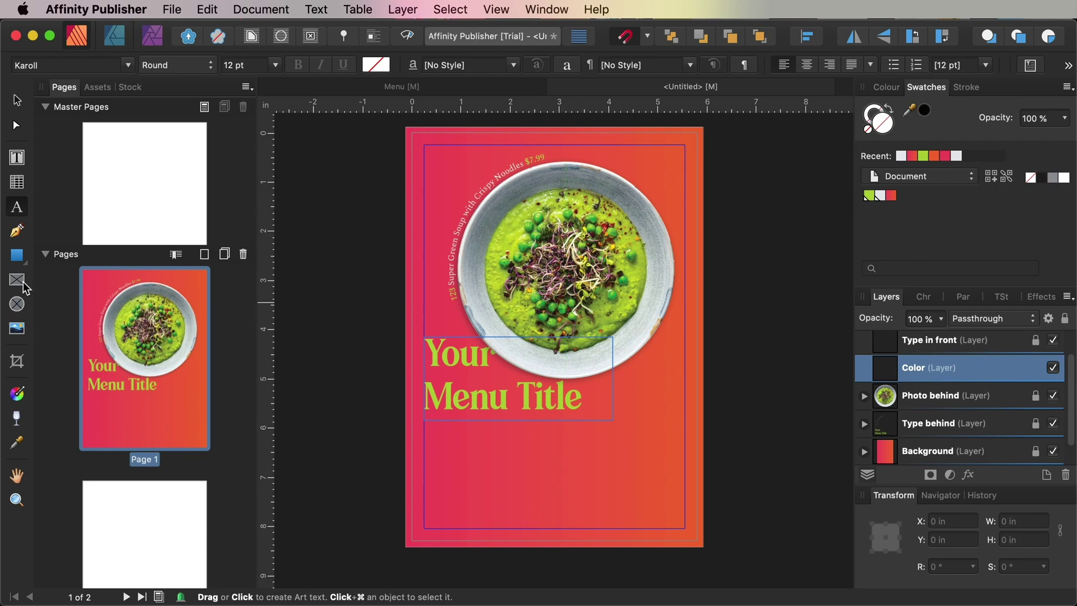
click(19, 257)
drag(706, 125, 594, 546)
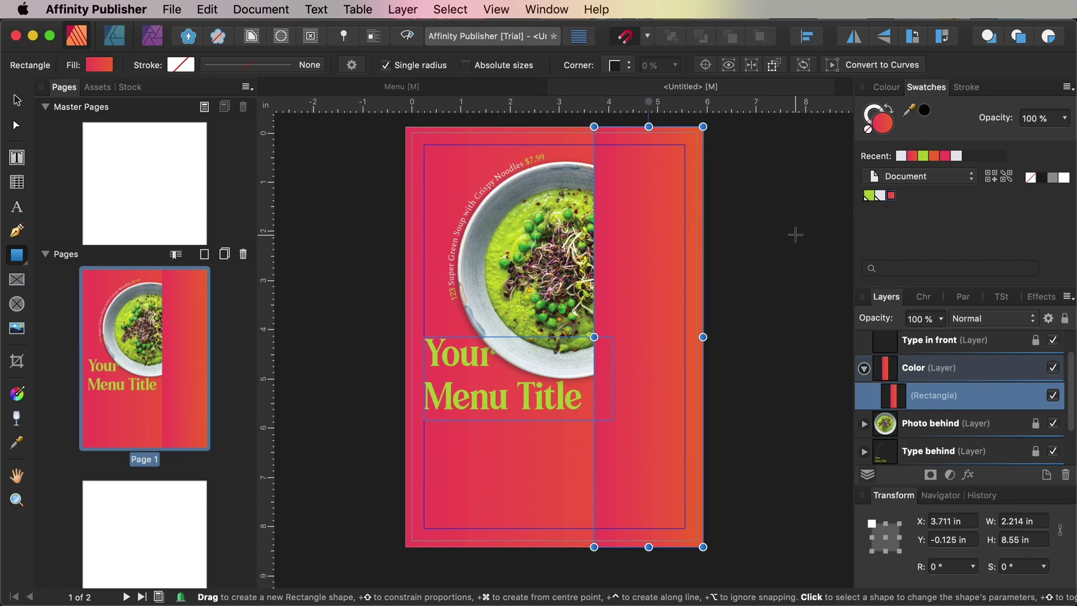
Add an outer shadow to the rectangle with a 180° angle, 29% opacity, 32.9 px radius and 0.8 px offset.
click(1038, 296)
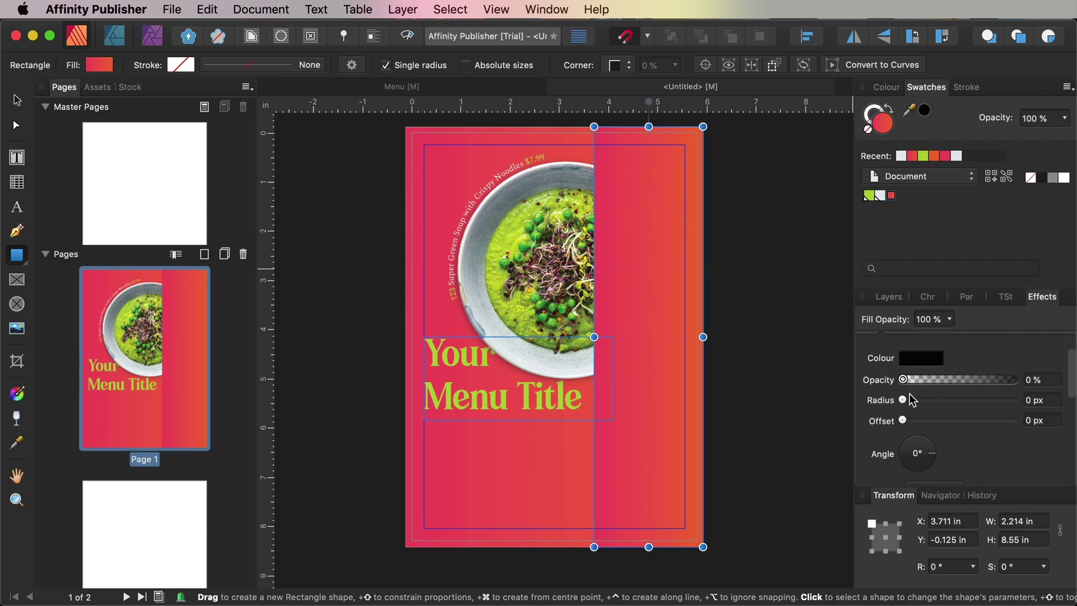
scroll(934, 387, up, 2)
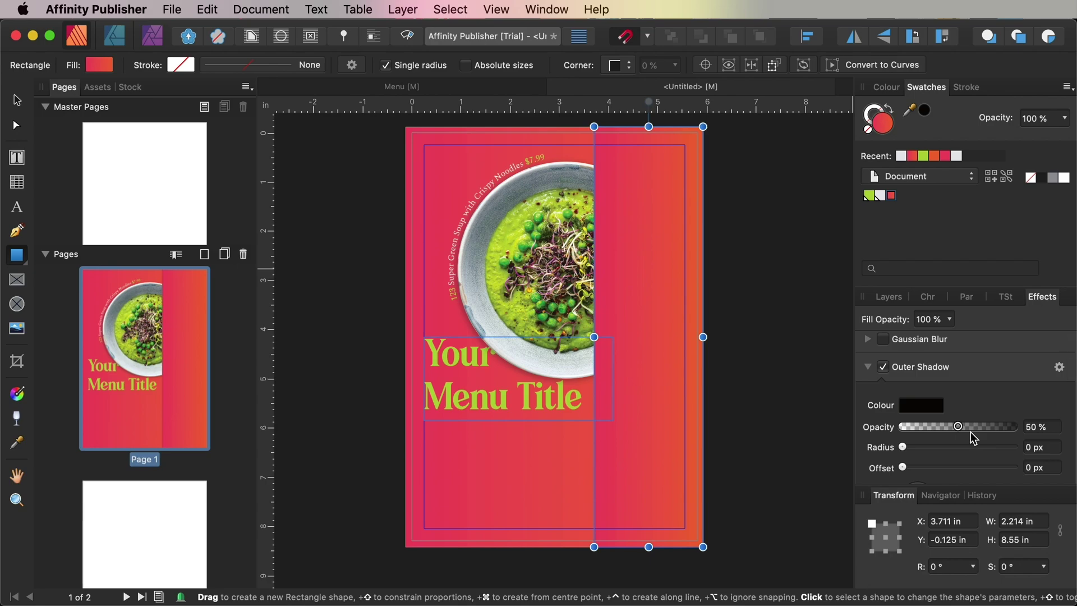
scroll(973, 438, down, 2)
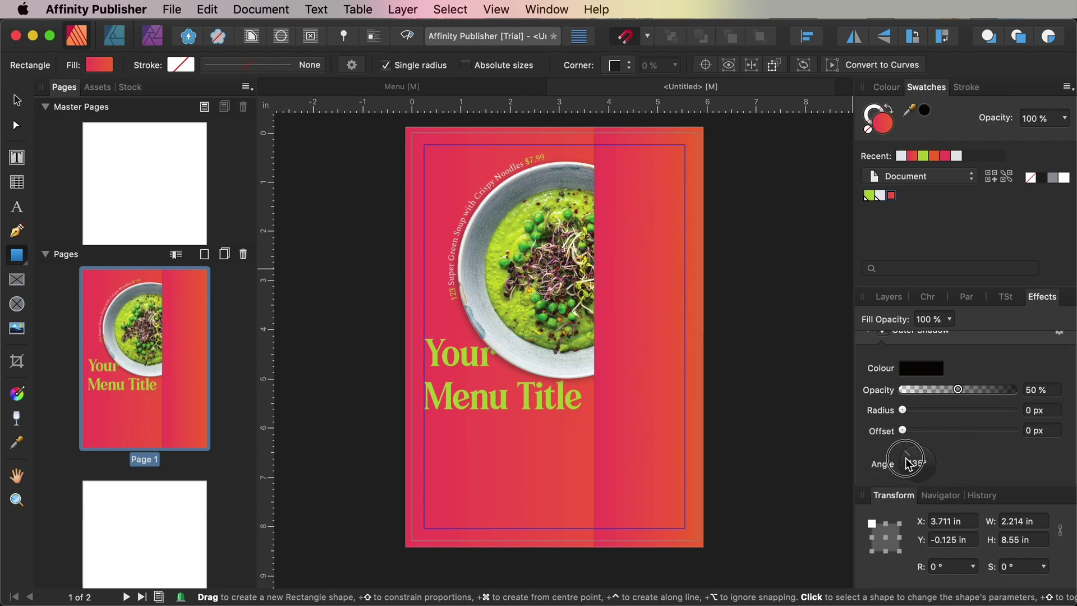
mouse_move(925, 456)
mouse_down()
mouse_move(934, 476)
mouse_move(926, 457)
mouse_move(905, 464)
mouse_up()
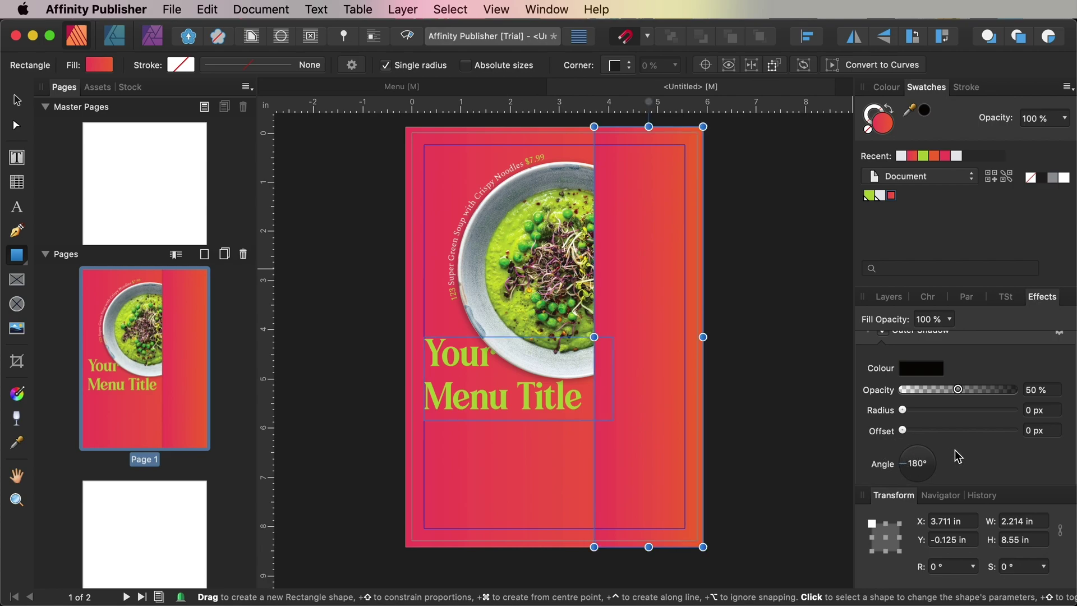
drag(908, 409, 936, 430)
drag(958, 389, 924, 430)
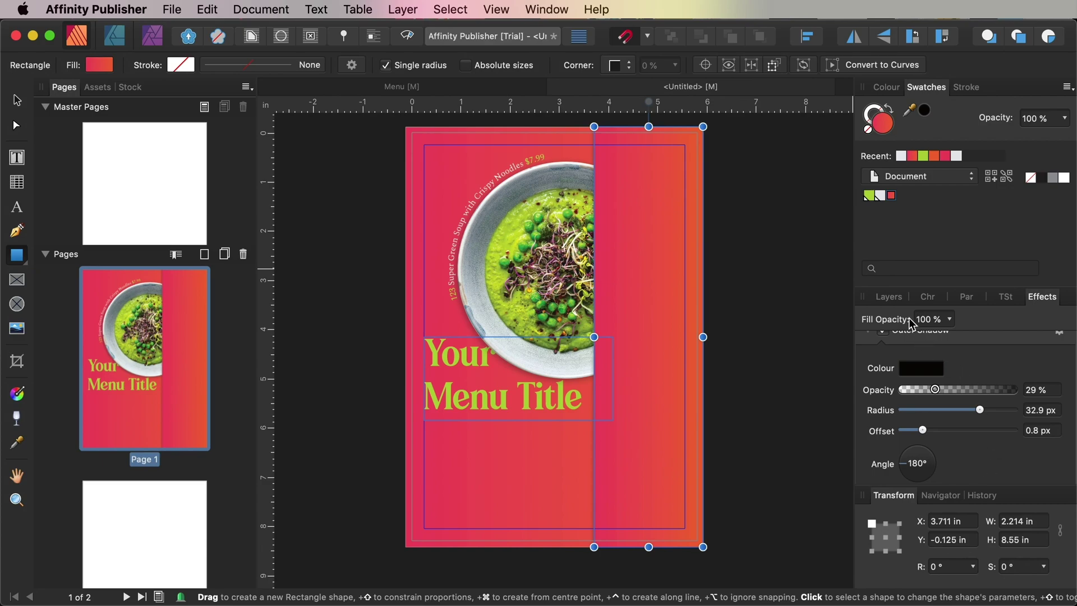
Collapse and lock the Color layer, and unlock the Photo in front layer as the active layer.
click(892, 299)
click(864, 369)
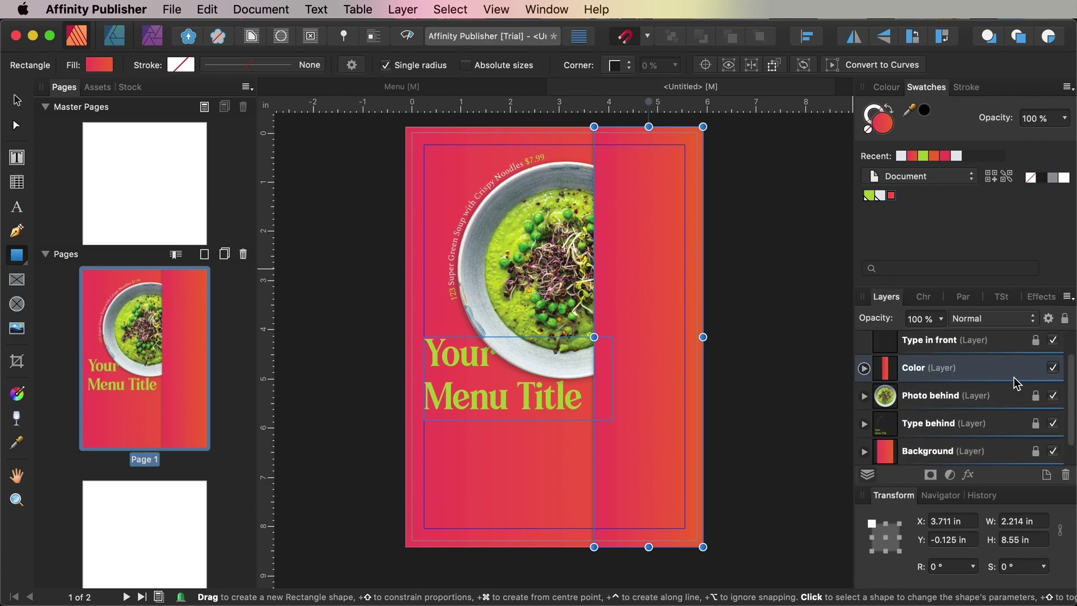
click(1009, 369)
scroll(988, 368, up, 1)
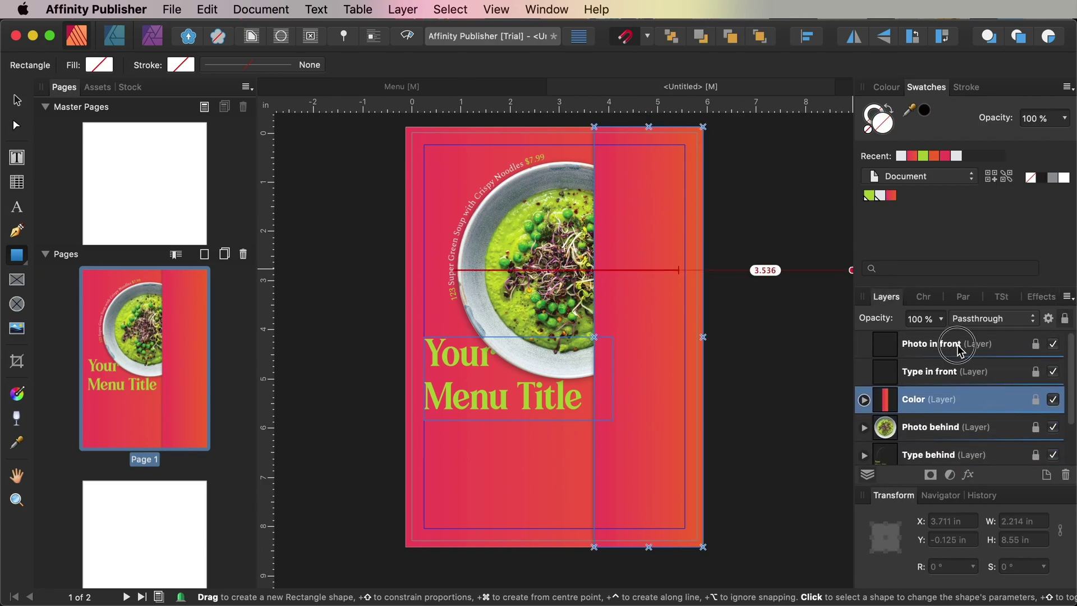
click(1036, 348)
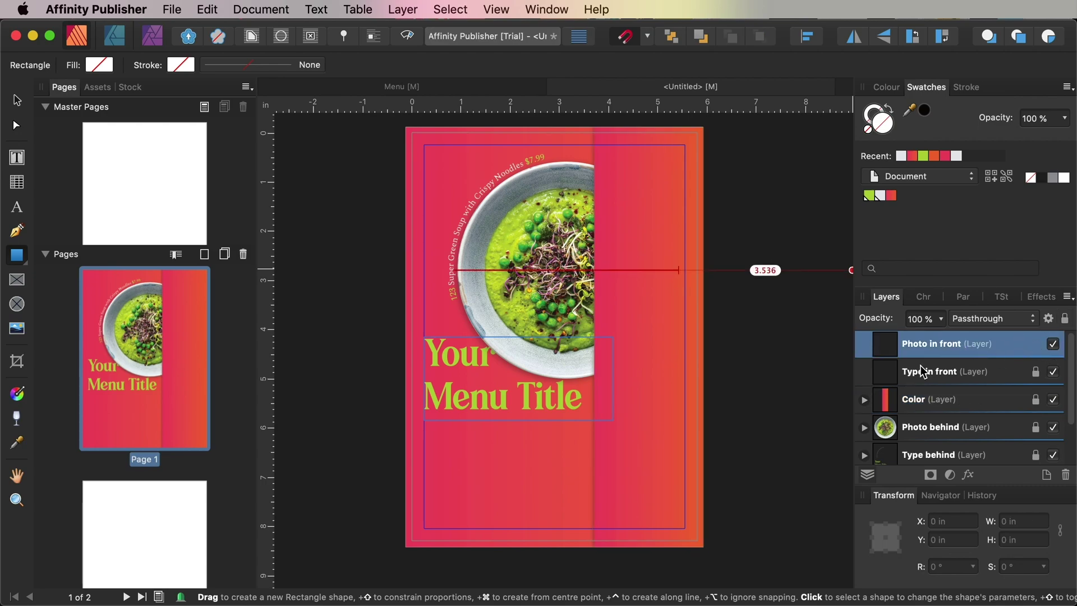
Draw a circular picture frame about 1.46 in across near the top of the right-hand strip, at about X 4.05 in, Y 0.62 in.
key(f)
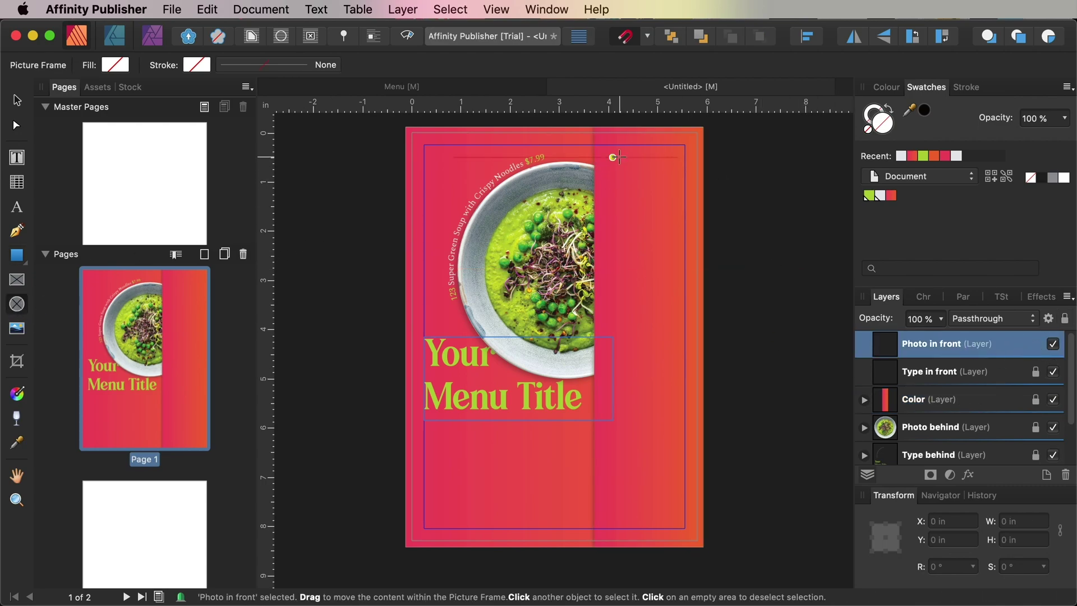
drag(616, 157, 688, 230)
key(v)
drag(678, 173, 663, 198)
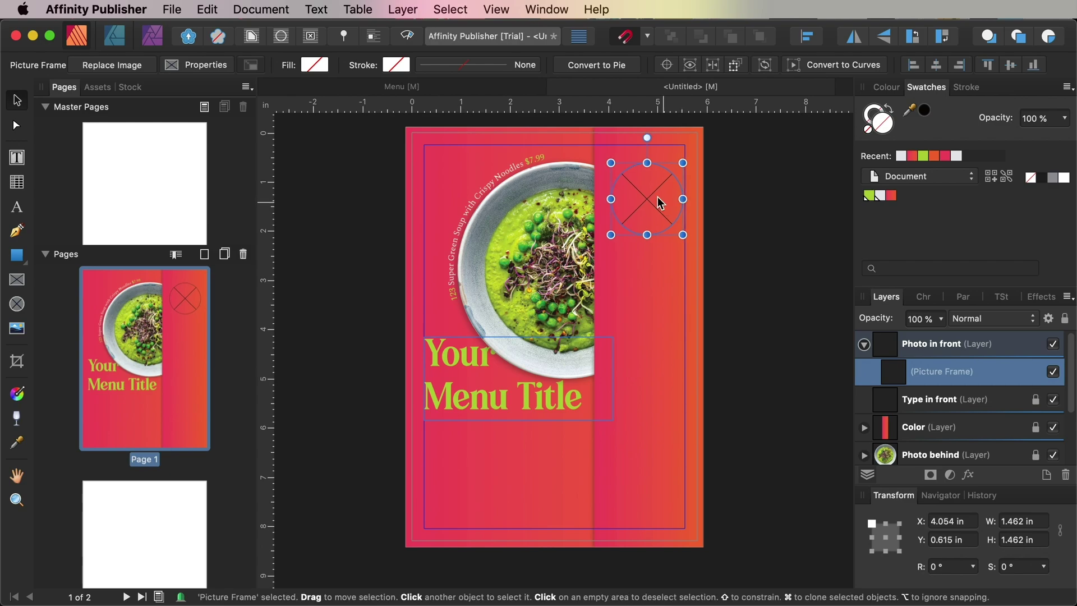
Place the photo delicious-vegetable-soup-with-chicken-meatballs-an-79C4HQ5.jpg into the small circular picture frame.
click(170, 10)
click(191, 249)
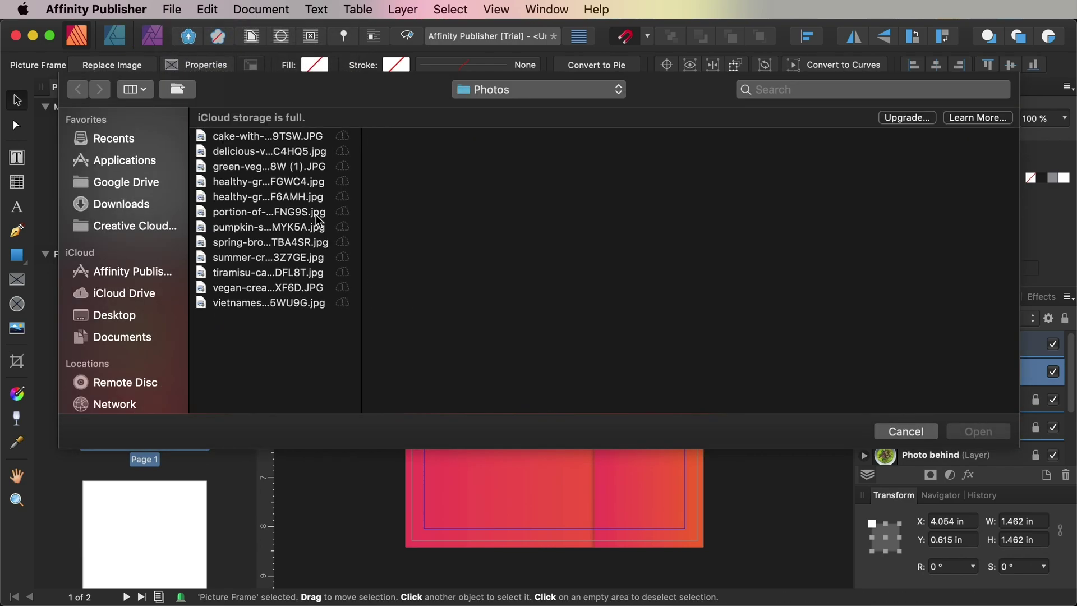
click(288, 137)
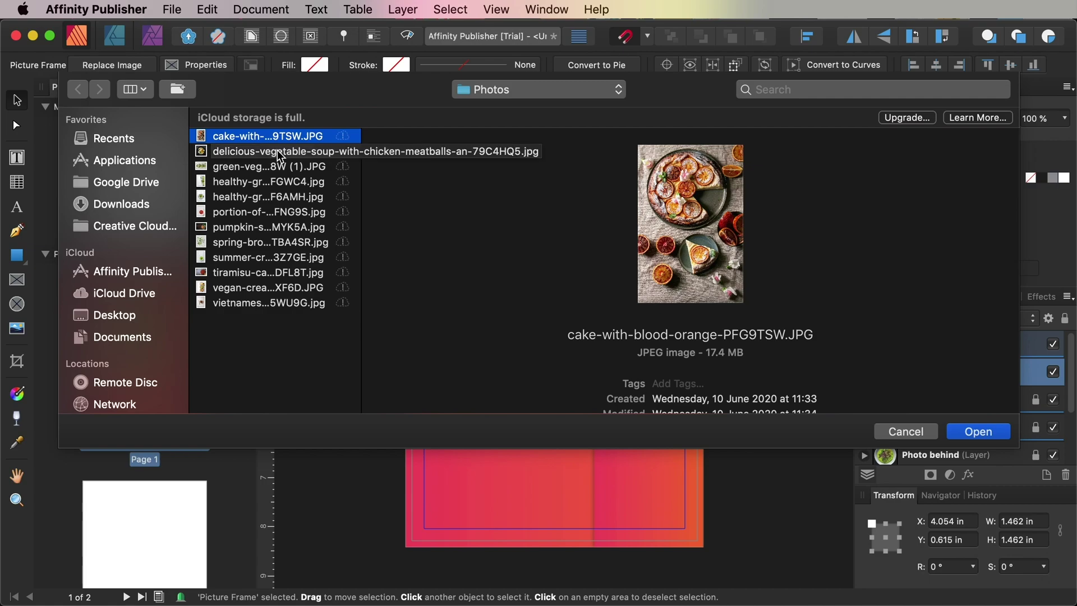
click(274, 152)
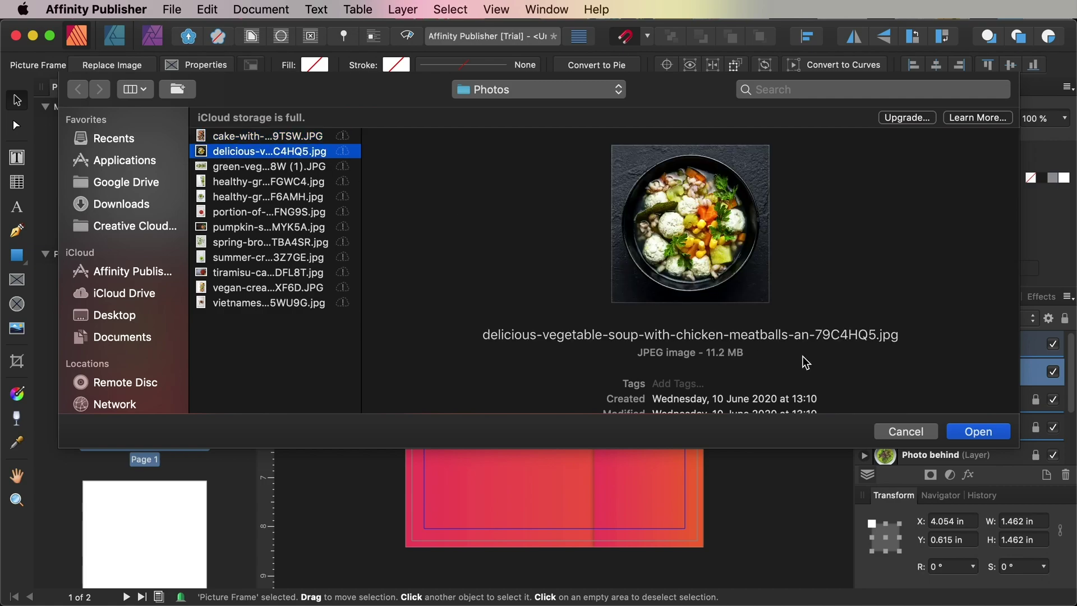
click(978, 431)
Scale the soup photo to about 1.68 in inside its frame and position it so the bowl fills the circle.
double_click(673, 188)
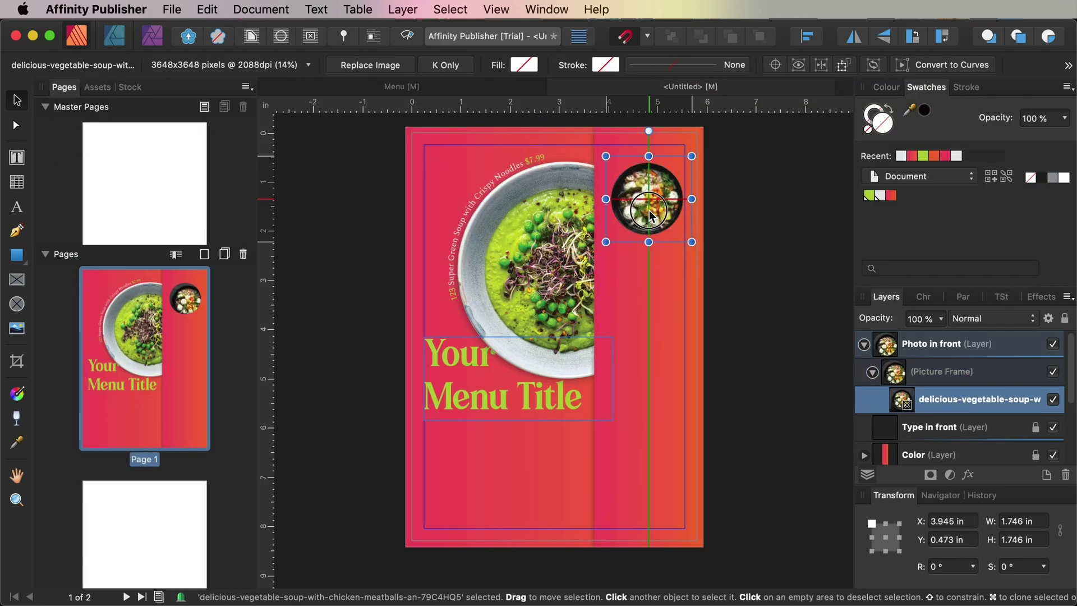
drag(606, 239, 603, 241)
key(Right)
key(Right)
key(Right)
key(Right)
key(Down)
key(Down)
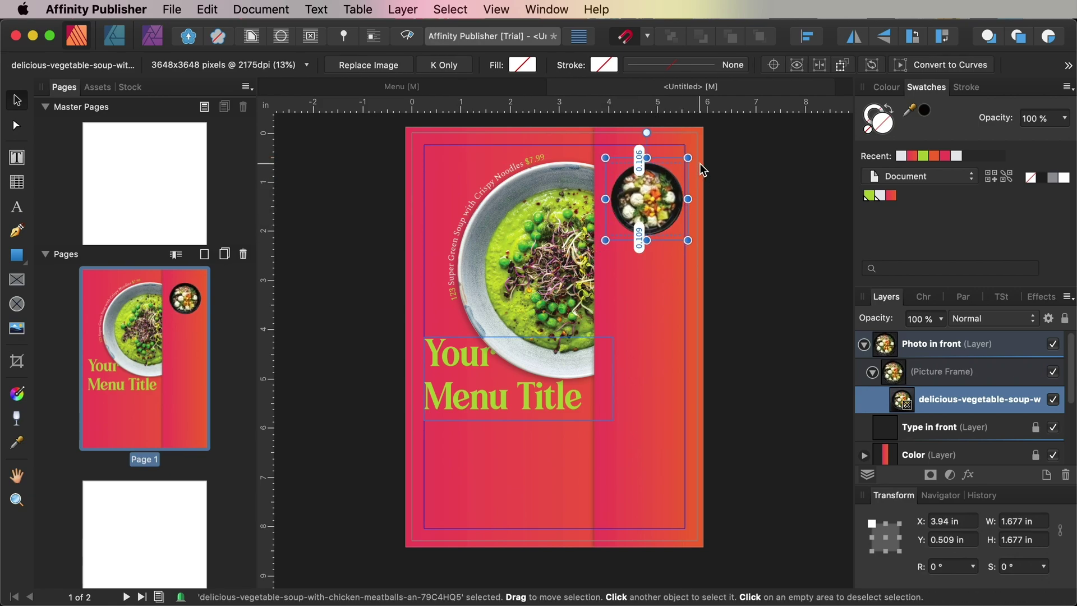
Add an outer shadow to the small circular picture frame with 46% opacity, 40.7 px radius and 10.8 px offset.
click(731, 183)
click(647, 197)
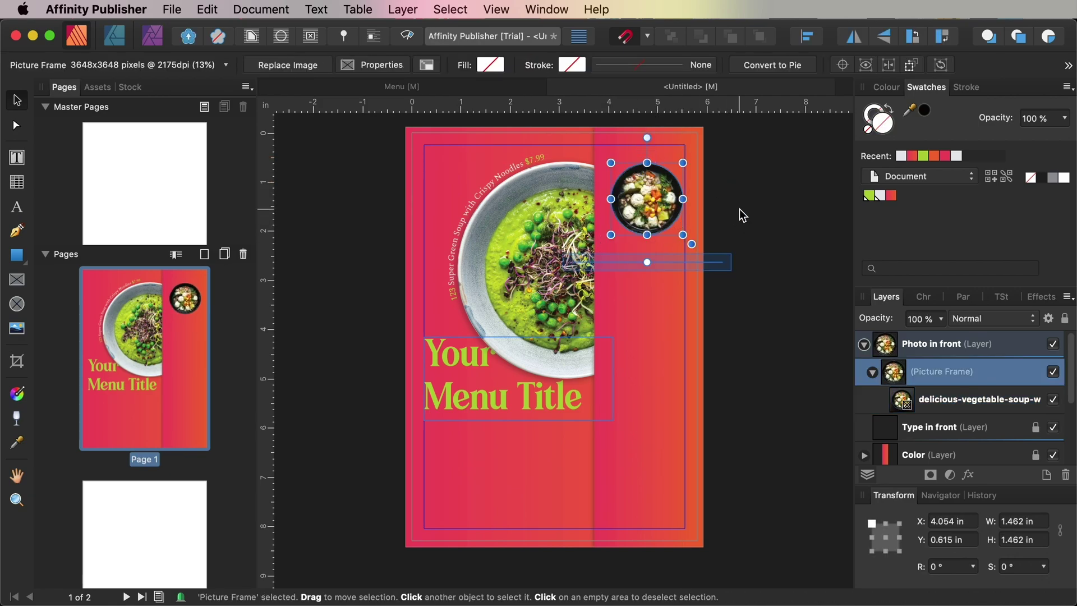
click(1041, 297)
scroll(957, 387, up, 2)
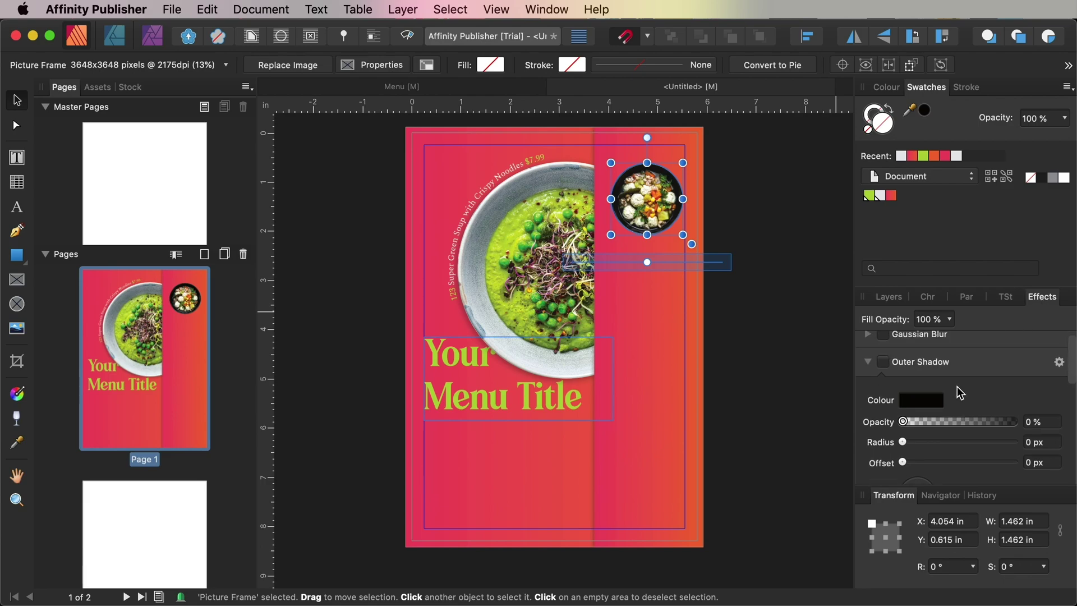
click(883, 362)
drag(918, 446, 951, 463)
mouse_move(958, 422)
mouse_down()
mouse_move(974, 425)
mouse_move(956, 426)
mouse_up()
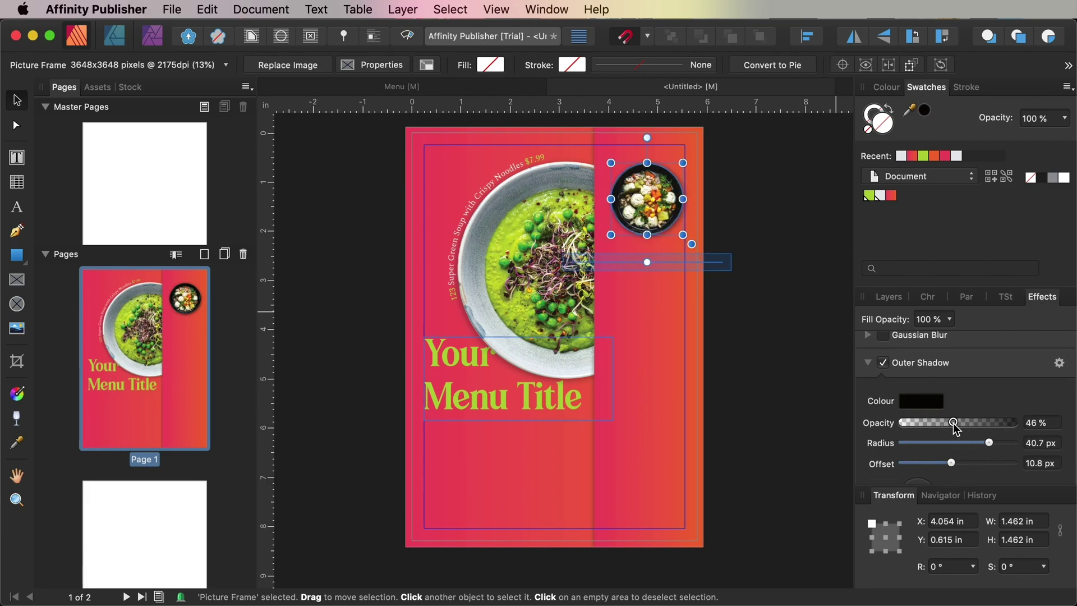
click(772, 331)
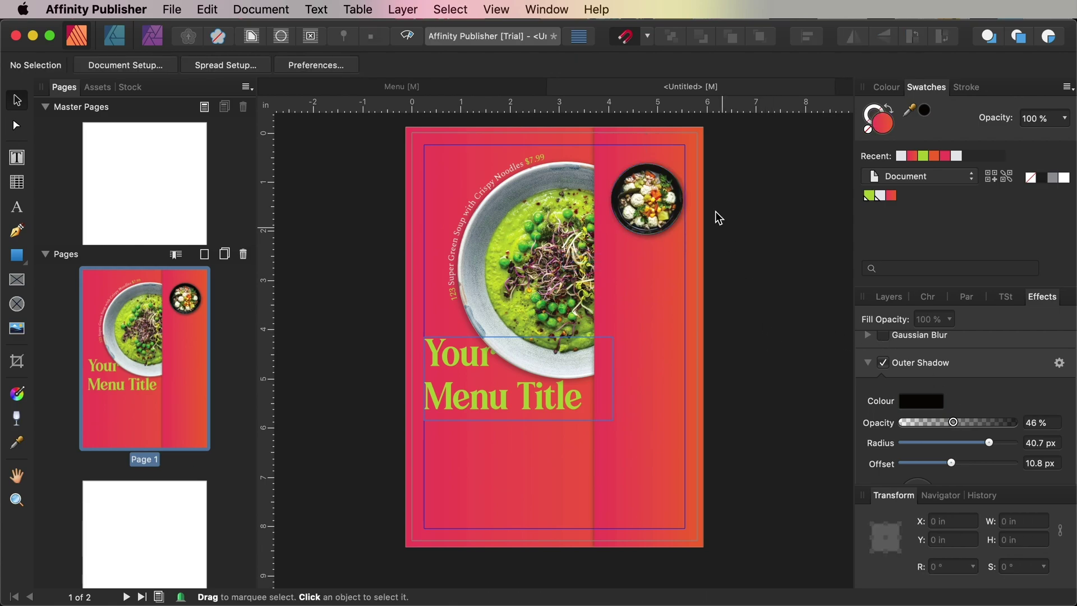
Duplicate the small framed soup photo down the right-hand strip to make an evenly spaced column of four.
click(667, 216)
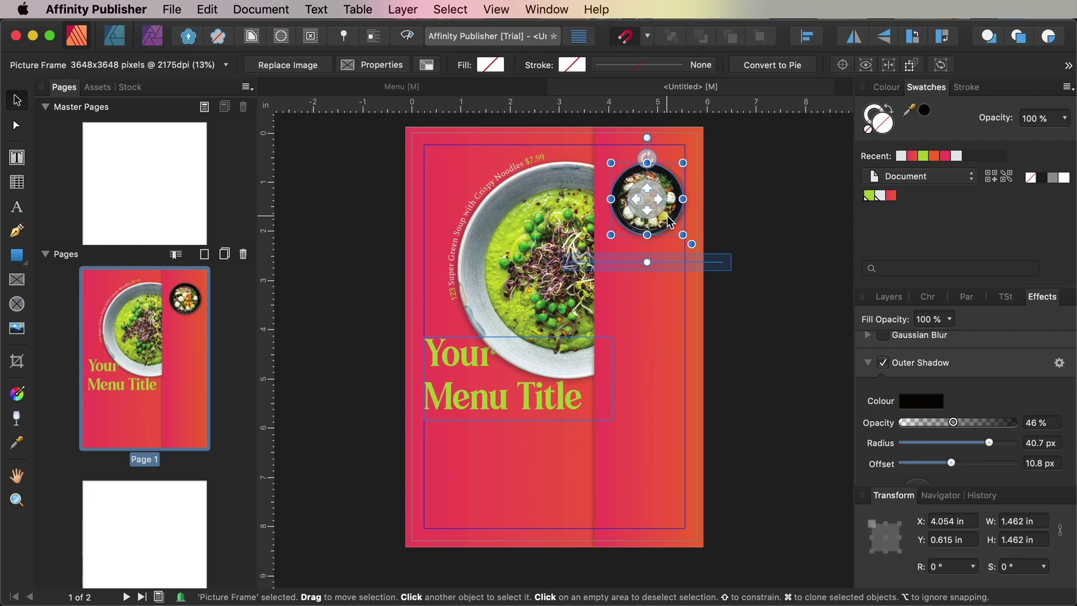
click(208, 10)
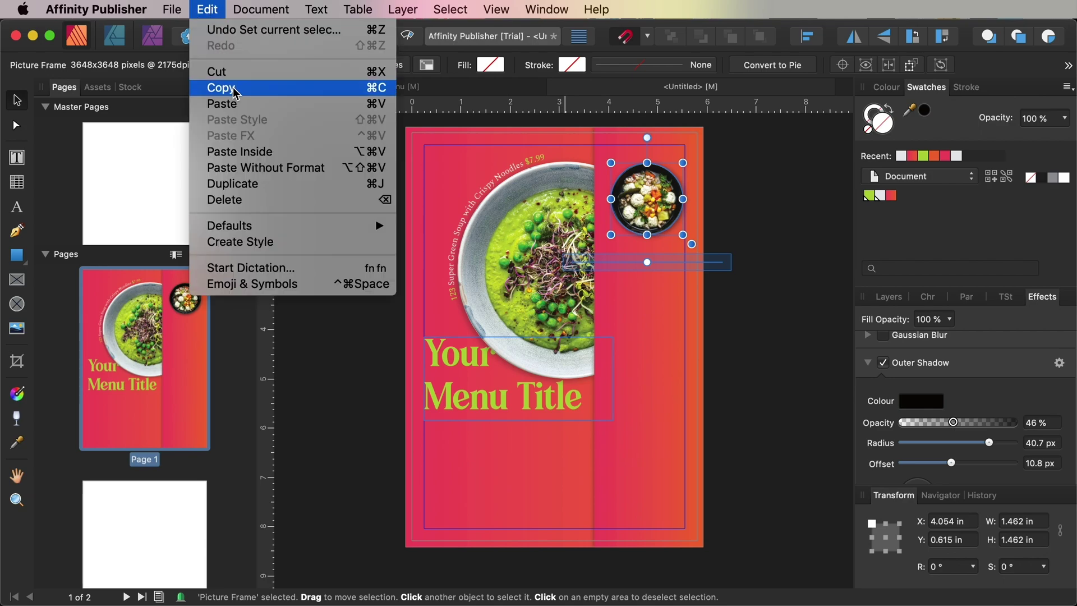
click(252, 184)
drag(676, 197, 676, 287)
shift+click(671, 224)
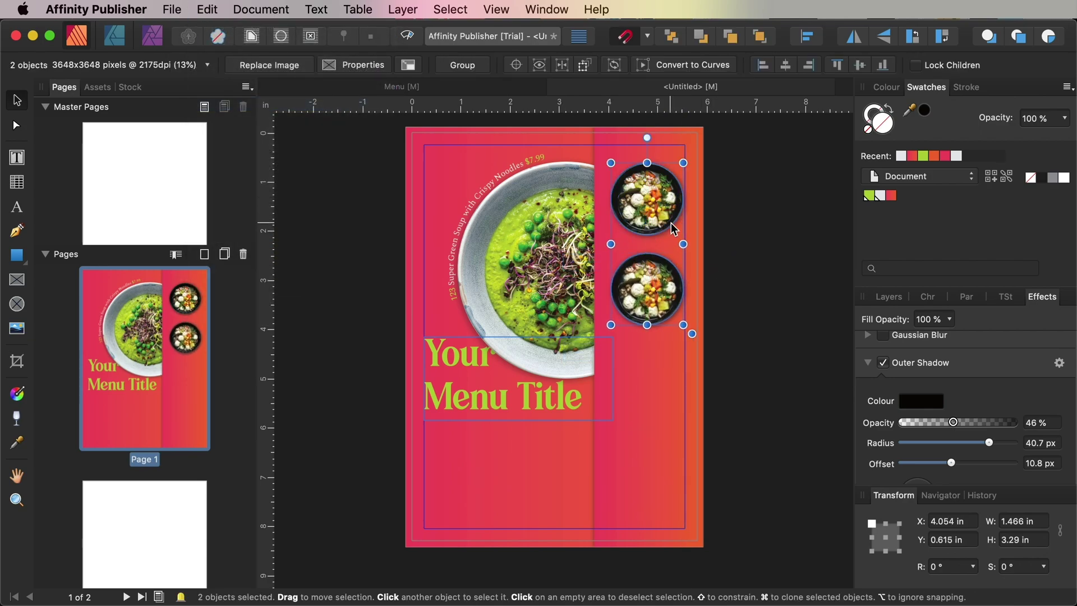
drag(670, 224, 673, 409)
click(745, 403)
Lock the Photo in front layer and unlock the Type in front layer for editing.
click(885, 296)
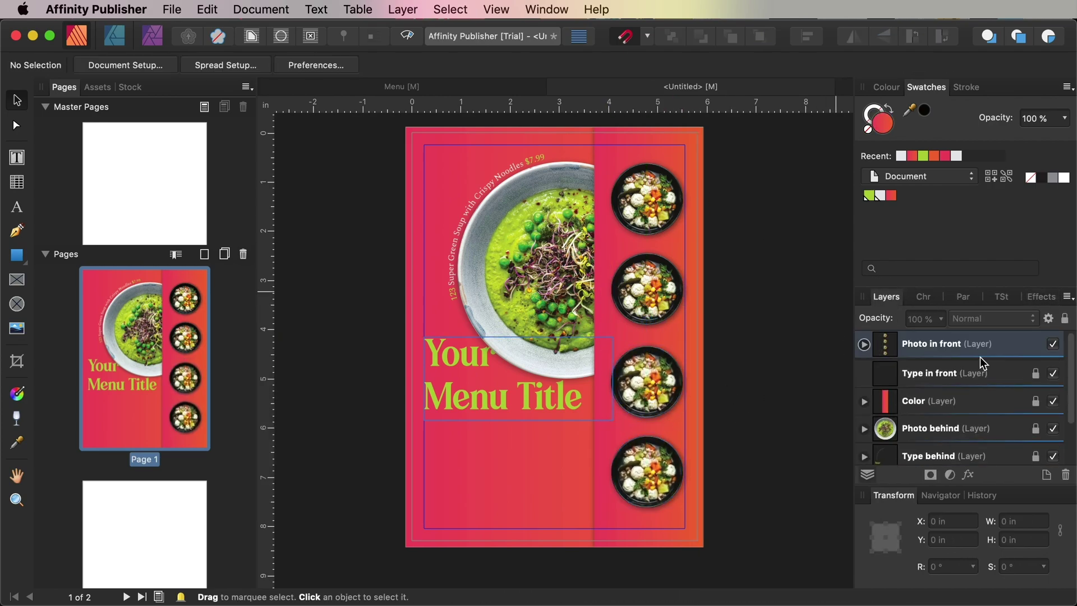
click(980, 348)
click(1035, 343)
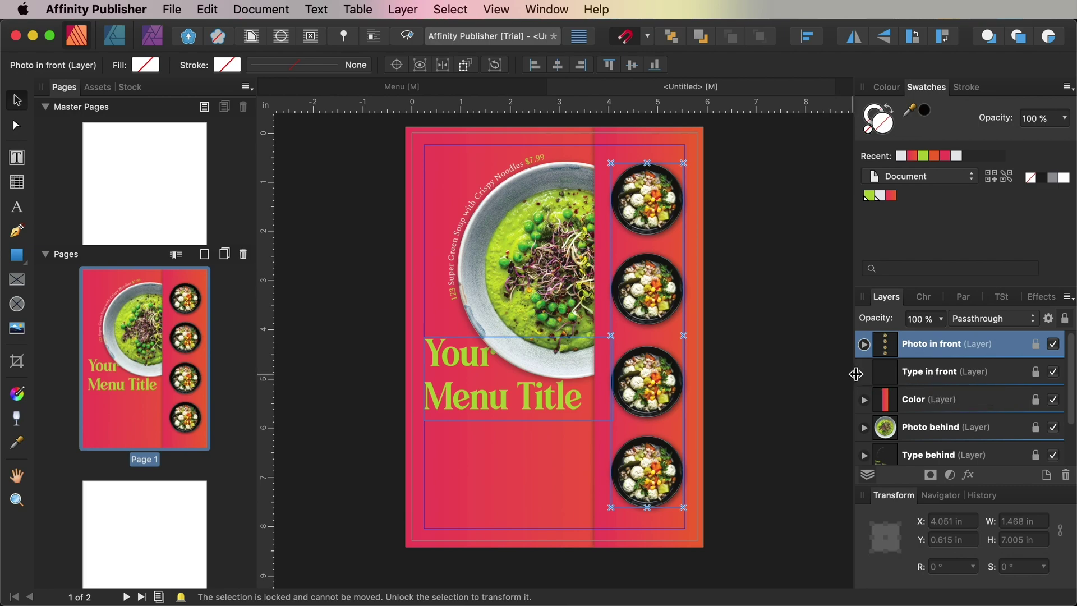
click(943, 375)
click(1036, 371)
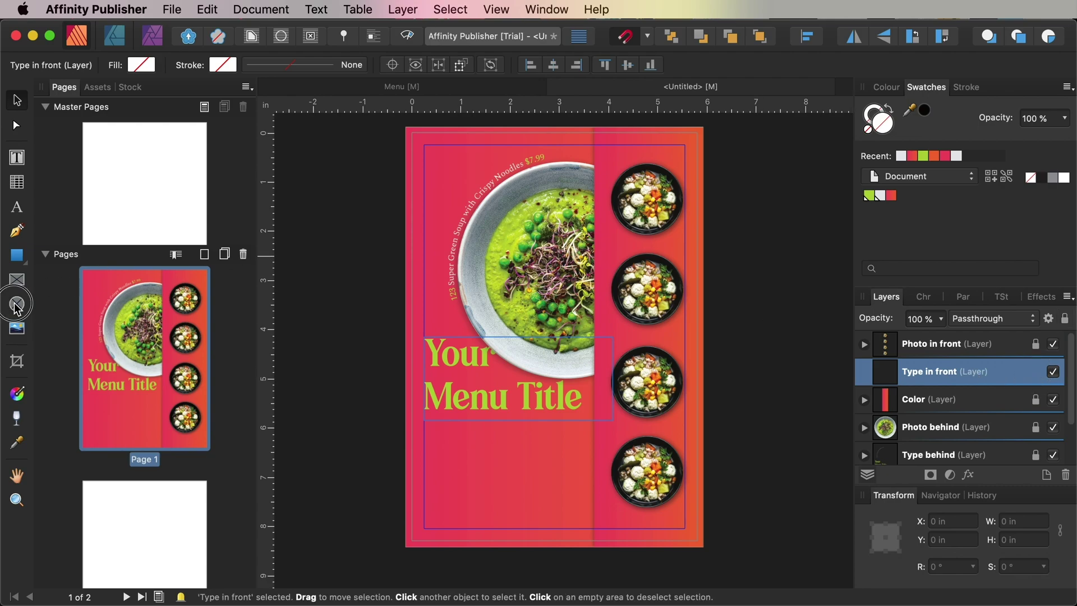
Draw a circular picture frame about 1.57 in across around the topmost small photo, at about X 4.00 in, Y 0.56 in.
click(18, 305)
drag(613, 159, 689, 236)
click(17, 102)
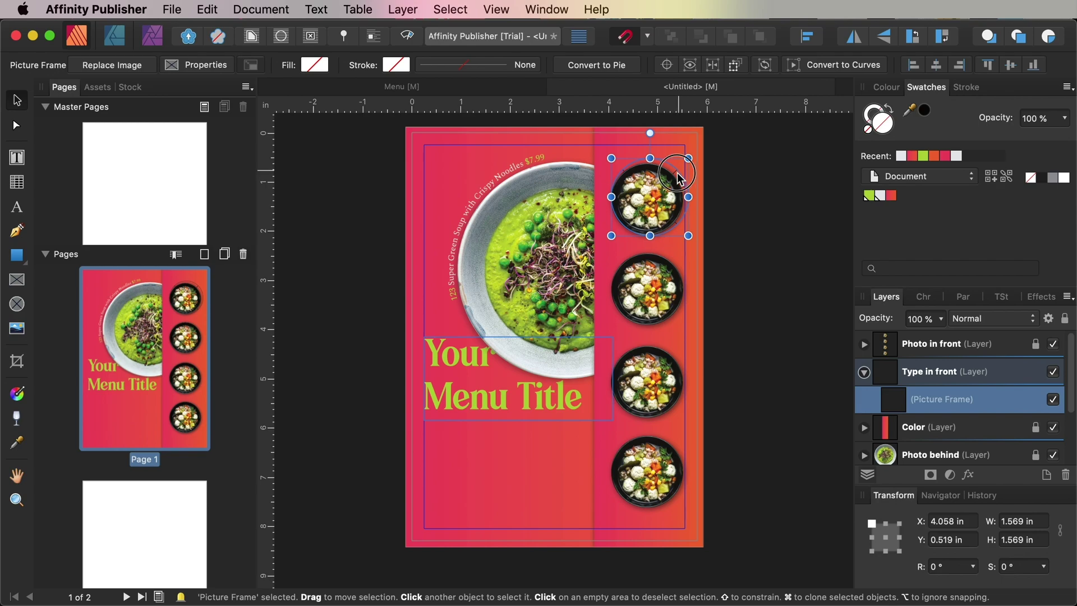
drag(675, 175, 678, 179)
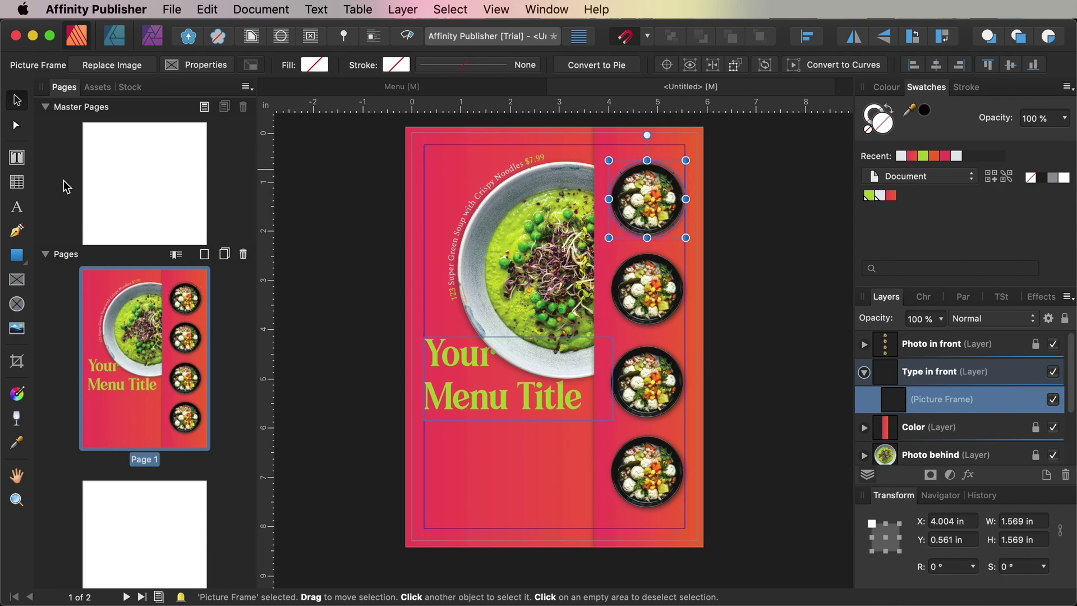
Convert the new circle to a text path and enter "213 Super Veggie Broth Pot $8.99" around the top photo.
click(16, 209)
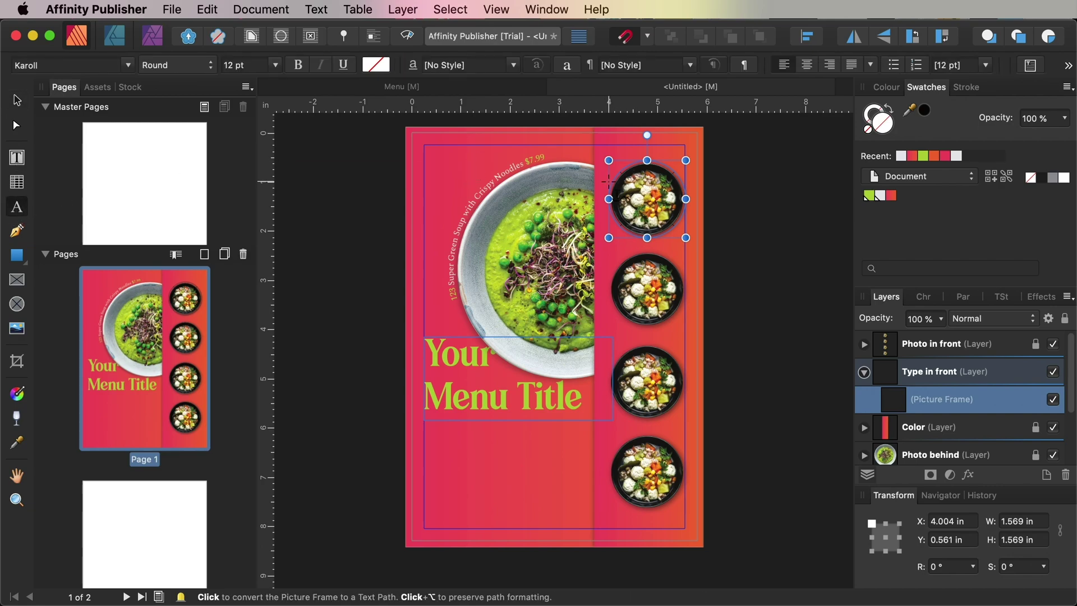
click(610, 186)
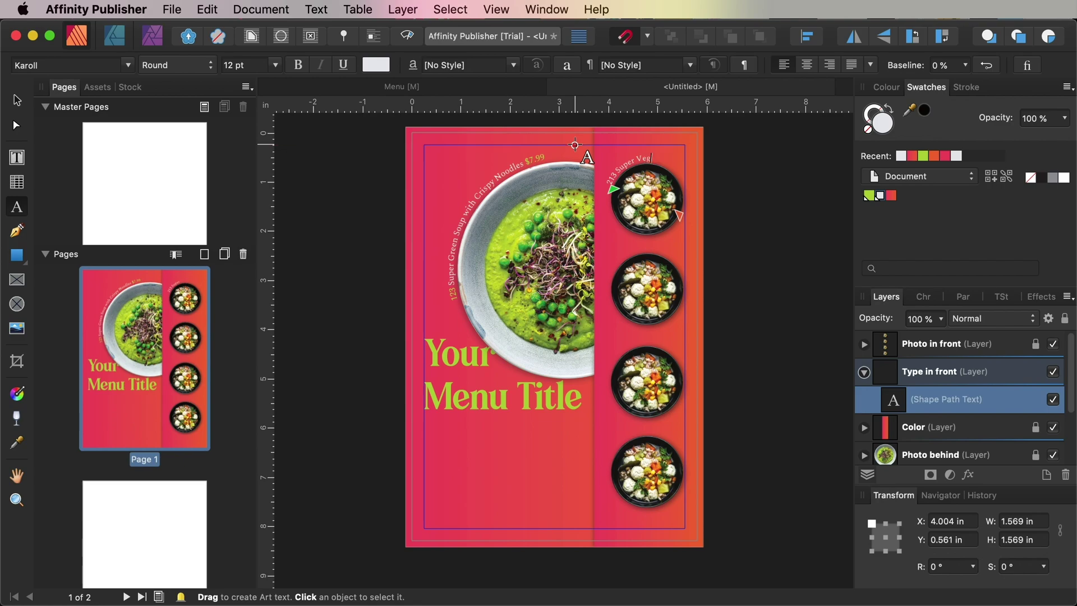
key(BackSpace)
key(BackSpace)
text(Bo)
Shift the start point of the Super Veggie Broth path text further down the circle's left side.
drag(621, 168, 601, 184)
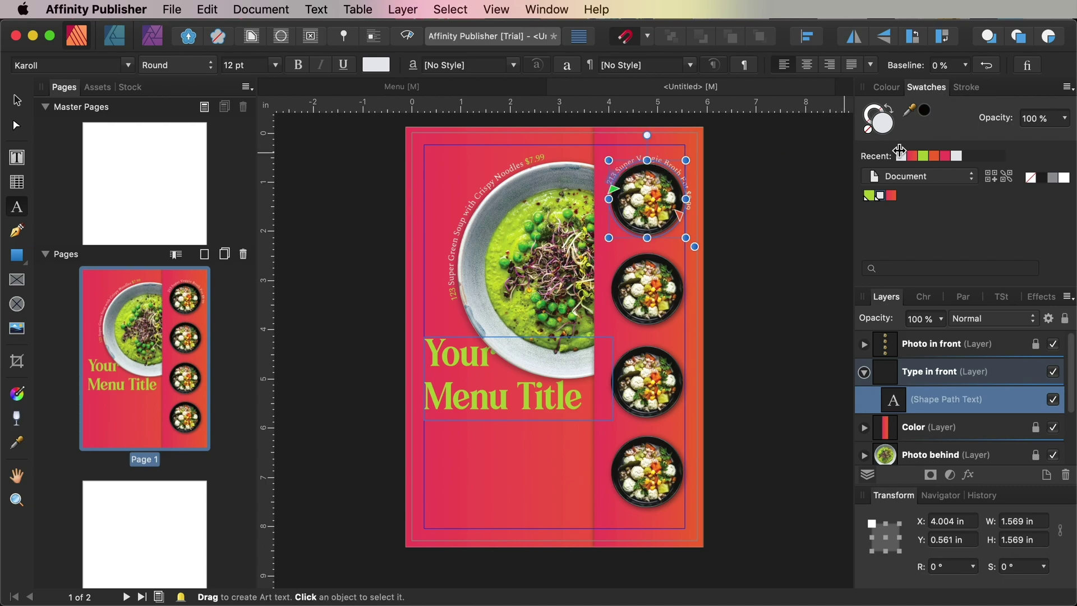
click(691, 208)
drag(614, 189, 612, 202)
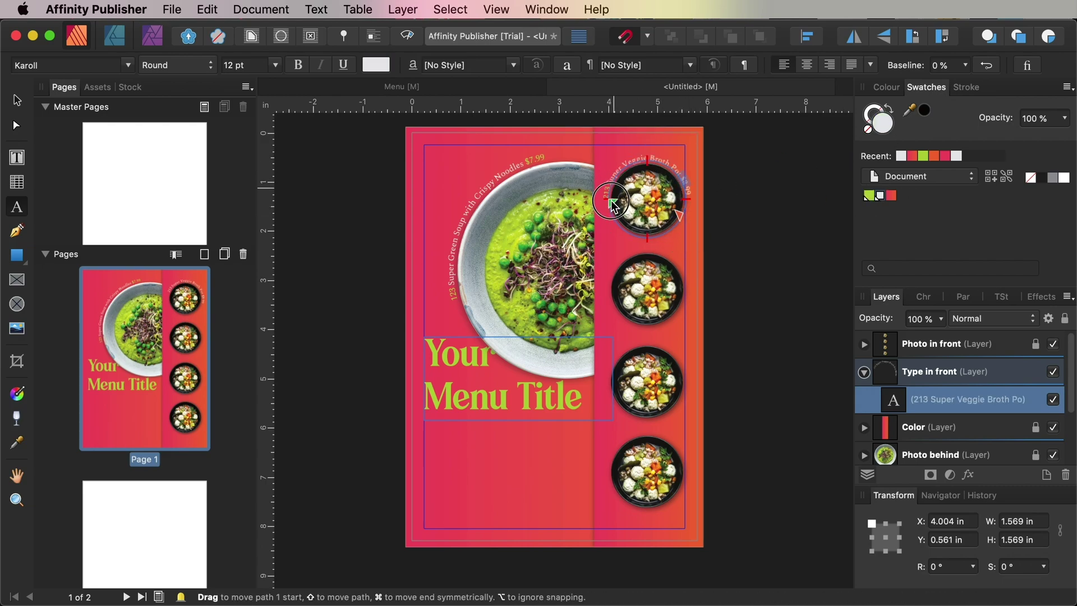
key(v)
click(799, 207)
Set the whole Super Veggie Broth path text to 10 pt.
click(680, 180)
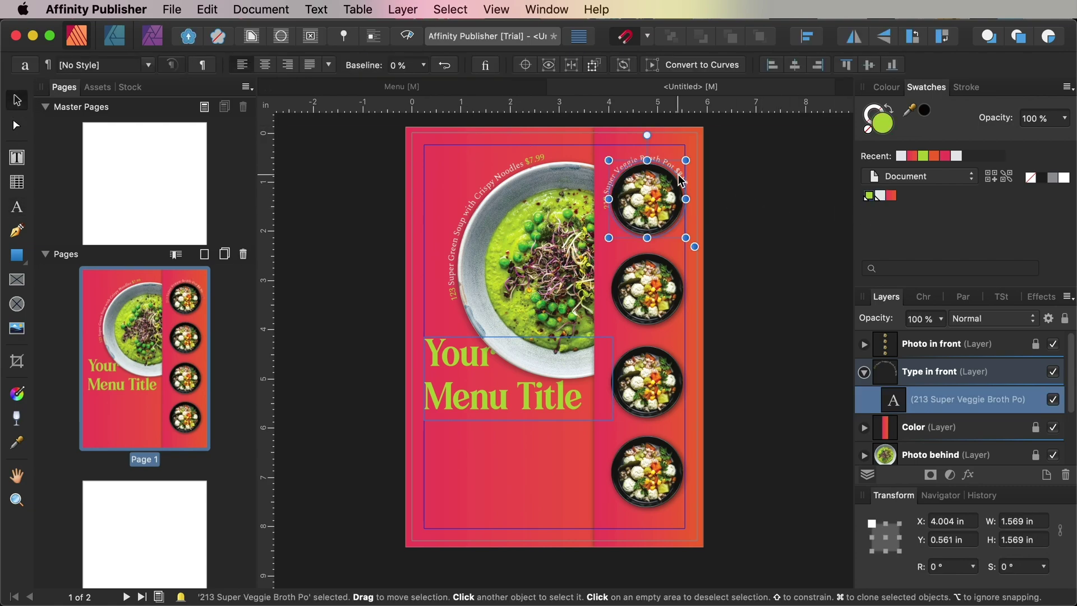
double_click(678, 179)
drag(687, 185, 604, 205)
click(923, 297)
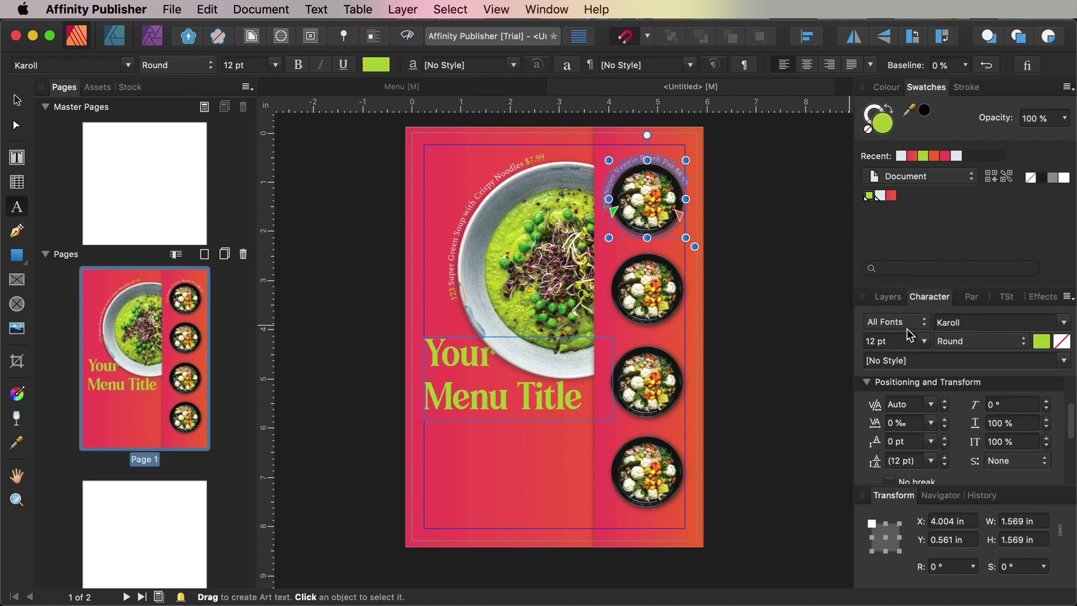
click(882, 341)
text(10)
key(Return)
key(Escape)
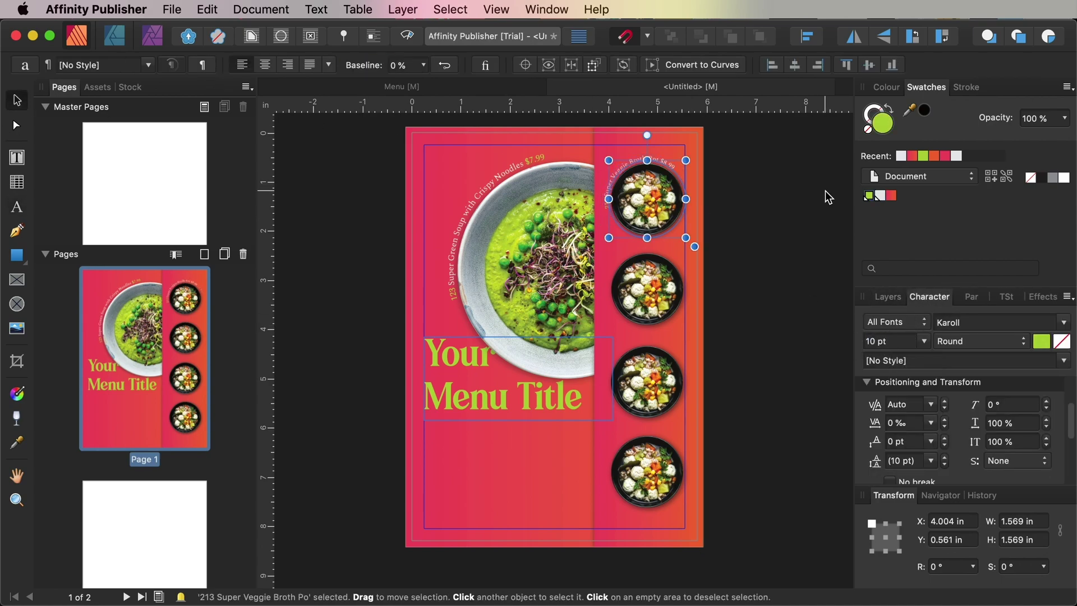
Copy the curved dish label to the second small photo and rotate it clockwise around the bowl.
drag(669, 169, 669, 260)
drag(694, 336, 710, 304)
click(732, 297)
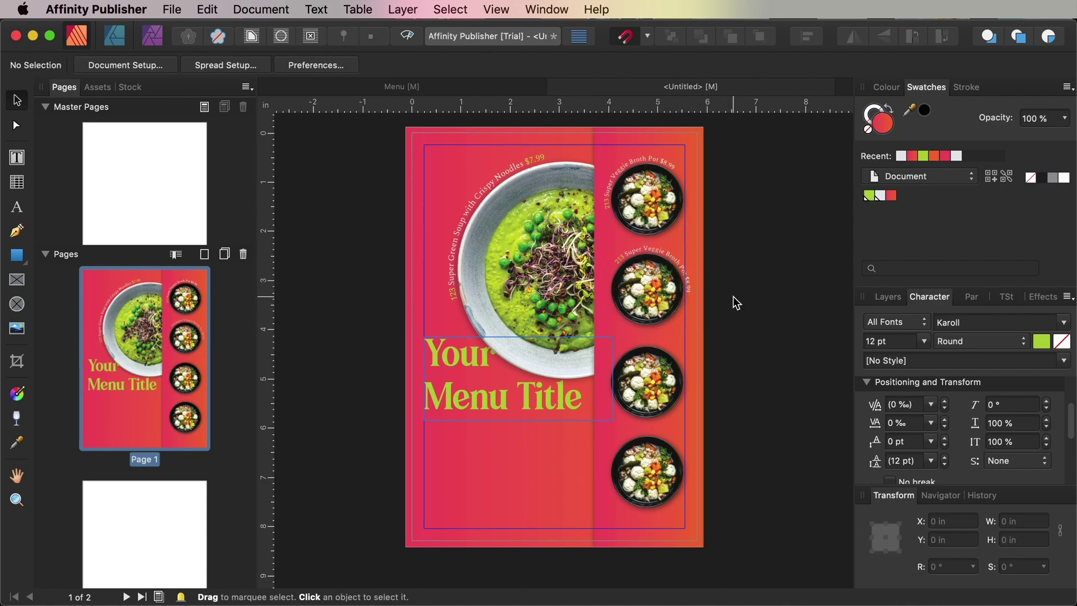
Copy the first curved dish label onto the third and fourth small photos.
drag(659, 231, 658, 426)
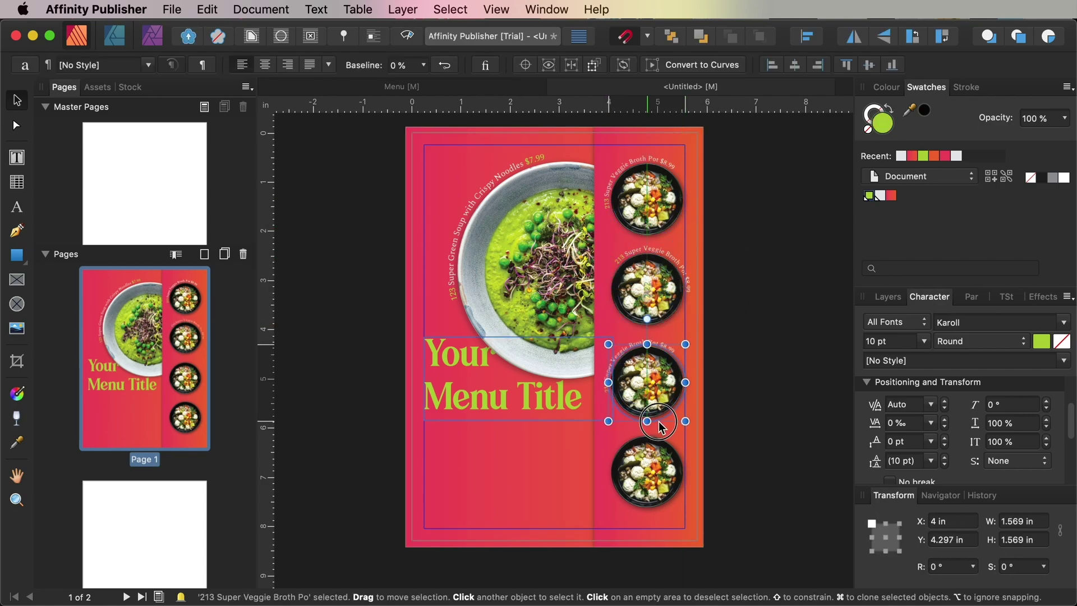
drag(674, 227, 674, 500)
click(740, 405)
Rotate the curved labels on the fourth and third photos so each starts at a different angle.
click(668, 434)
drag(696, 428, 726, 457)
click(671, 349)
drag(691, 339, 751, 351)
click(760, 352)
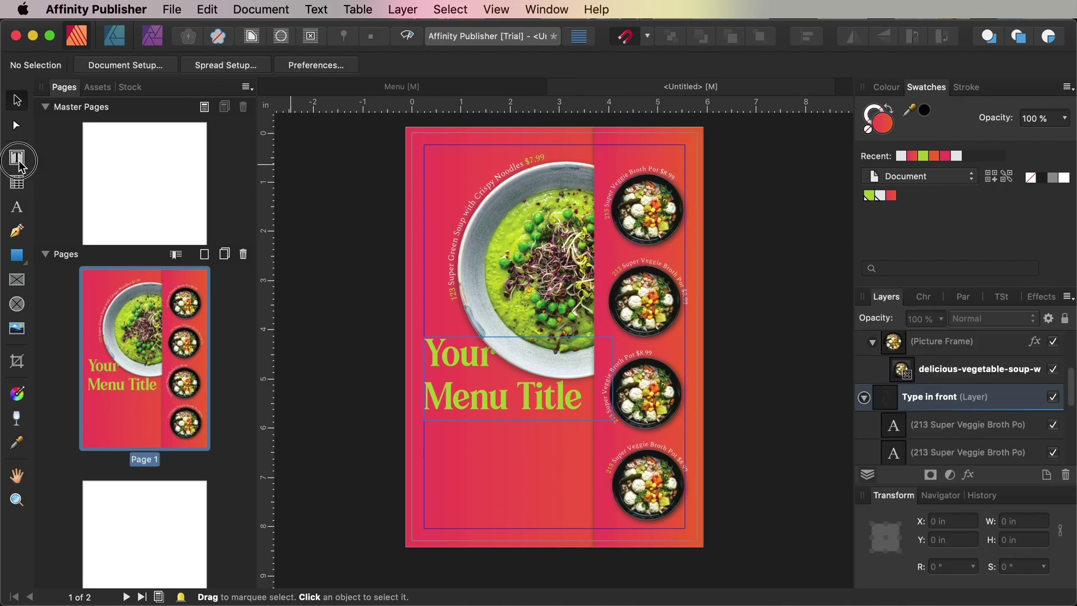
Draw a text frame about 1.62 × 1.10 in at the strip's top margin and enter "Mains" at 14 pt.
click(17, 159)
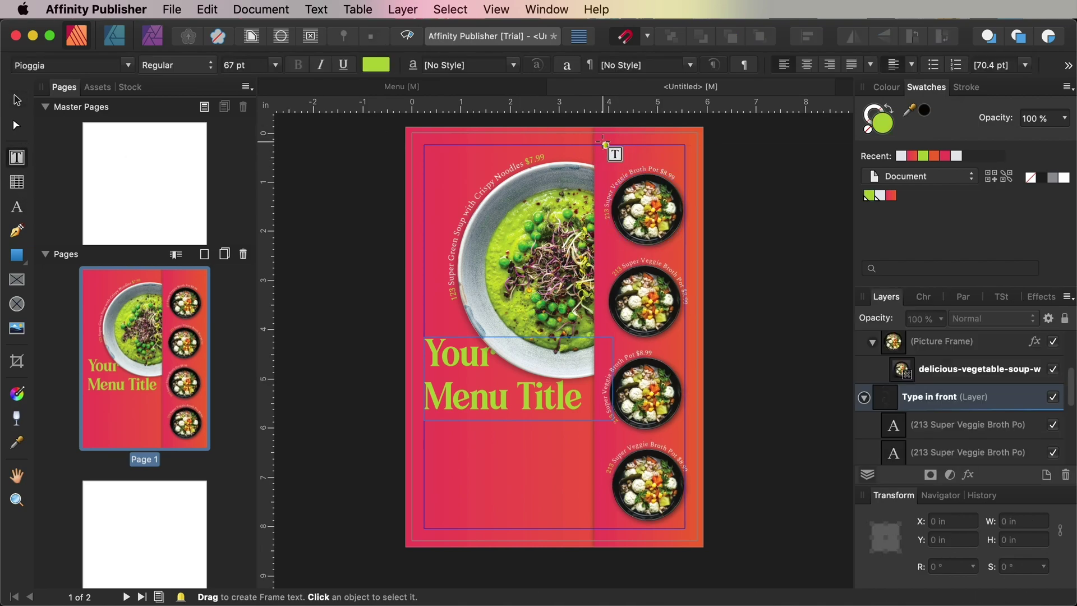
drag(605, 143, 645, 198)
click(917, 297)
text(1)
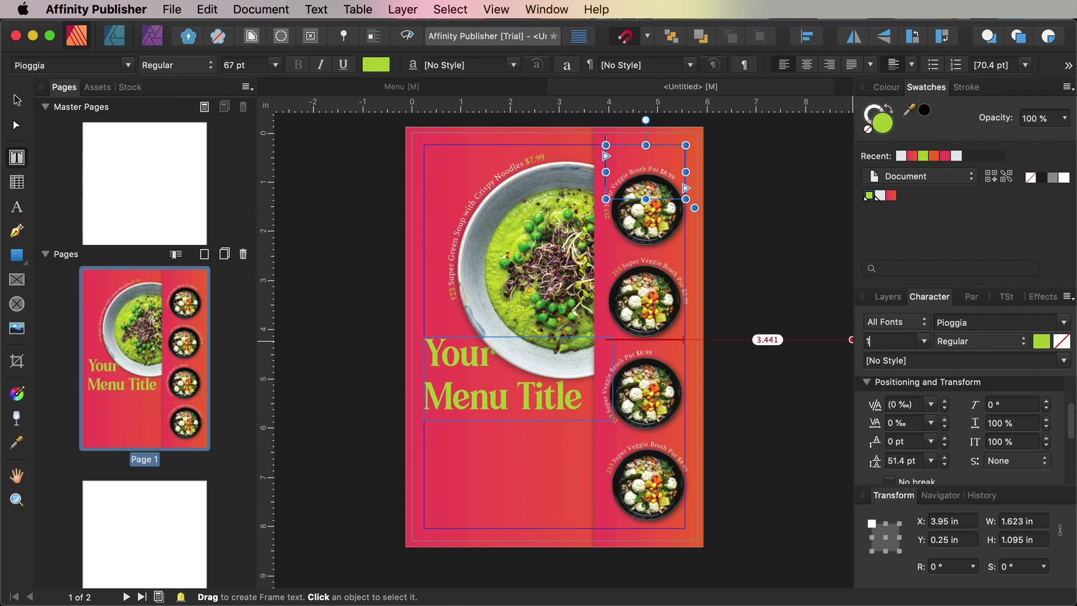
text(4)
key(Return)
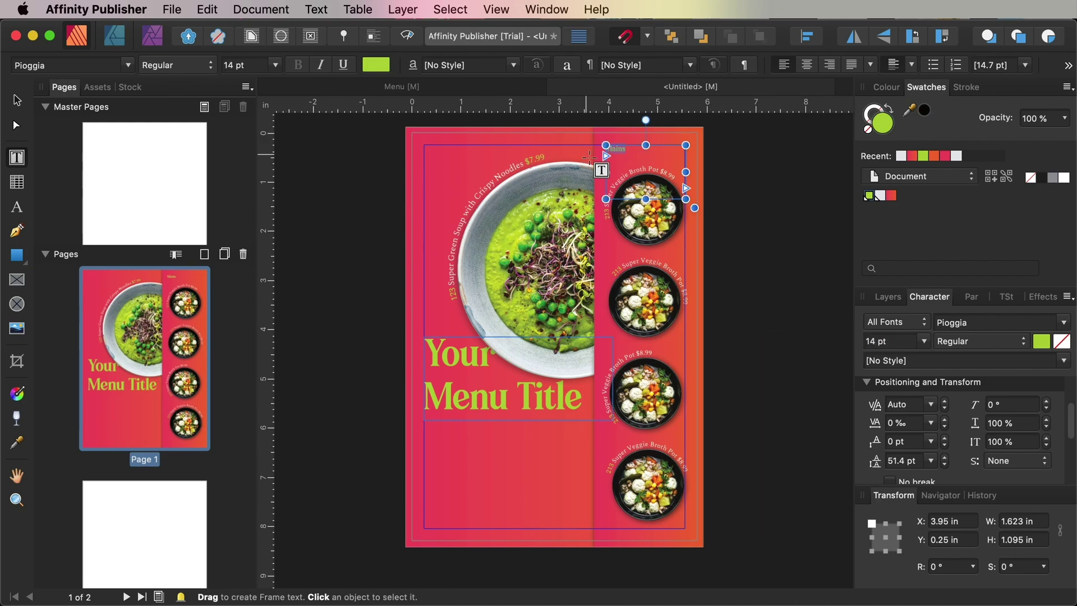
Set the "Mains" heading to 23 pt and centre-align it.
click(897, 342)
text(23)
key(Return)
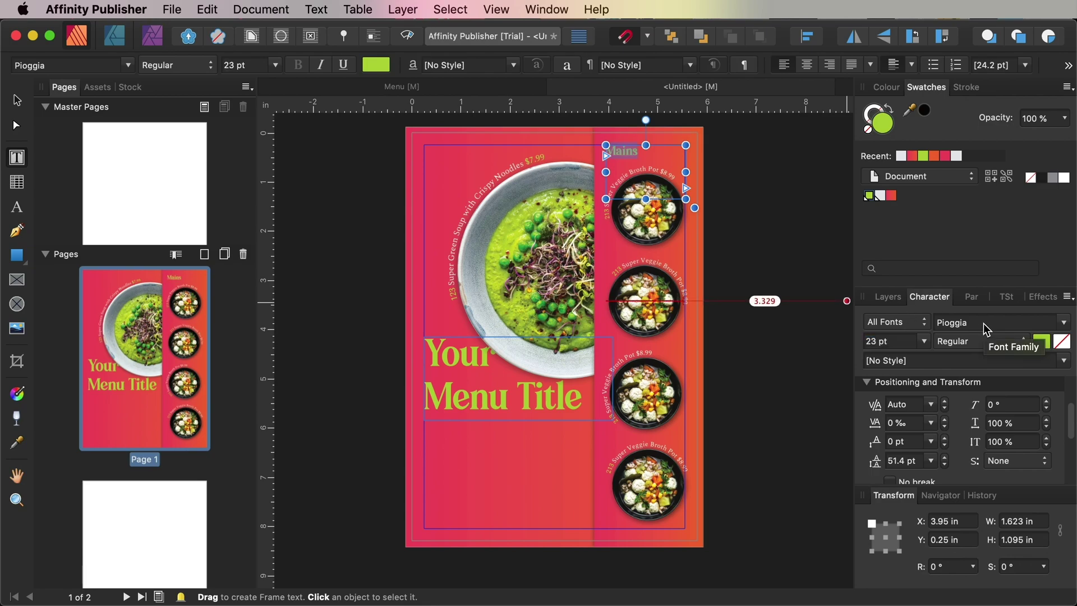
click(974, 297)
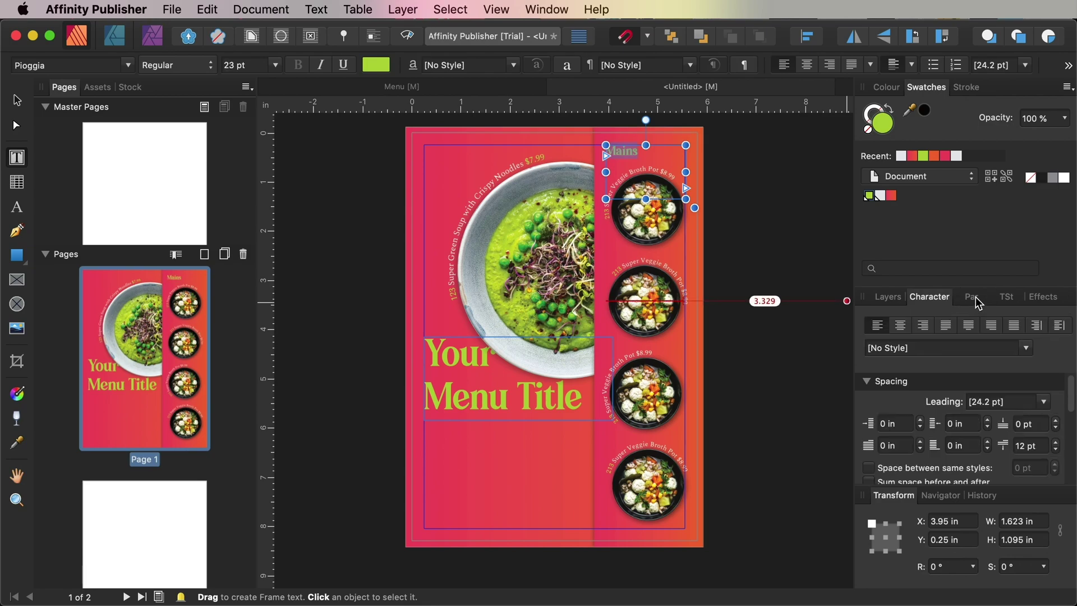
click(899, 325)
Shorten the "Mains" text frame to one line and widen it on both sides to span the strip.
drag(646, 199, 594, 160)
click(13, 98)
drag(686, 160, 697, 160)
click(744, 180)
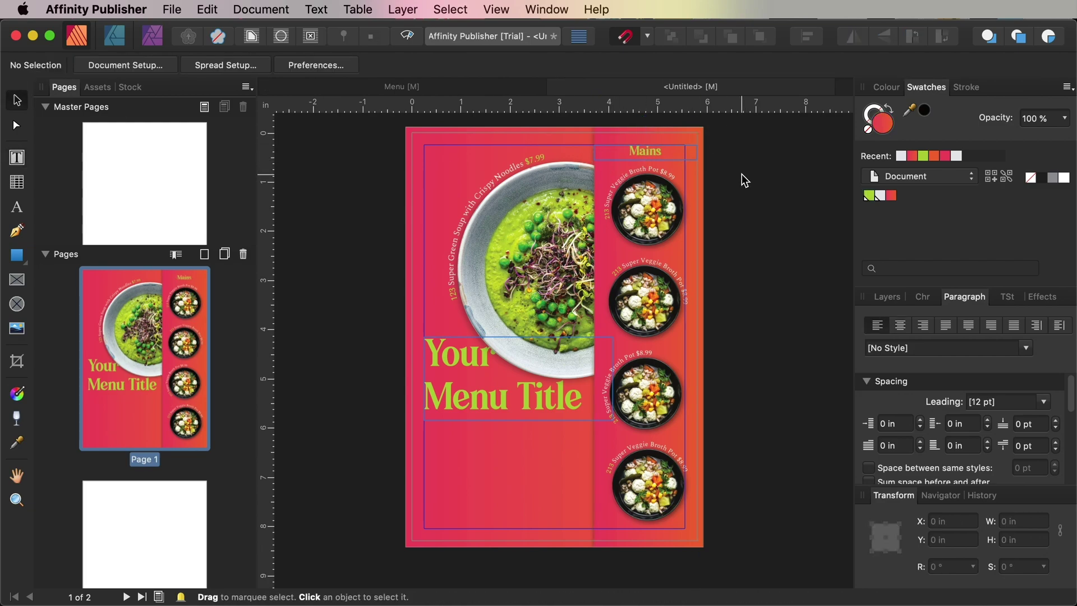
Collapse the expanded layers and lock Photo in front, keeping Type in front as the active layer.
click(886, 296)
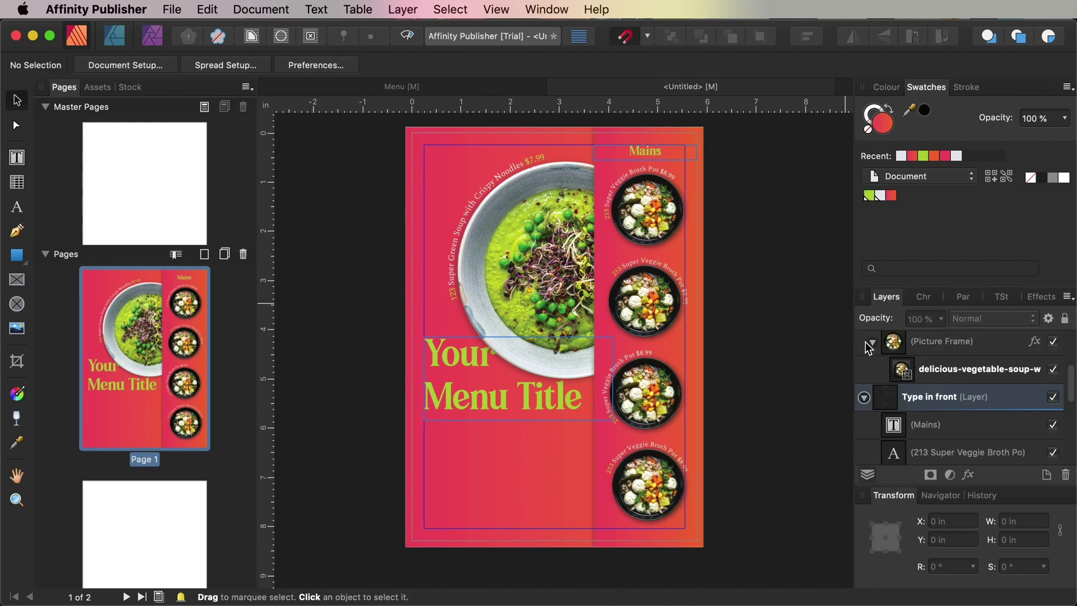
click(871, 342)
click(865, 370)
scroll(914, 371, up, 2)
click(864, 345)
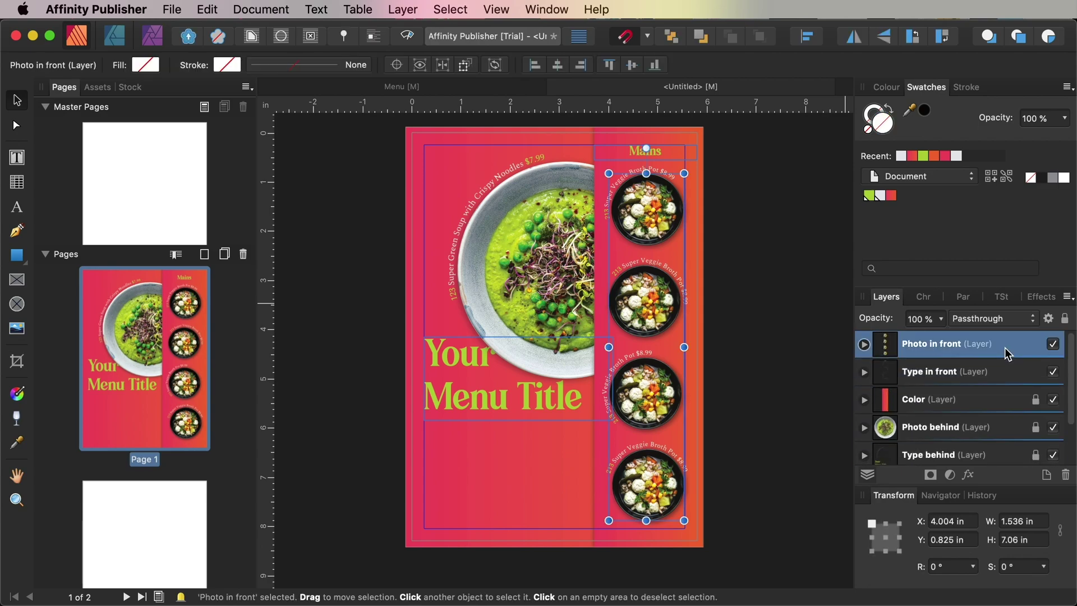
click(1020, 379)
click(295, 407)
Draw a text frame about 3.23 × 1.77 in below the menu title and set its type size to 16 pt.
key(t)
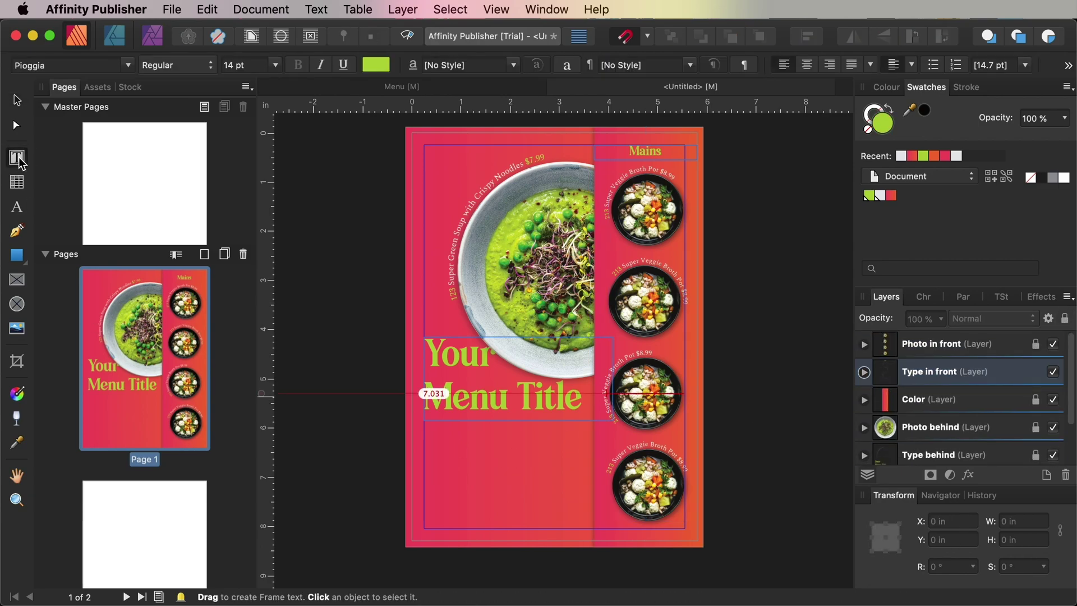
drag(425, 431, 583, 515)
click(923, 296)
click(878, 340)
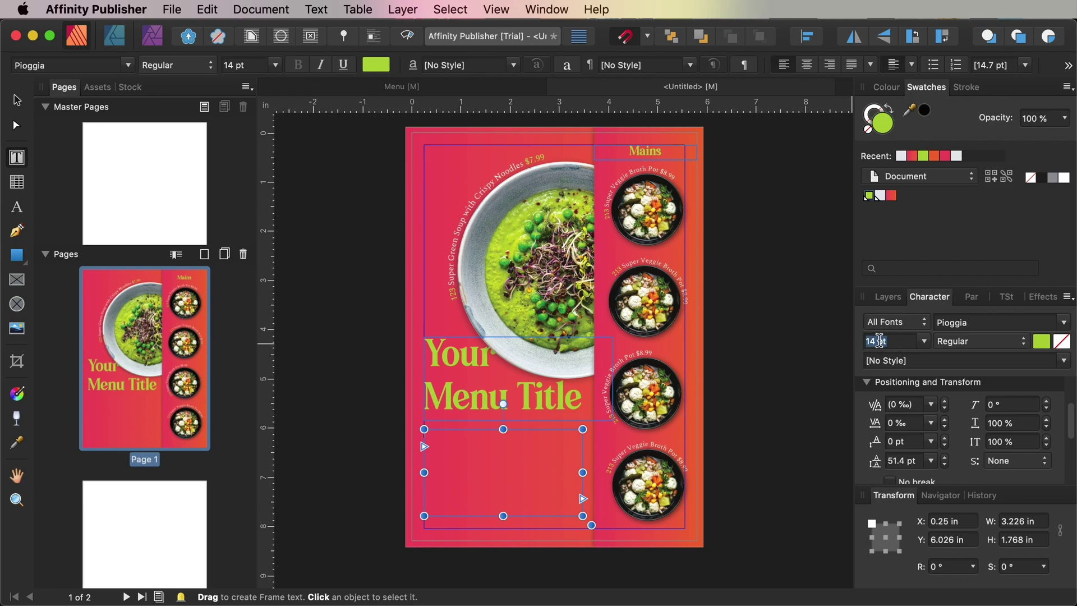
text(16)
key(Return)
Enter "Available for delivery and take away", a call line with the phone number, and "Veghaven.com", extending the frame to about 2.4 in tall.
text(Available for del)
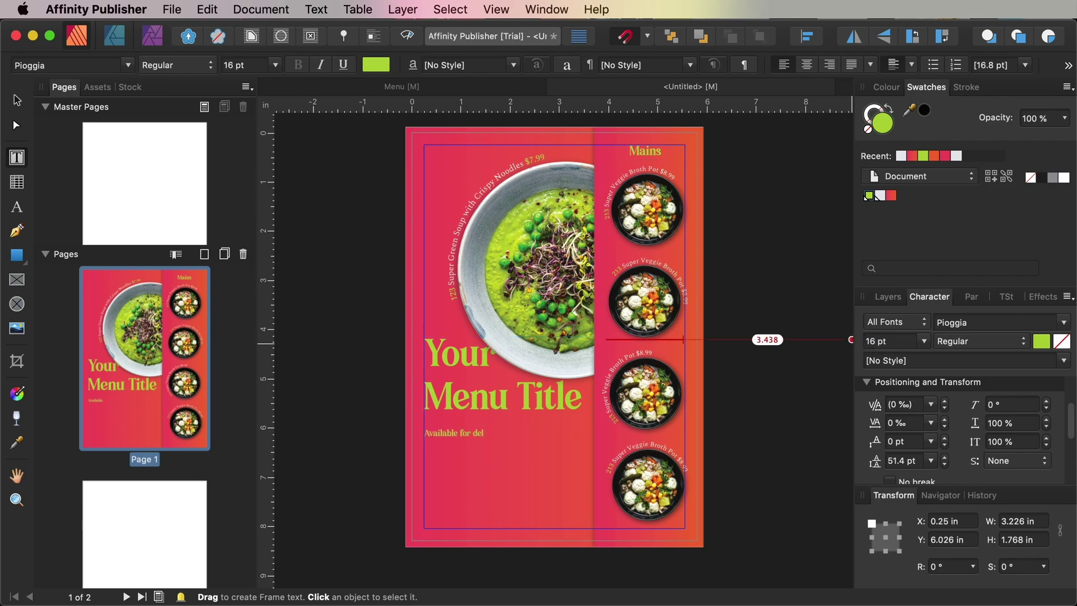
text(way)
key(Return)
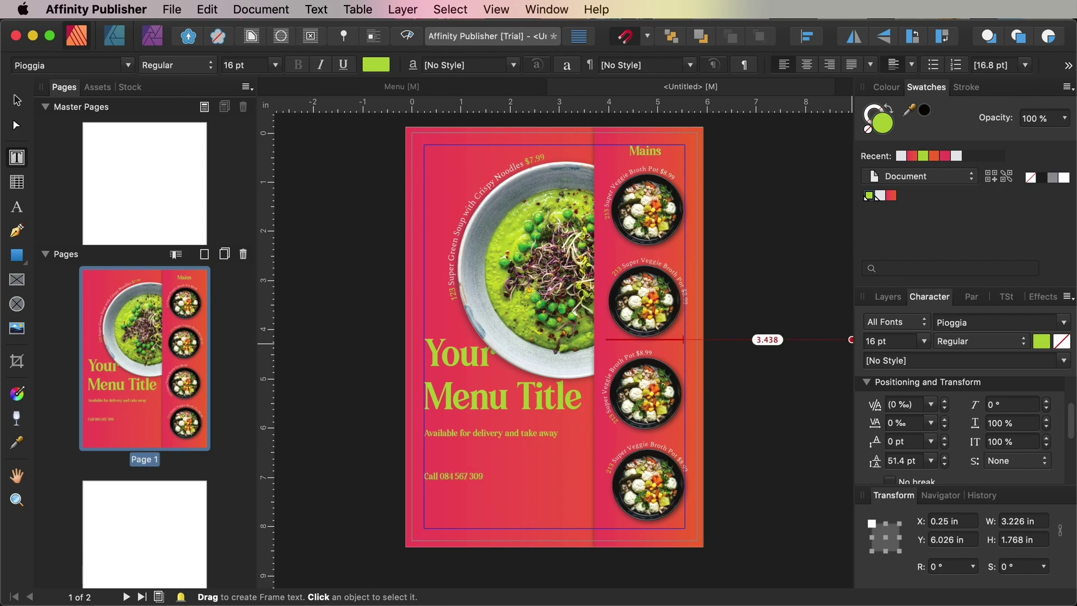
drag(503, 515, 405, 435)
Set the three contact lines to 24 pt and reduce their leading override to 20 pt.
click(873, 341)
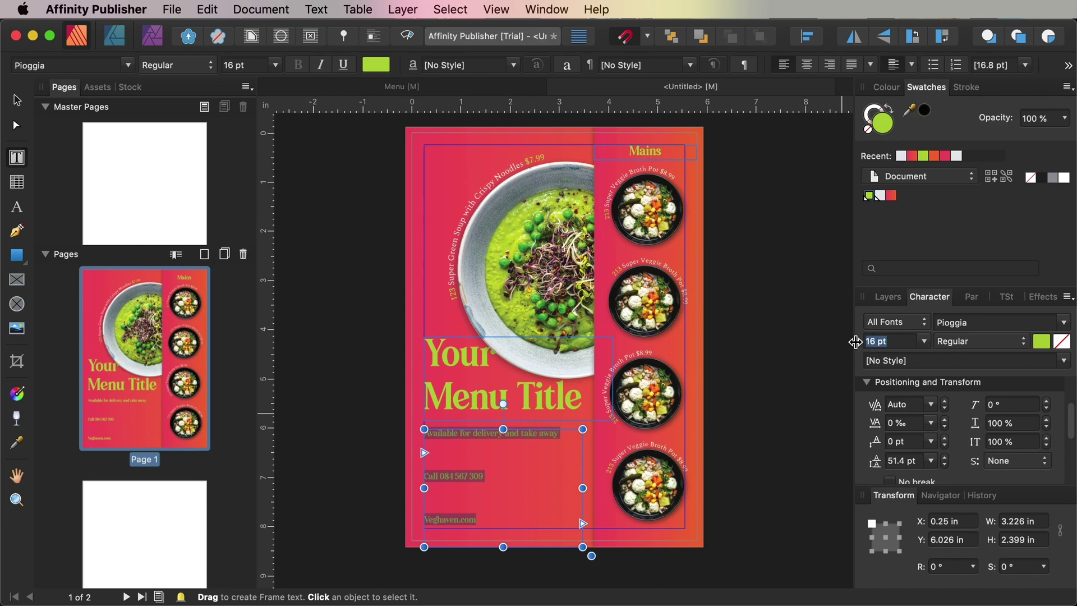
text(24)
key(Return)
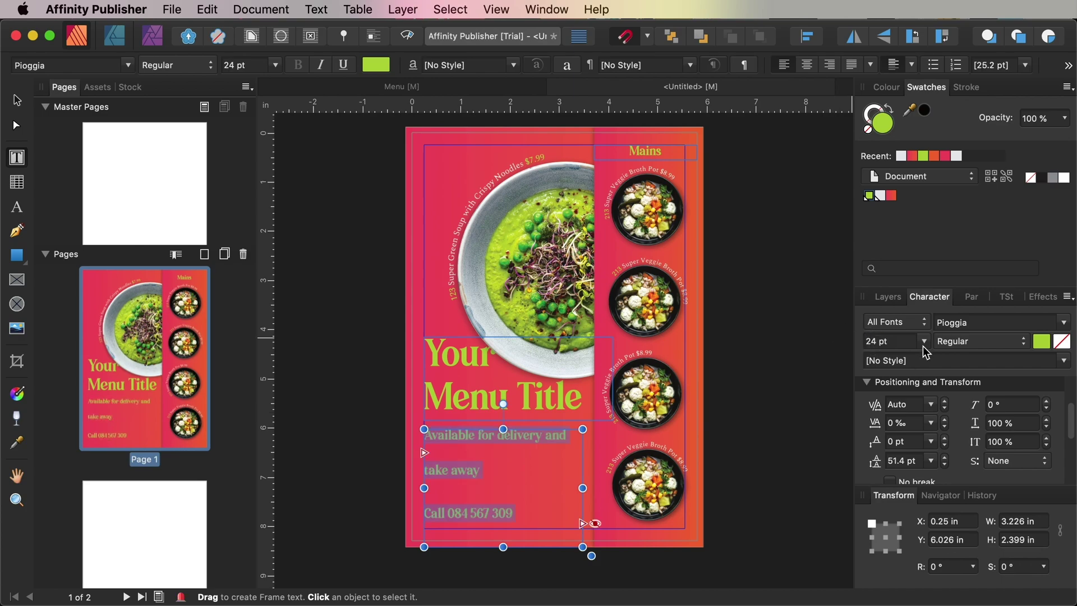
click(945, 465)
click(944, 465)
click(944, 465)
click(545, 435)
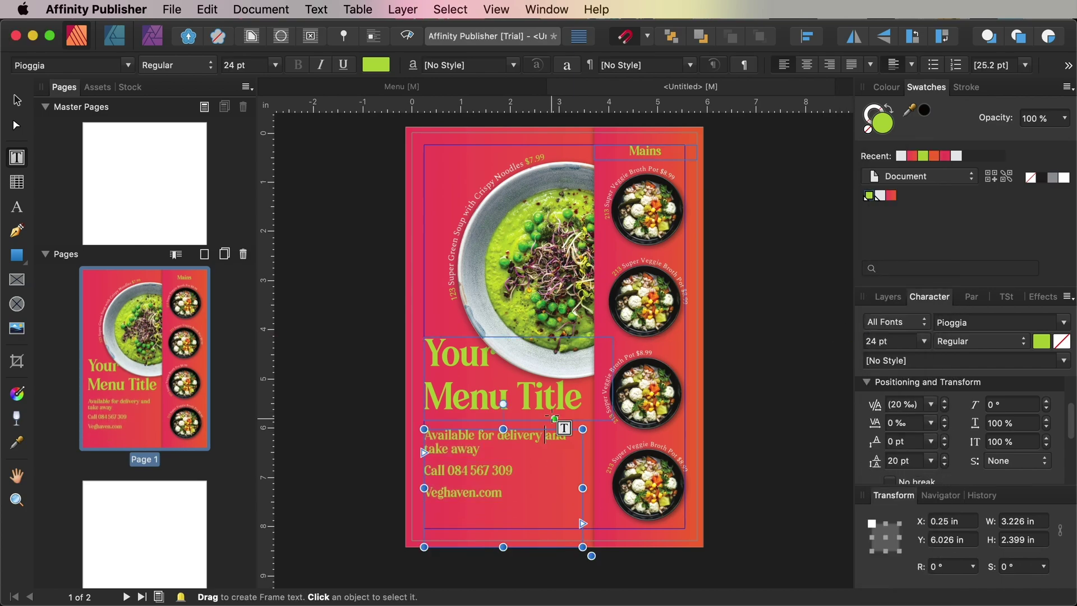
Widen the contact text frame to about 3.7 in and set the "Available for delivery and take away" line to 18 pt.
drag(583, 488, 605, 488)
triple_click(561, 435)
click(874, 340)
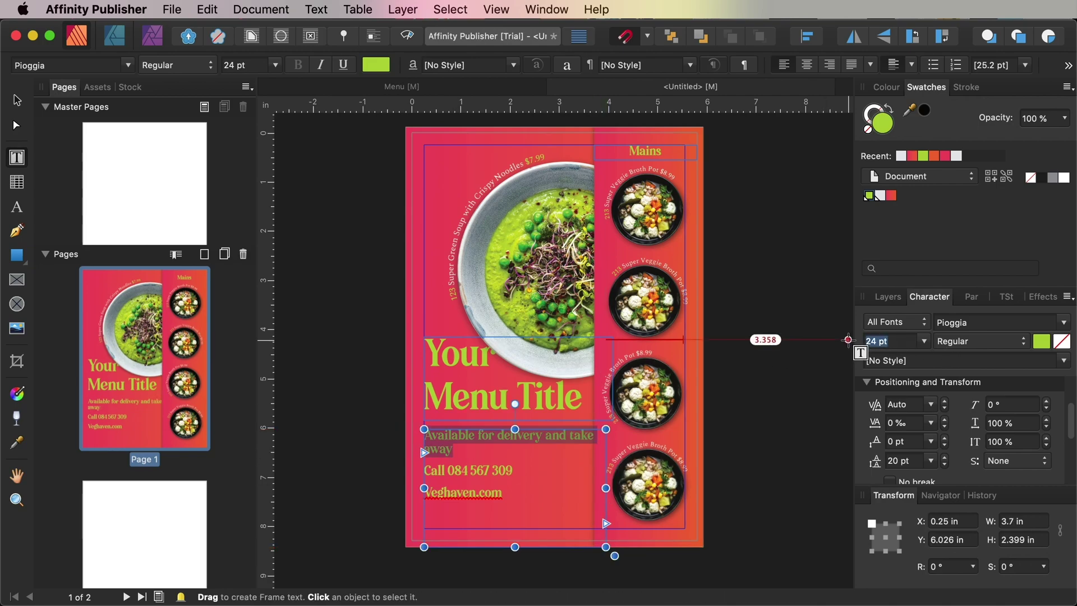
text(20)
key(Return)
text(18)
key(Return)
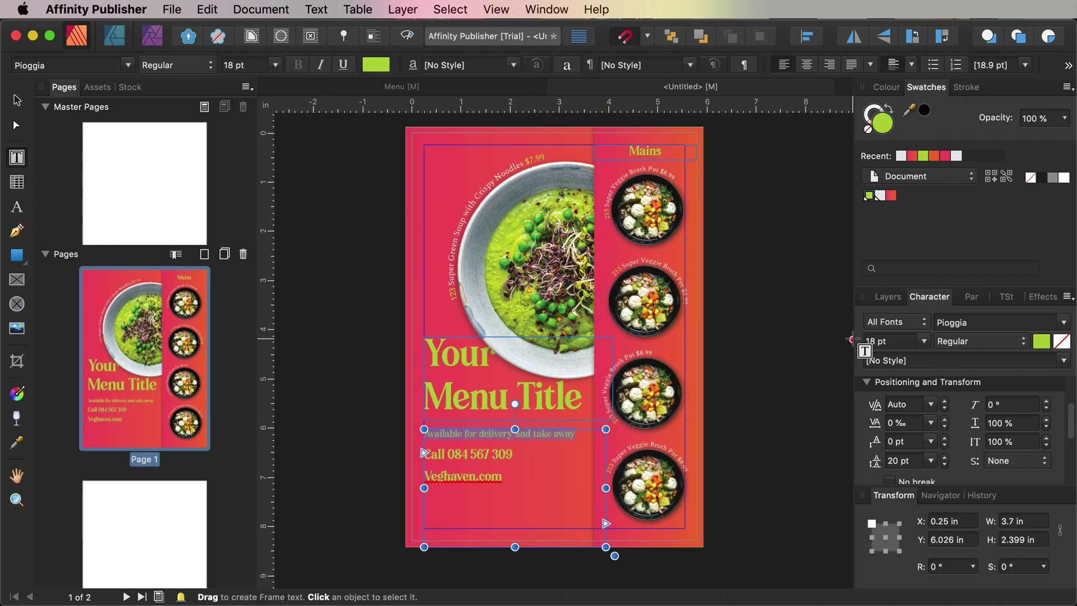
Colour the word "Call" off-white and reduce the "Veghaven.com" line's leading override to 11 pt.
drag(446, 454, 415, 450)
click(879, 195)
click(492, 477)
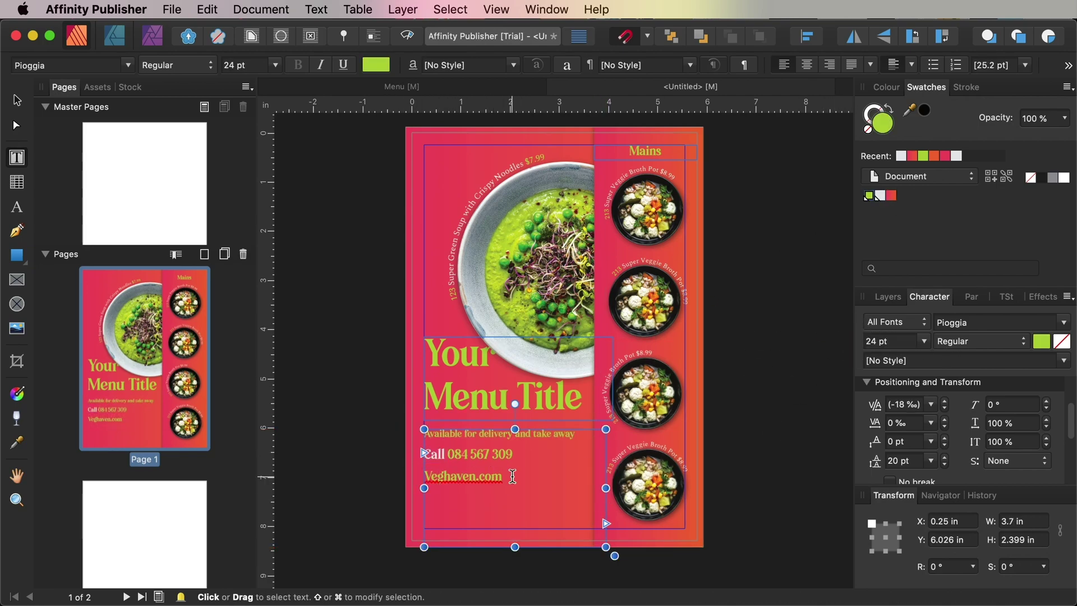
drag(506, 478, 422, 476)
click(944, 464)
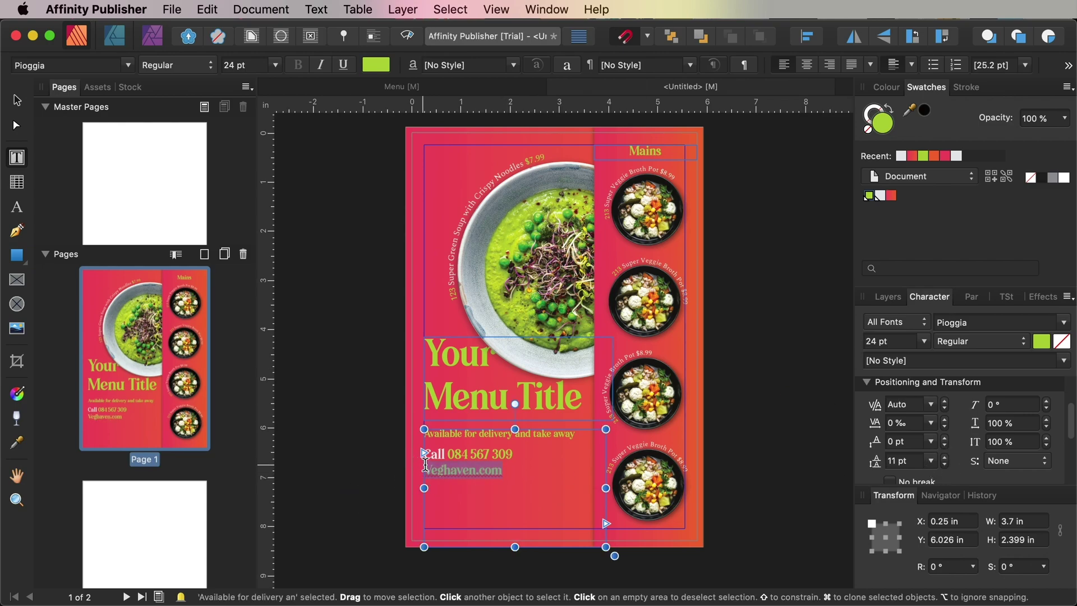
Change all the contact text to the Karoll Round font and apply all caps.
drag(425, 434, 483, 455)
key(super+a)
click(998, 322)
text(karoll)
click(999, 349)
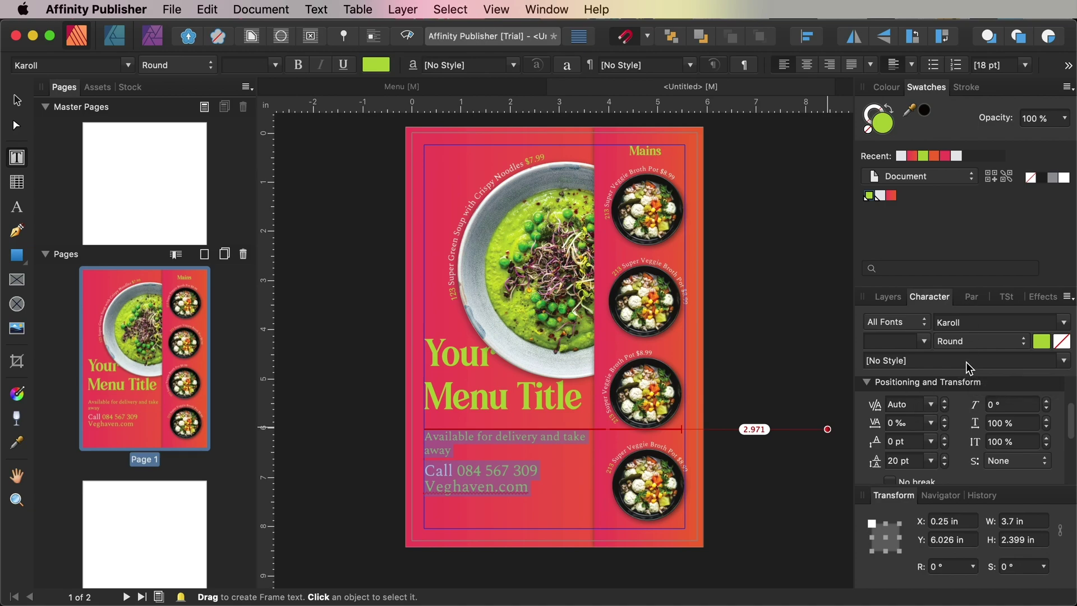
click(971, 297)
click(915, 297)
scroll(1011, 422, down, 5)
click(1014, 416)
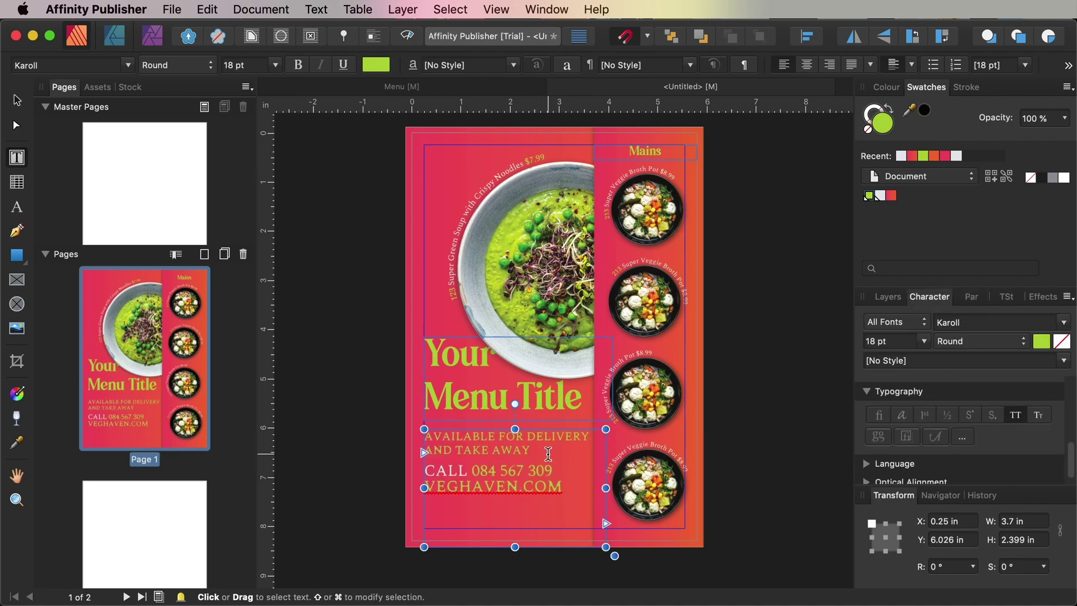
Set the delivery line to 17 pt and remove all caps from "Call" and "Veghaven.com".
triple_click(458, 437)
double_click(449, 470)
click(1014, 415)
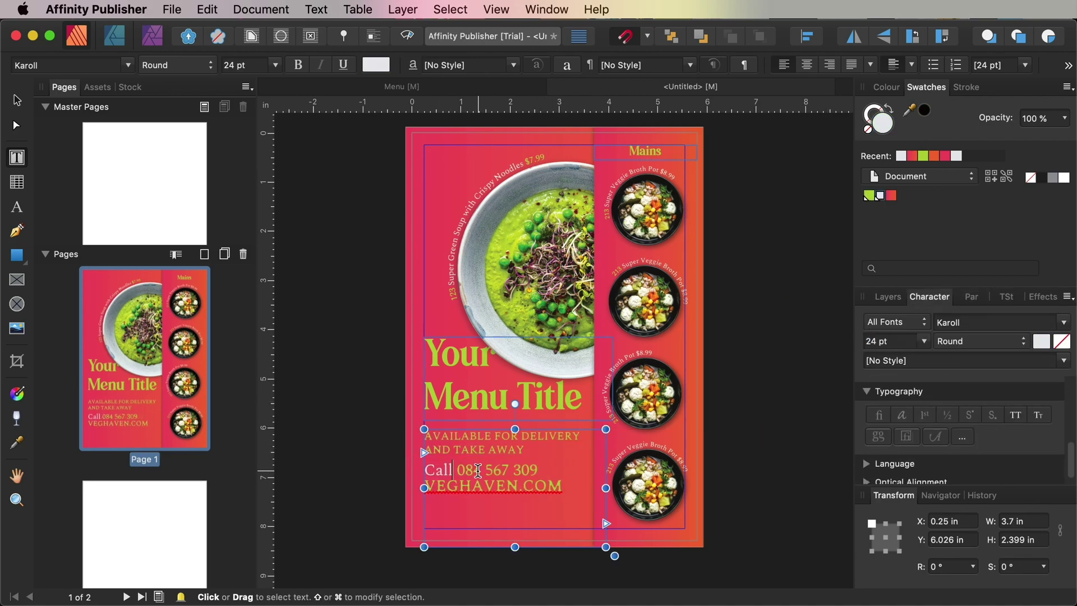
double_click(452, 483)
click(1014, 415)
click(434, 485)
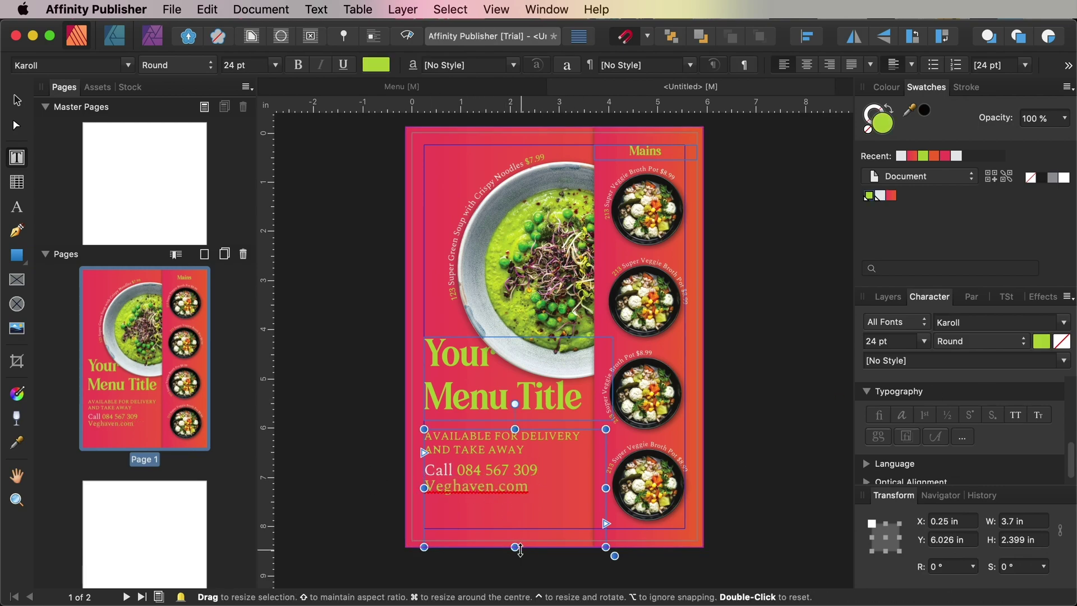
Colour the delivery line off-white, and shorten and lower the contact text frame so it sits on the bottom margin.
drag(515, 547, 515, 503)
triple_click(459, 431)
drag(459, 430, 459, 455)
click(17, 100)
click(348, 318)
Draw a text frame about 1.85 × 0.61 in at the cover's top-left margin and enter "Veghaven" in Pioggia Regular, 15 pt.
click(887, 297)
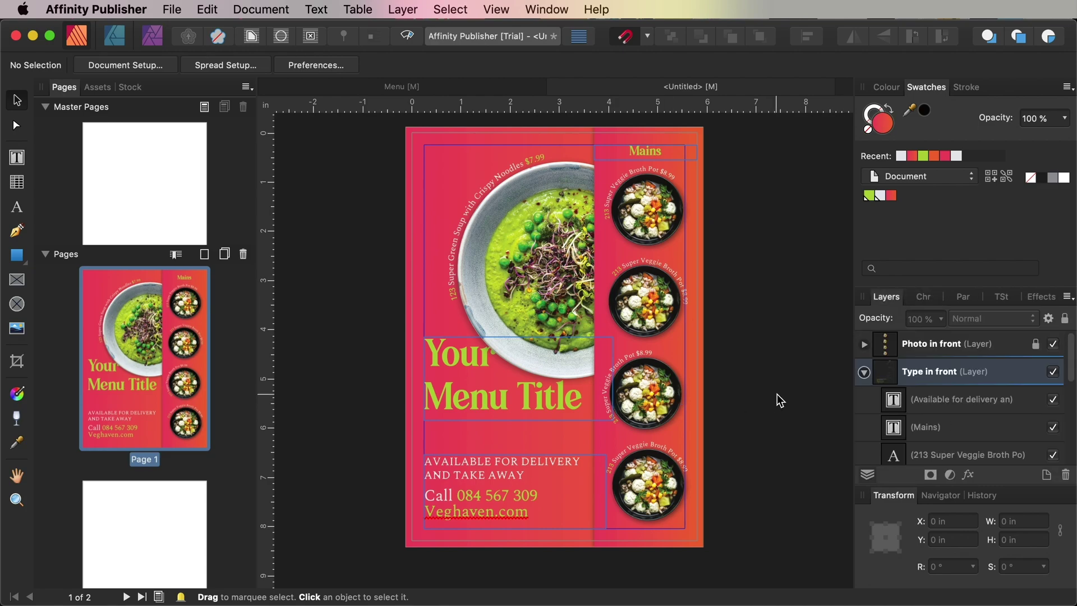
click(17, 157)
drag(424, 145, 514, 175)
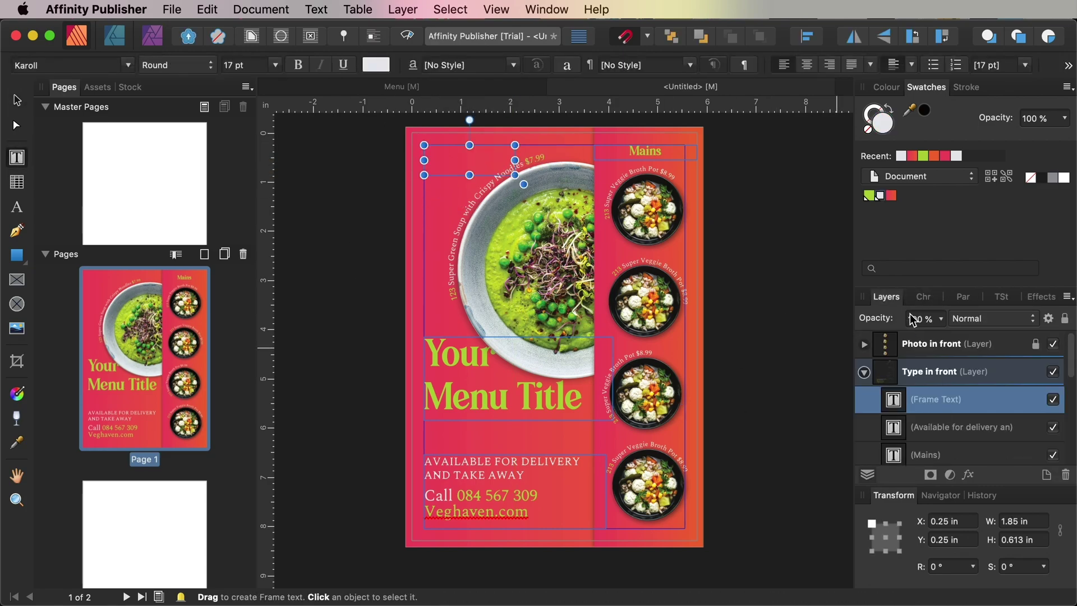
click(922, 297)
click(1063, 323)
text(Pioggia)
click(940, 343)
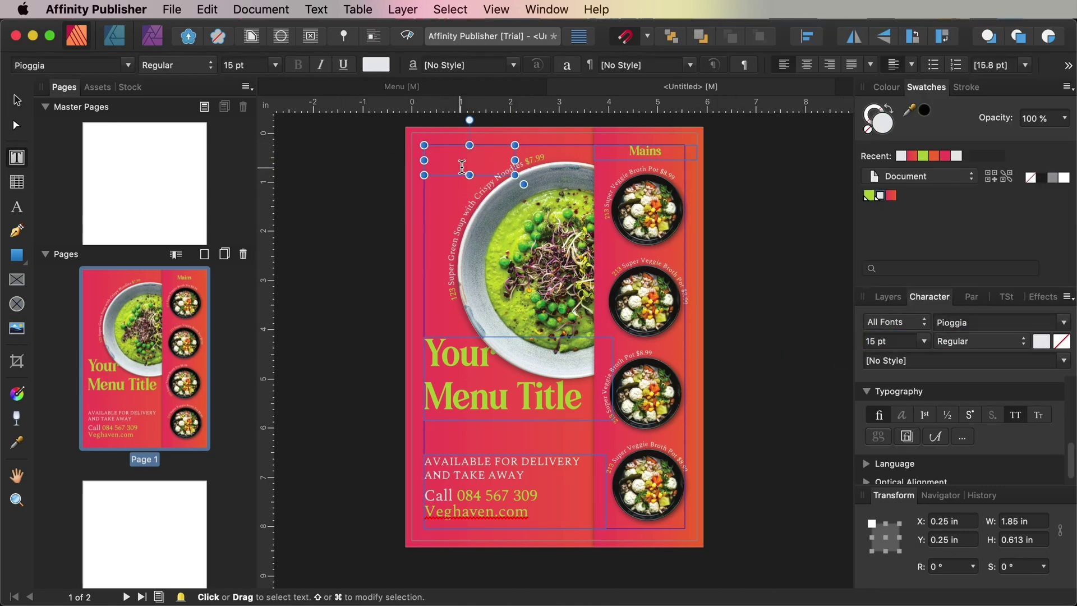
text(Veghaven)
Make the "Veghaven" brand name lime green at 35 pt and nudge its frame slightly up and left.
key(super+a)
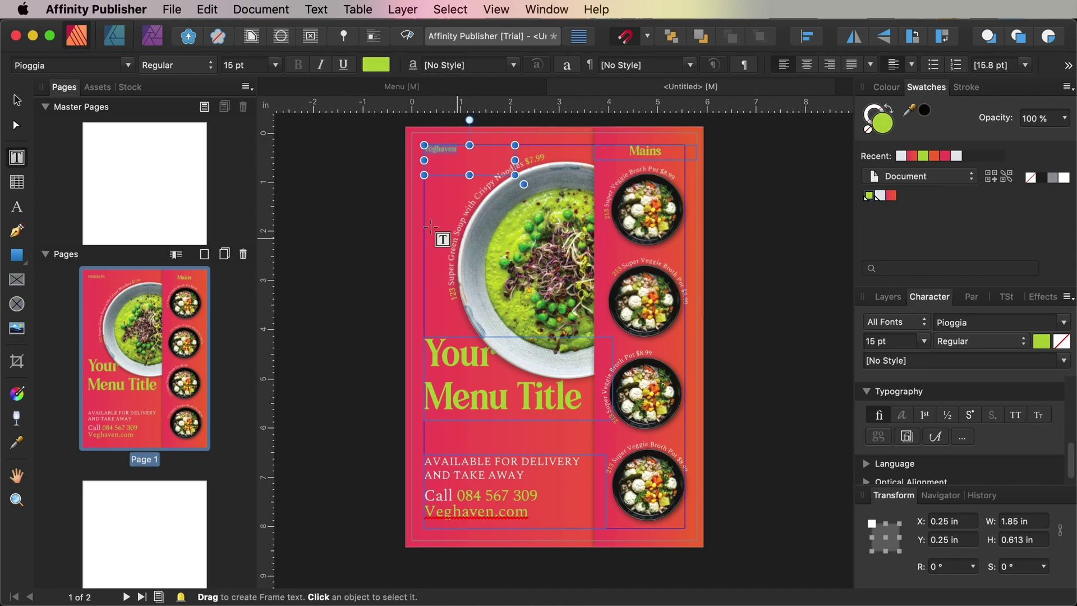
drag(889, 341, 846, 338)
text(25)
key(Return)
text(28)
key(Return)
text(35)
key(Return)
key(Escape)
drag(484, 158, 476, 156)
click(346, 144)
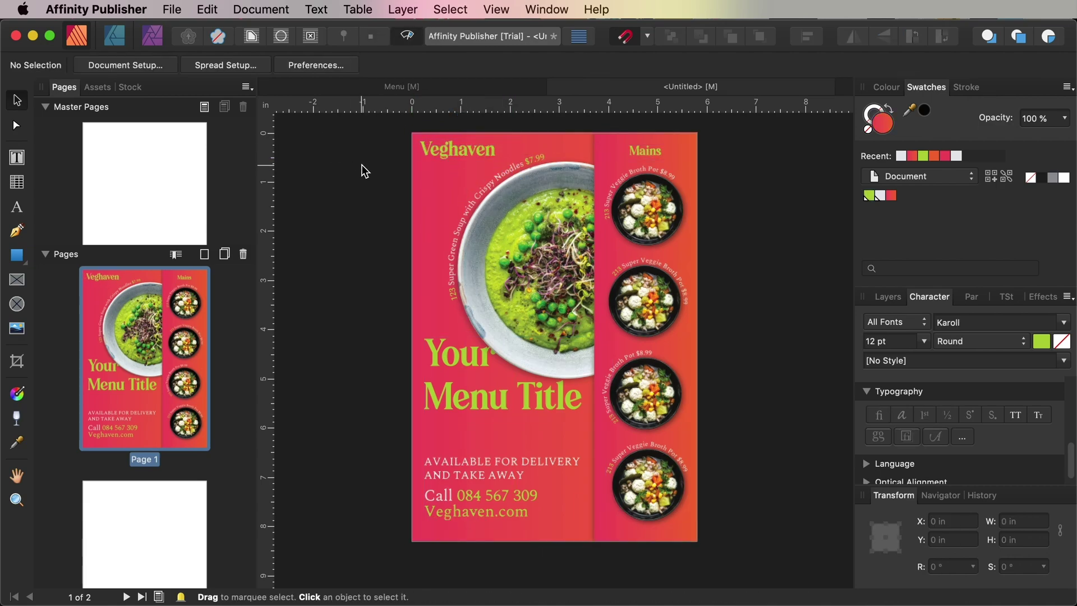
Lock the Type in front layer and unlock the Background layer on page 1.
scroll(336, 180, right, 1)
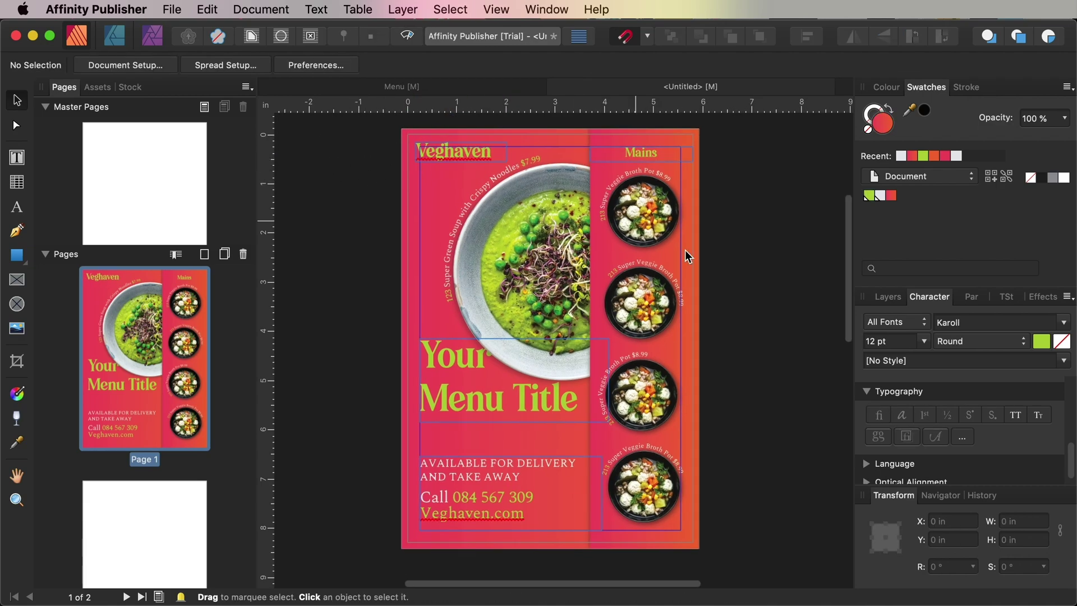
click(894, 296)
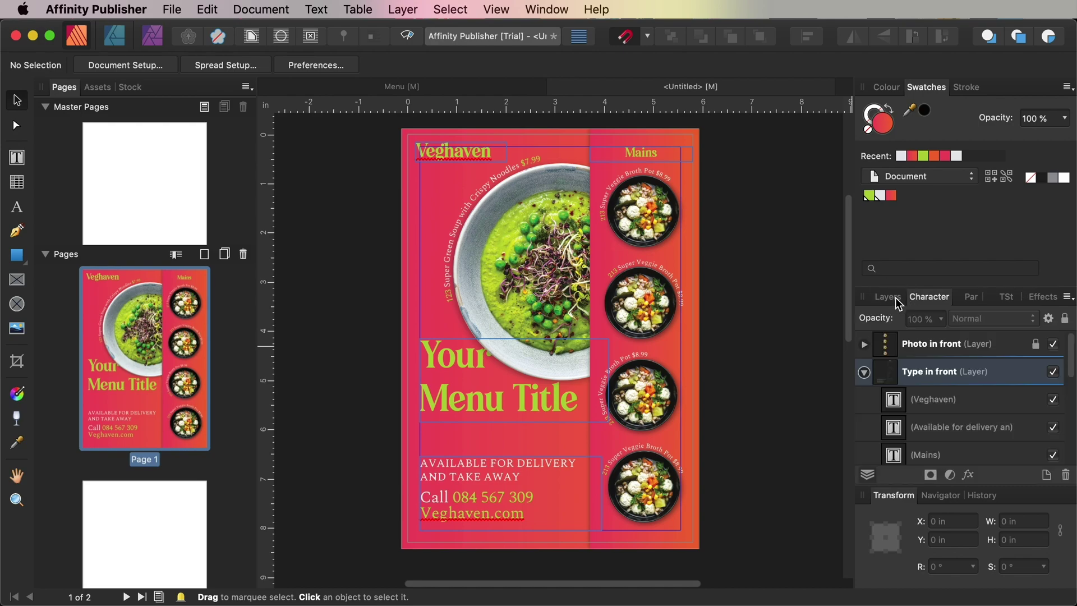
click(864, 373)
click(1029, 378)
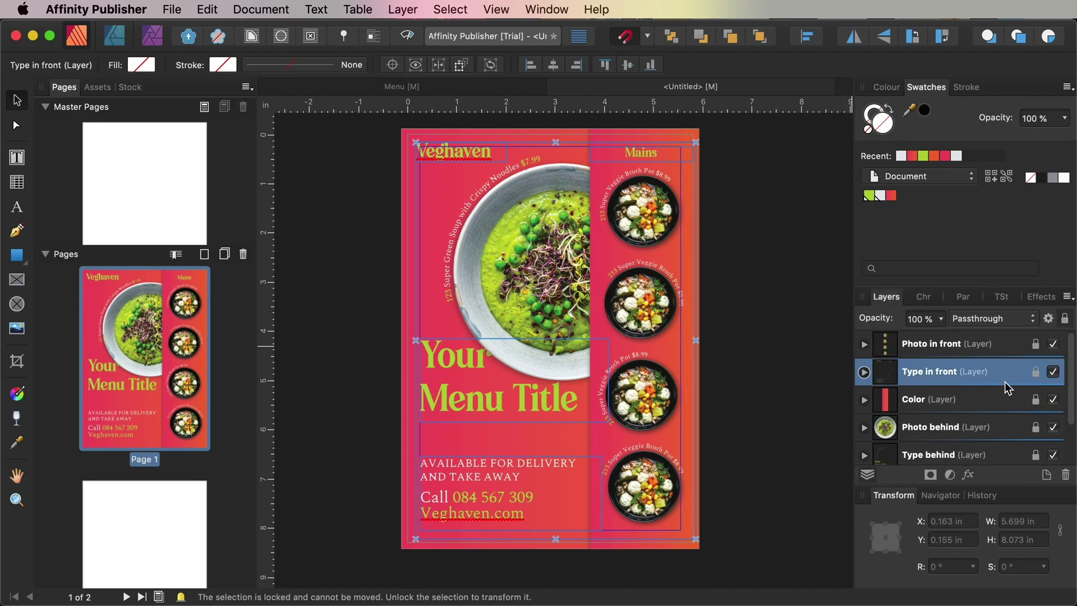
scroll(897, 404, down, 2)
click(948, 432)
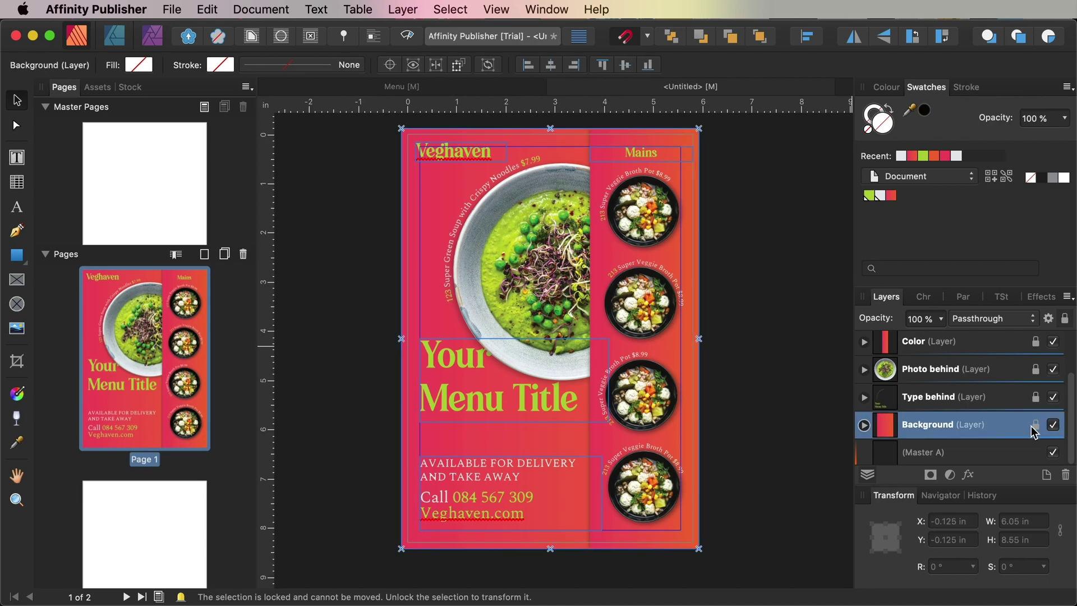
click(1035, 425)
Copy page 1's full-page gradient rectangle and paste it into the Background layer of page 2.
click(348, 147)
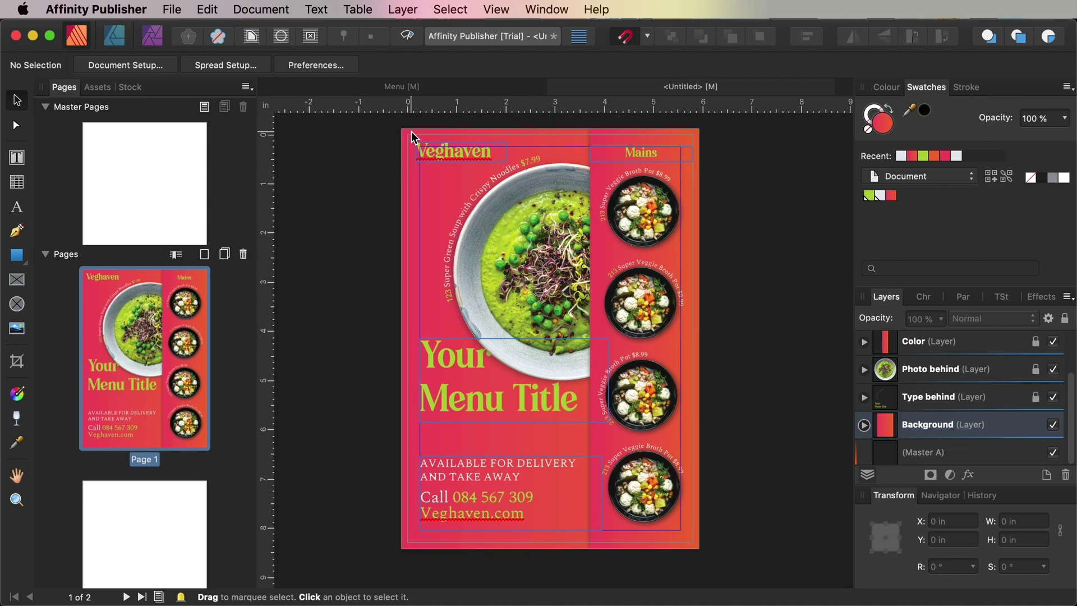
click(409, 137)
click(207, 9)
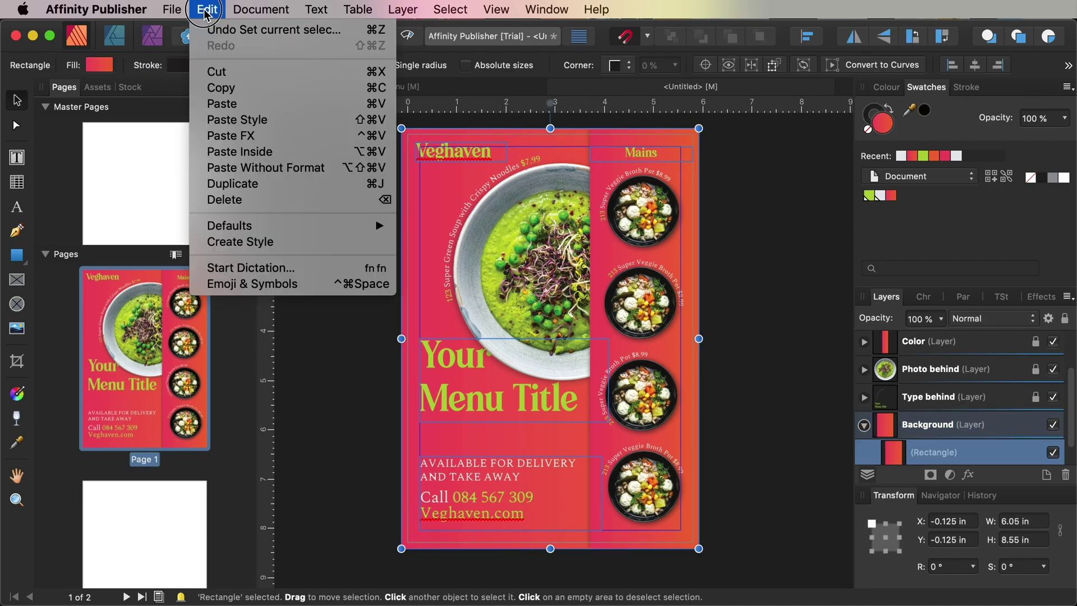
click(219, 86)
click(178, 560)
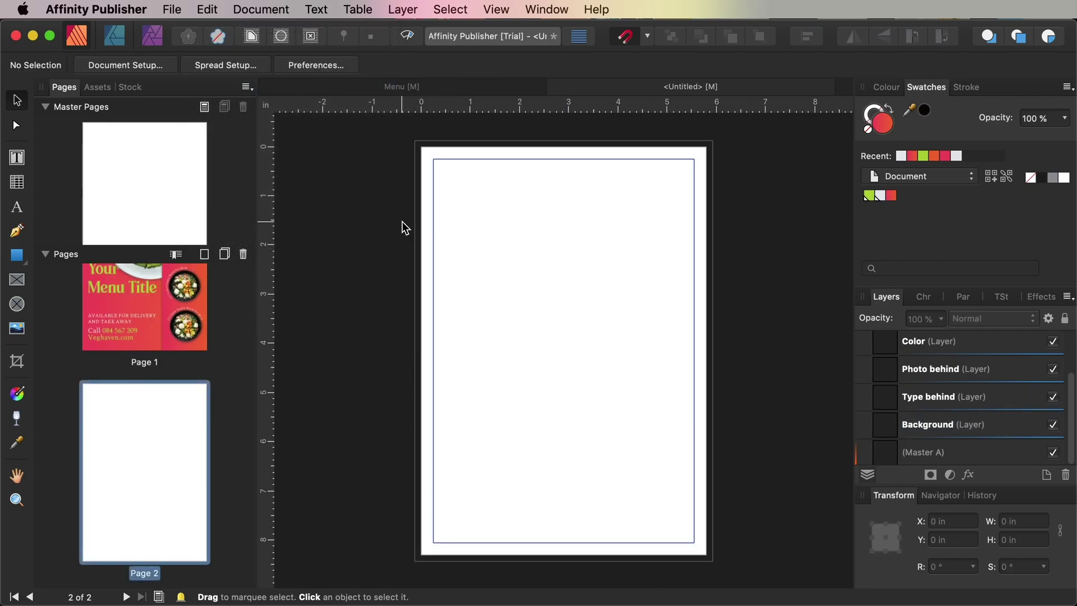
click(202, 13)
click(953, 424)
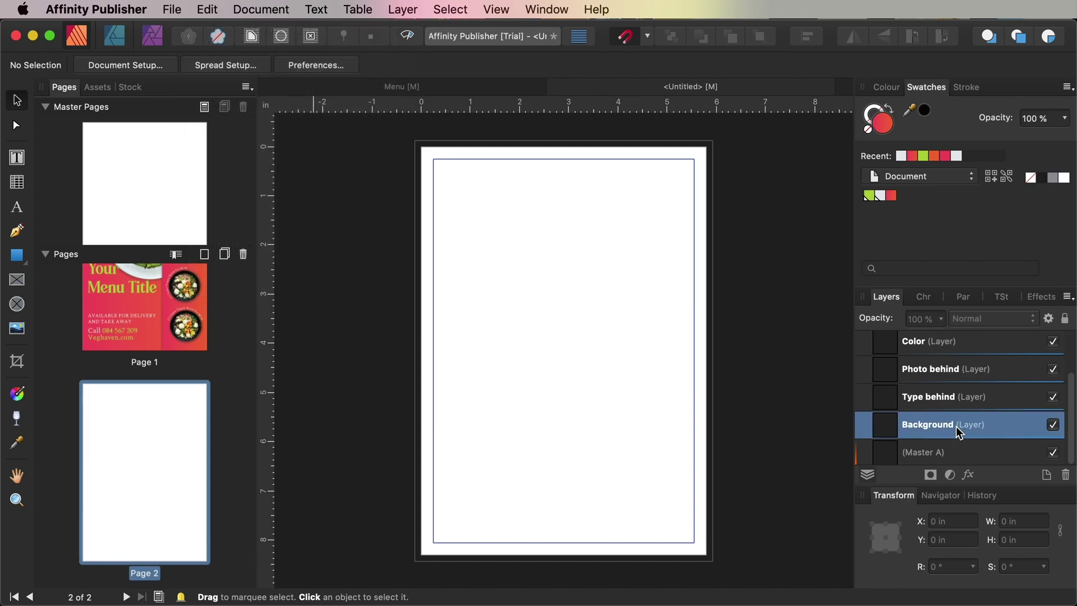
click(207, 9)
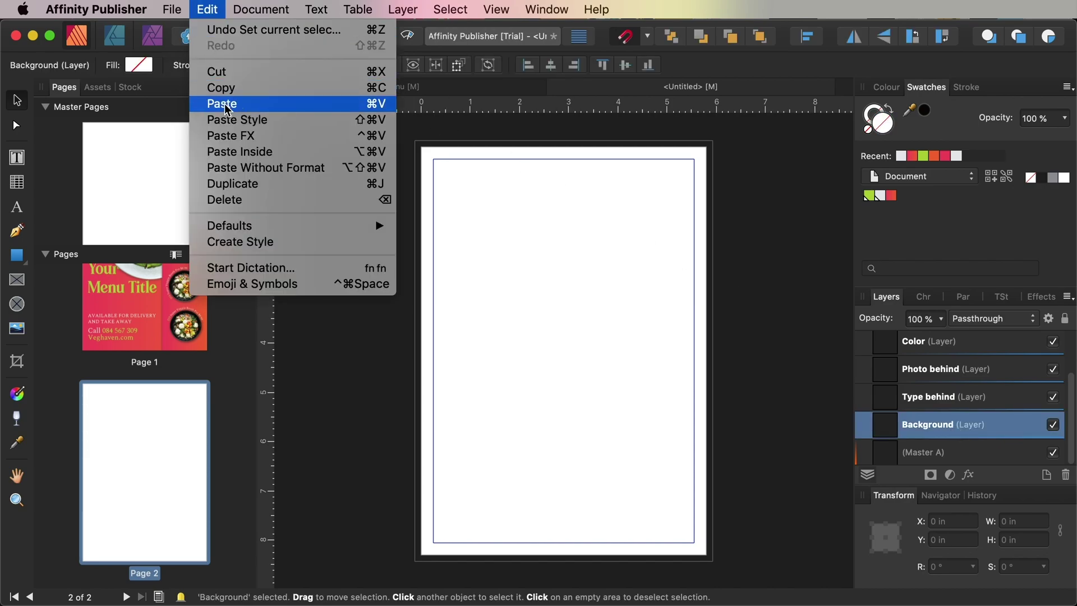
click(224, 103)
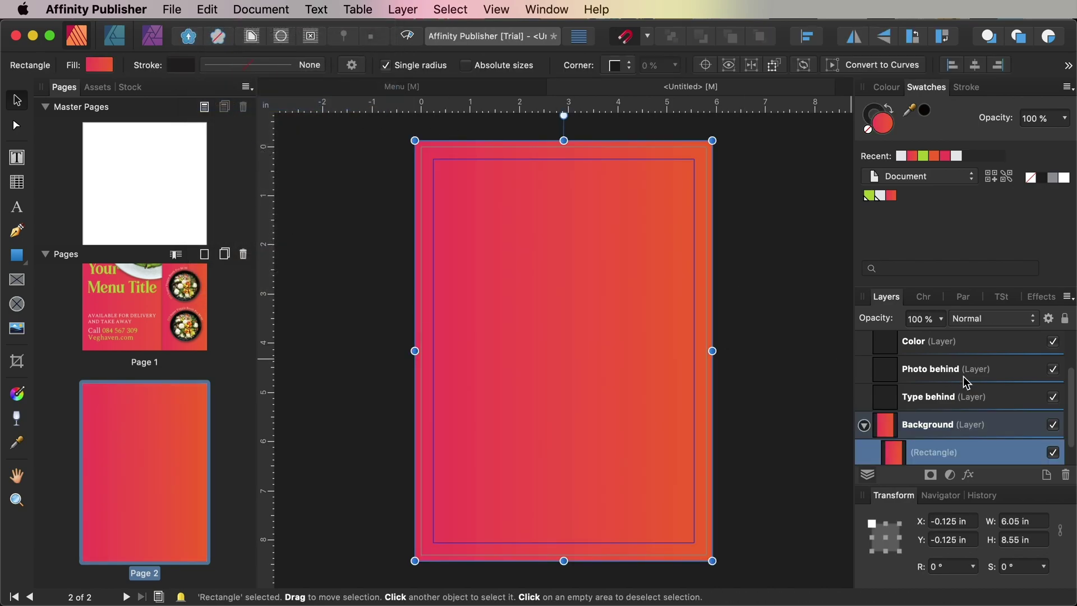
Lock the five page 2 layers from Type behind up to Photo in front.
click(994, 400)
scroll(1004, 382, up, 2)
shift+click(953, 344)
click(1064, 318)
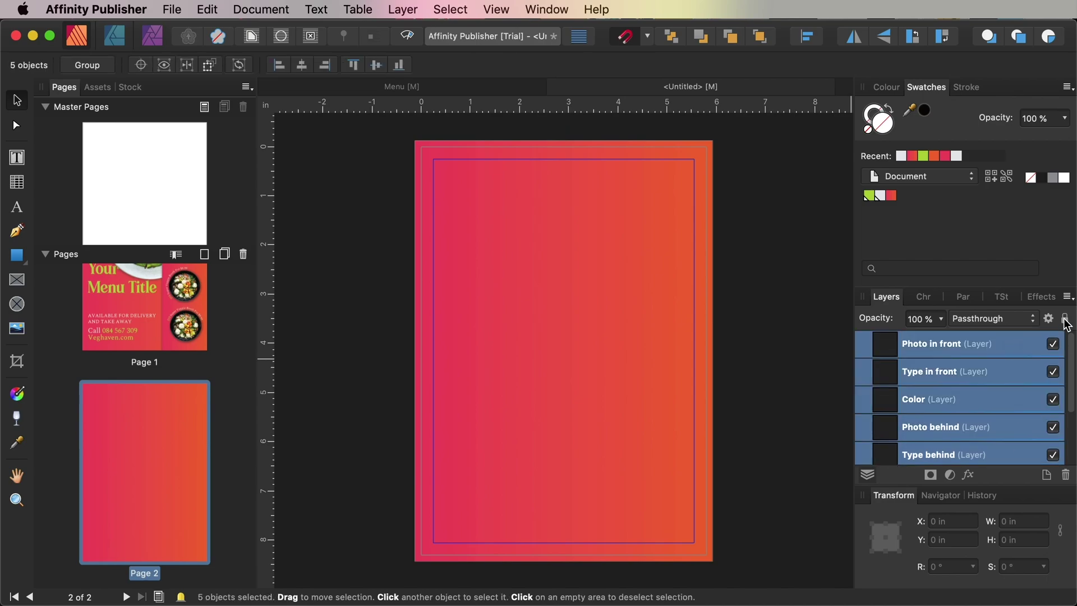
click(765, 375)
scroll(765, 369, down, 2)
scroll(766, 369, up, 2)
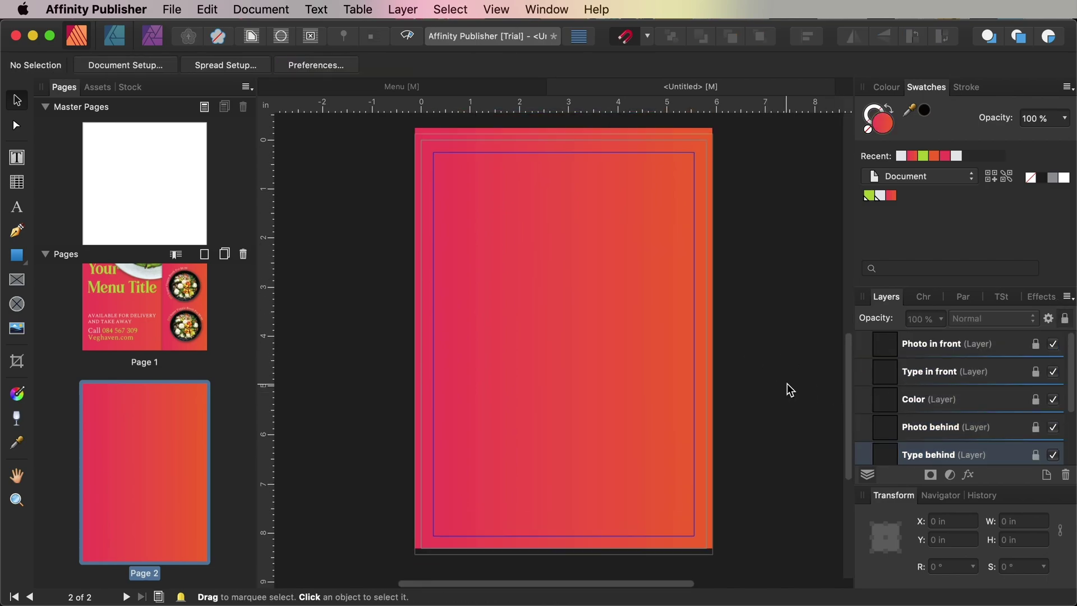
scroll(787, 383, right, 1)
click(651, 378)
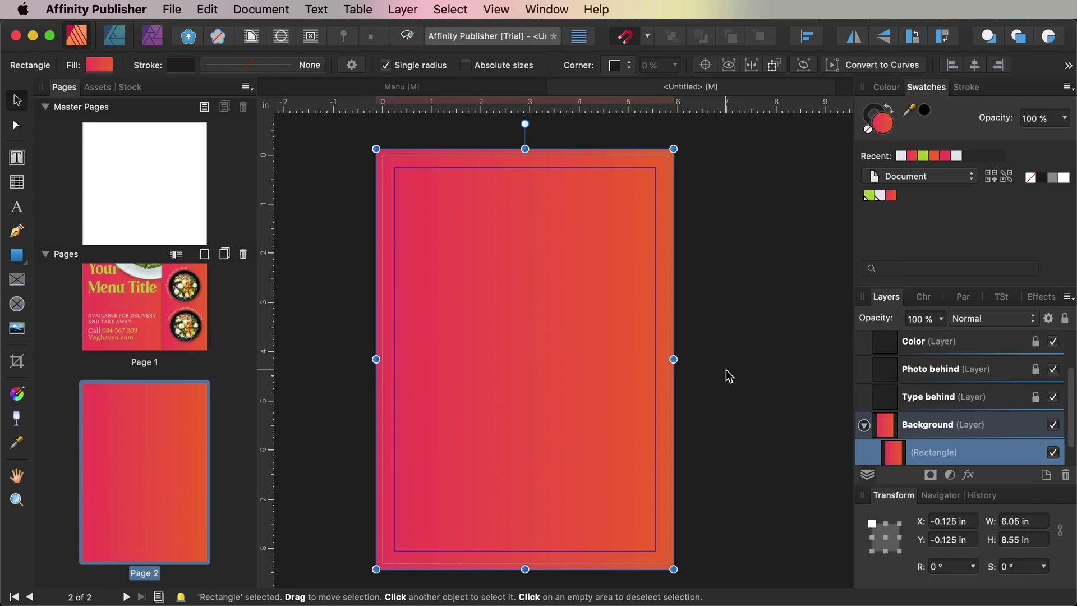
Return to page 1, lock its Background layer and unlock the Color layer.
double_click(202, 325)
click(708, 214)
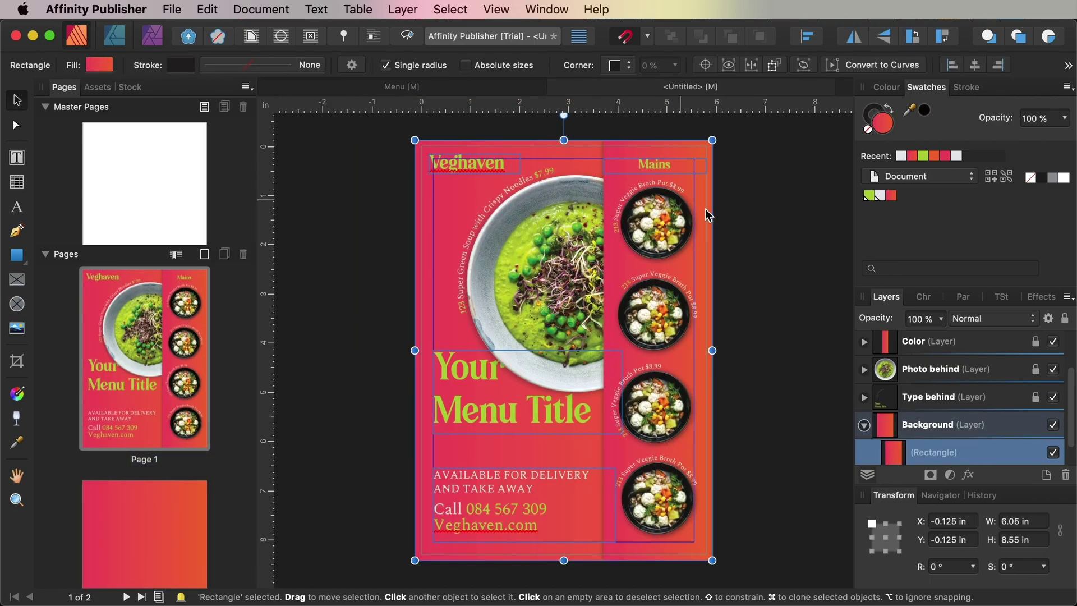
click(865, 425)
click(1064, 318)
click(957, 348)
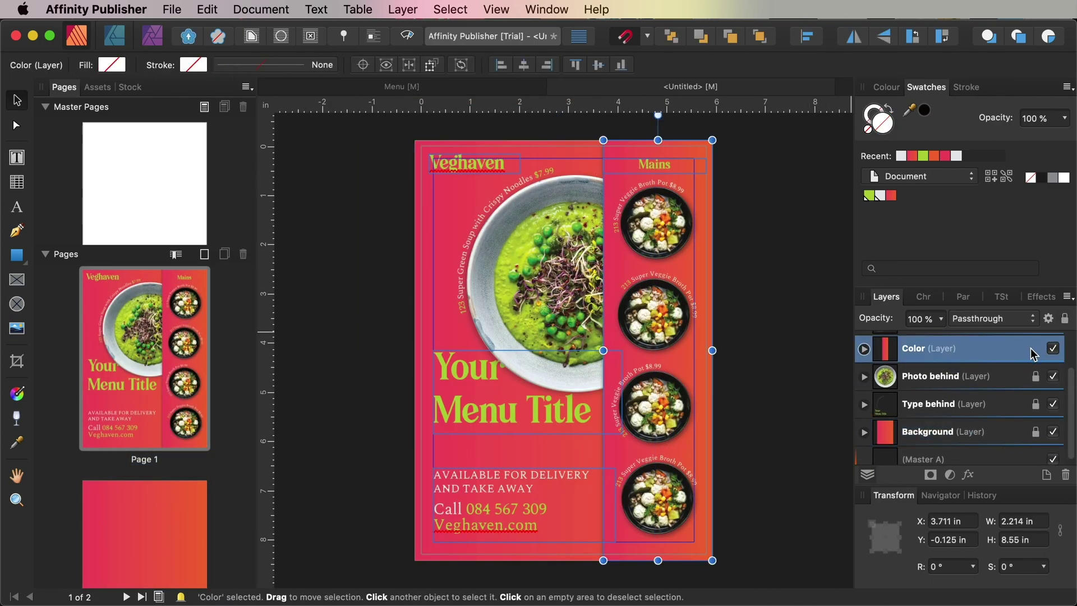
click(1033, 349)
Copy page 1's flap rectangle into page 2's unlocked Color layer, locking page 2's Background layer.
click(770, 268)
click(706, 242)
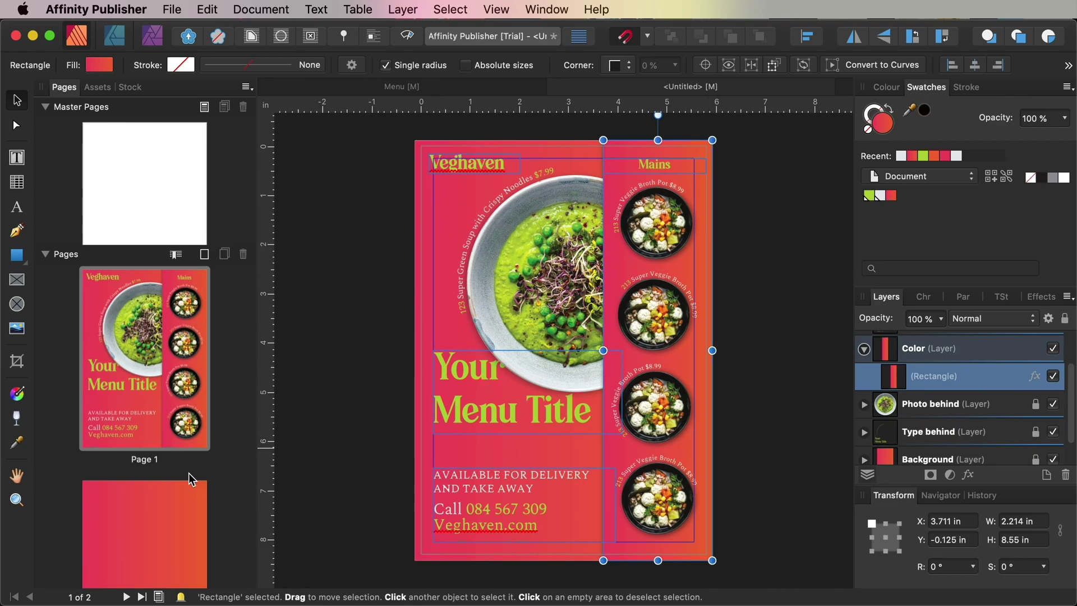
double_click(192, 487)
click(950, 350)
click(976, 431)
click(1063, 318)
click(1037, 349)
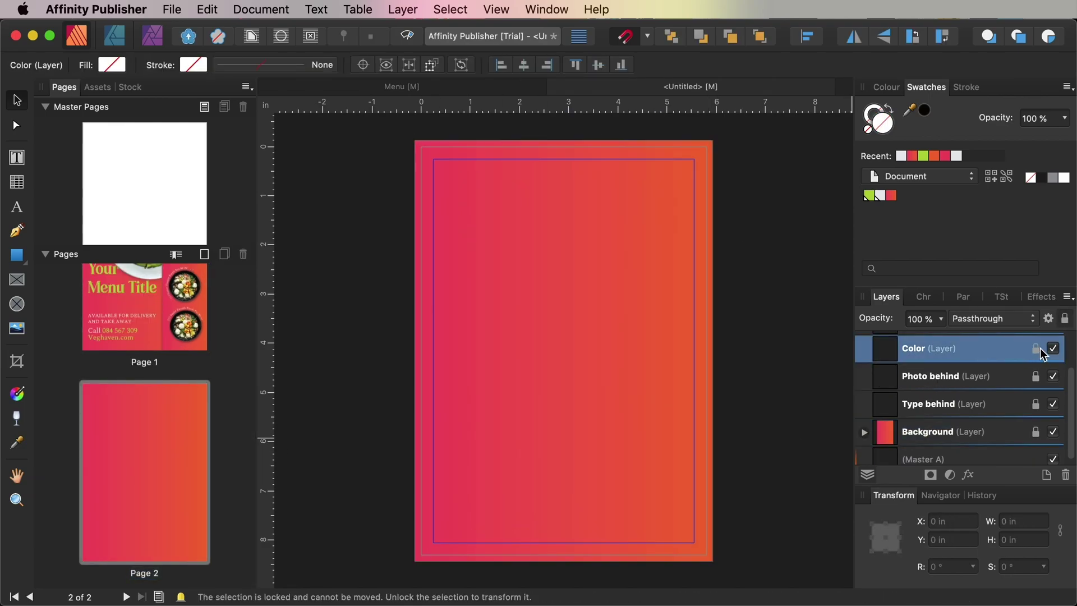
key(super+d)
key(super+v)
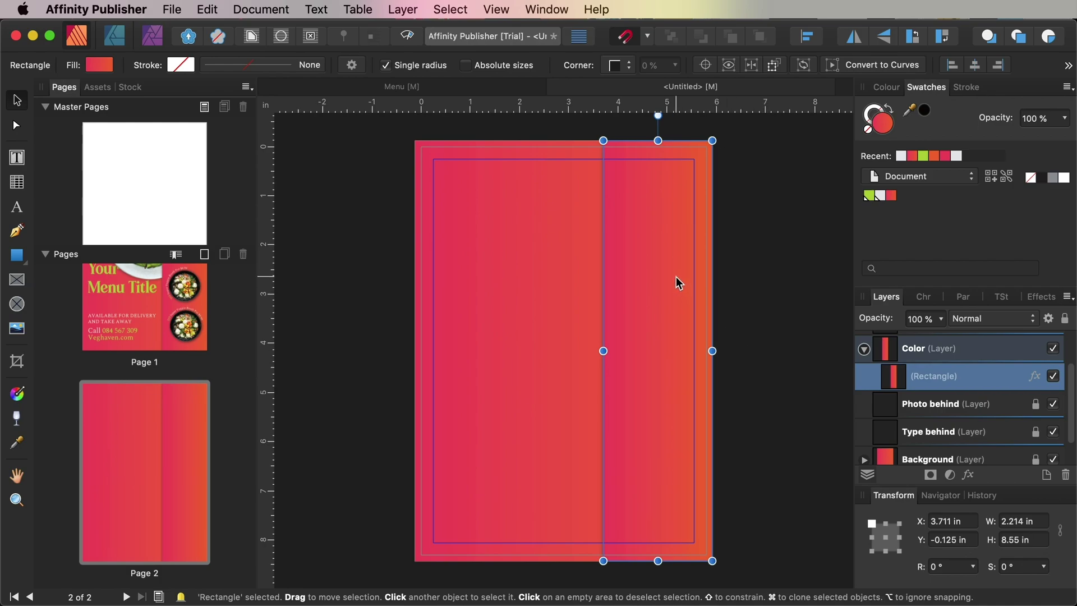
Move the flap to page 2's left bleed edge, widening it to about 3.98 in, and redirect its shadow toward the right.
drag(678, 282, 488, 281)
drag(524, 350, 610, 351)
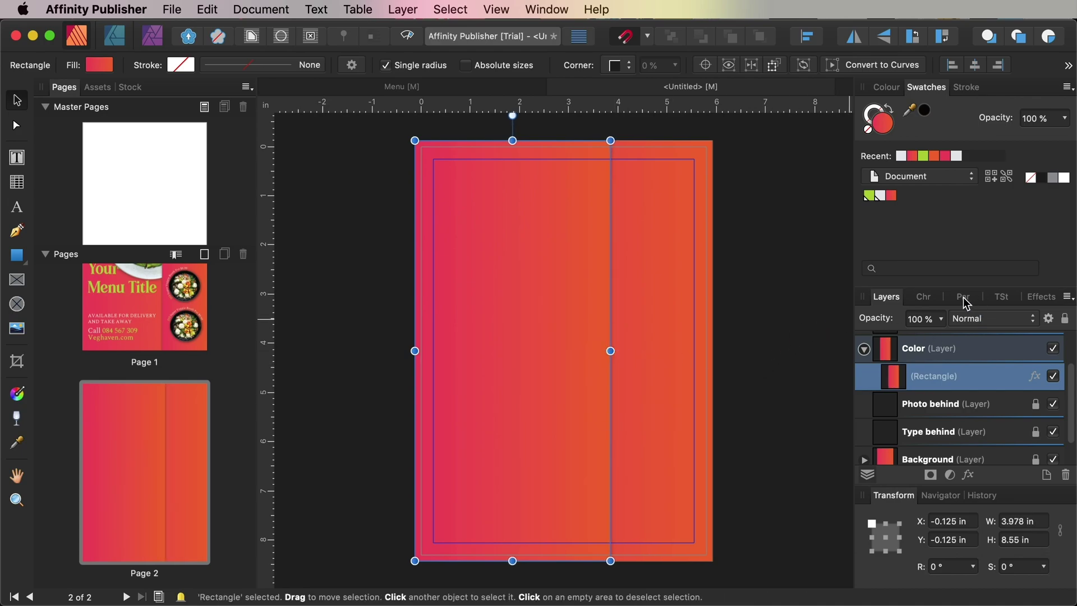
click(1035, 298)
scroll(976, 403, down, 3)
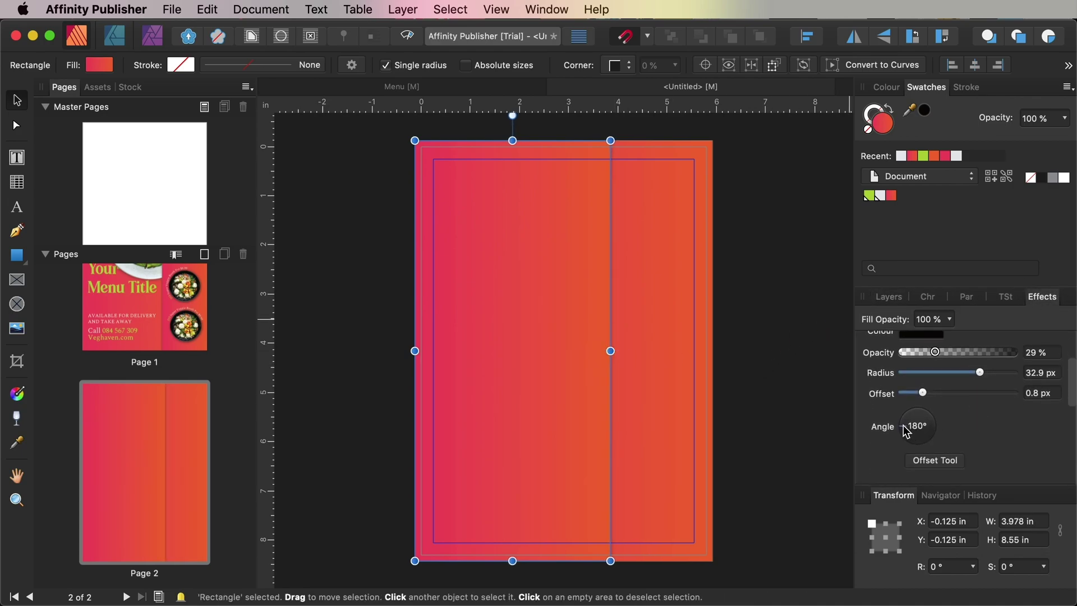
click(793, 379)
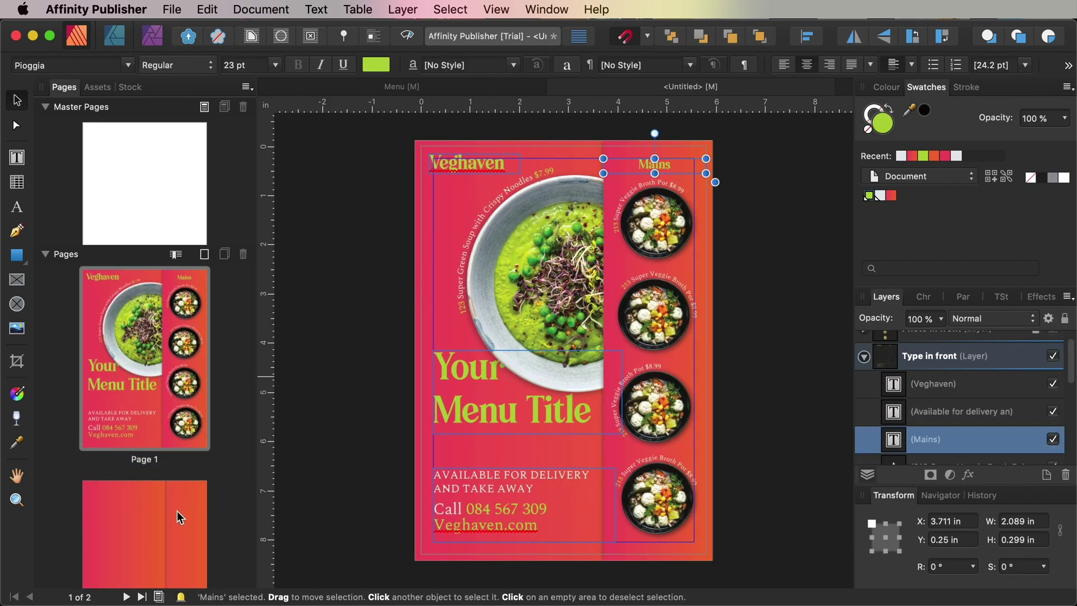
Paste the "Mains" heading into page 2's unlocked Type in front layer and fit its frame across the left flap, about 3.6 × 0.37 in.
double_click(177, 510)
click(964, 384)
click(1040, 361)
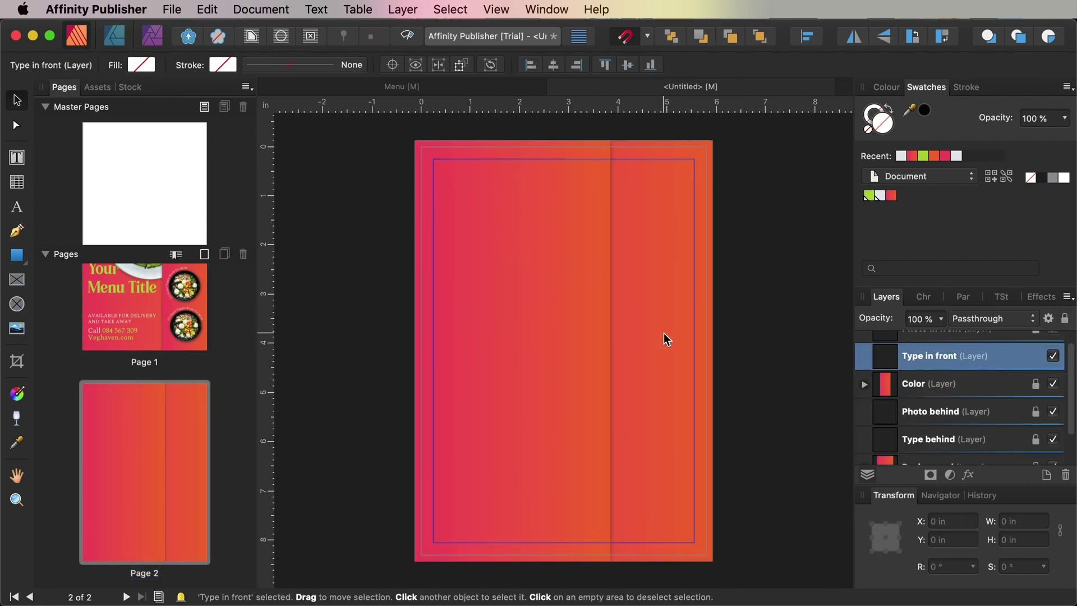
key(super+v)
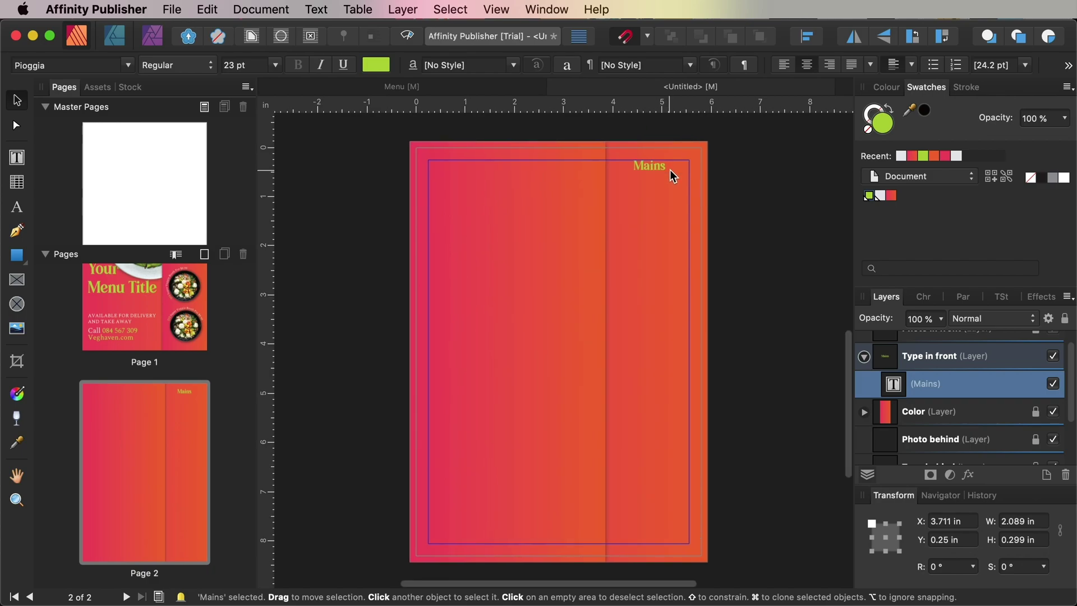
drag(673, 176, 606, 167)
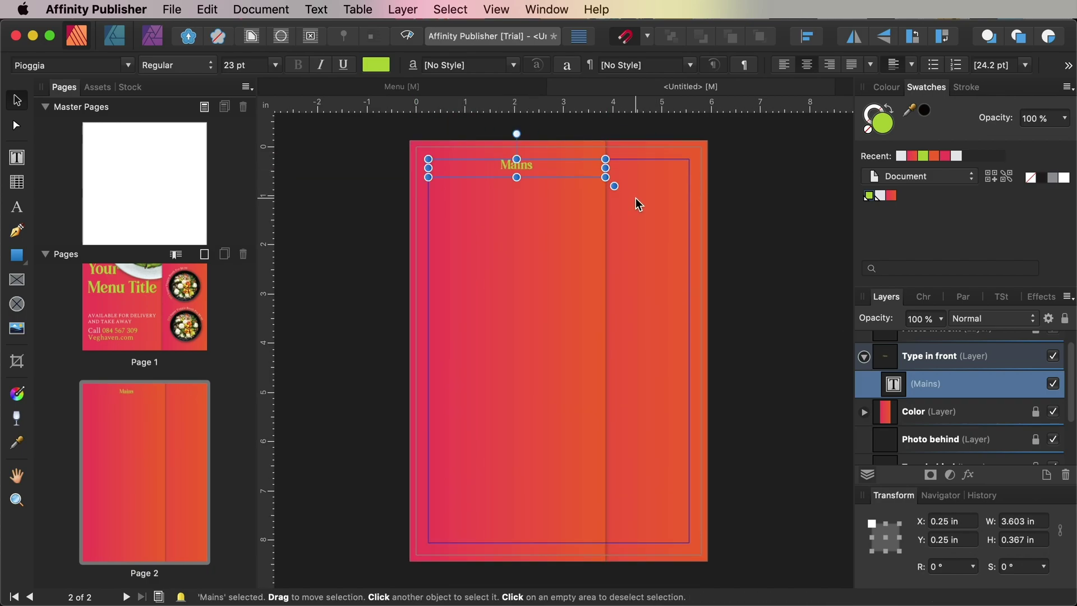
Paste another "Mains" heading over page 2's right column, fit its frame to the fold edge, and retype it as off-white "Sides".
key(super+v)
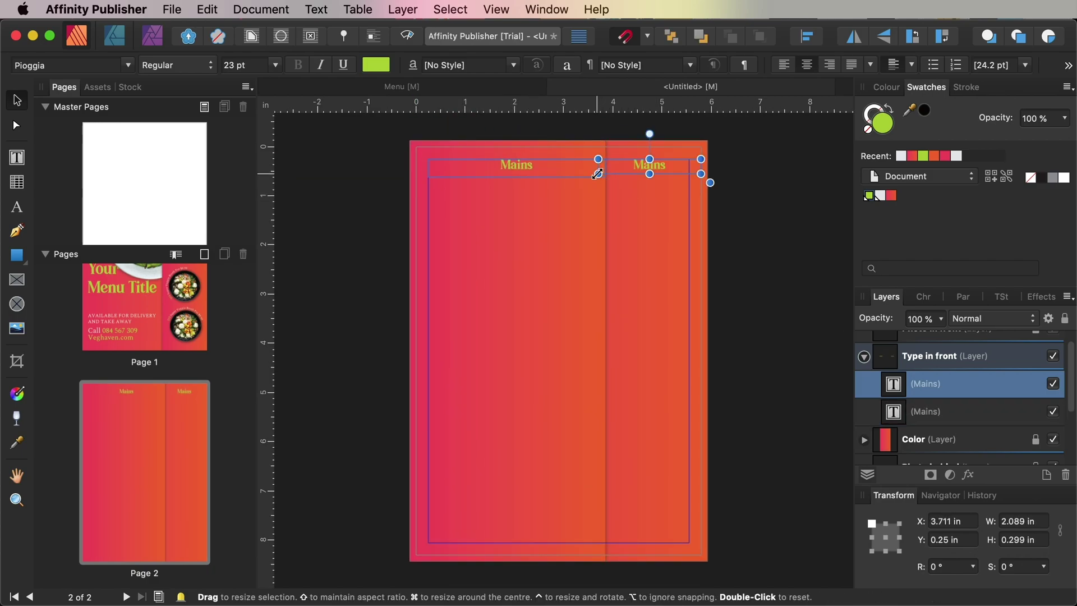
drag(597, 173, 605, 173)
double_click(680, 167)
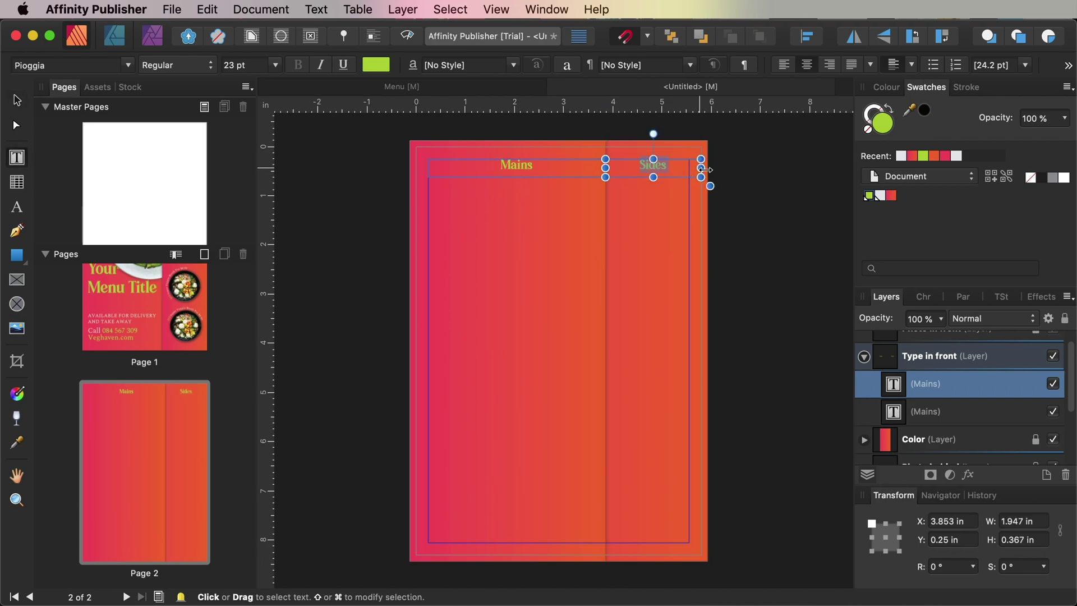
click(19, 101)
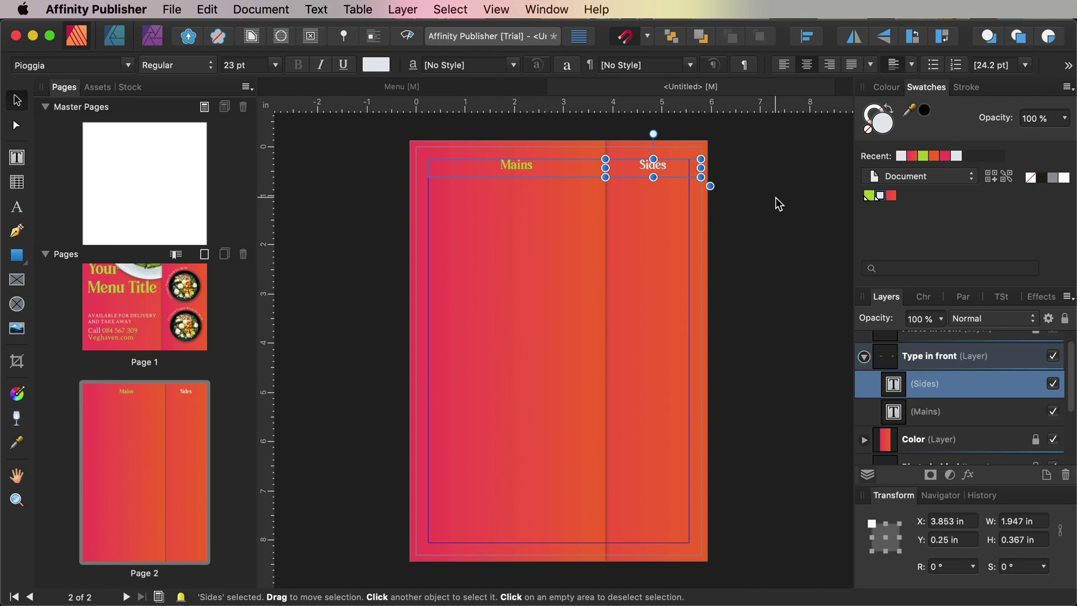
Duplicate the "Sides" heading to about 3.8 in down the right column and change its text to "Desserts".
key(super+j)
drag(654, 170, 667, 343)
double_click(615, 332)
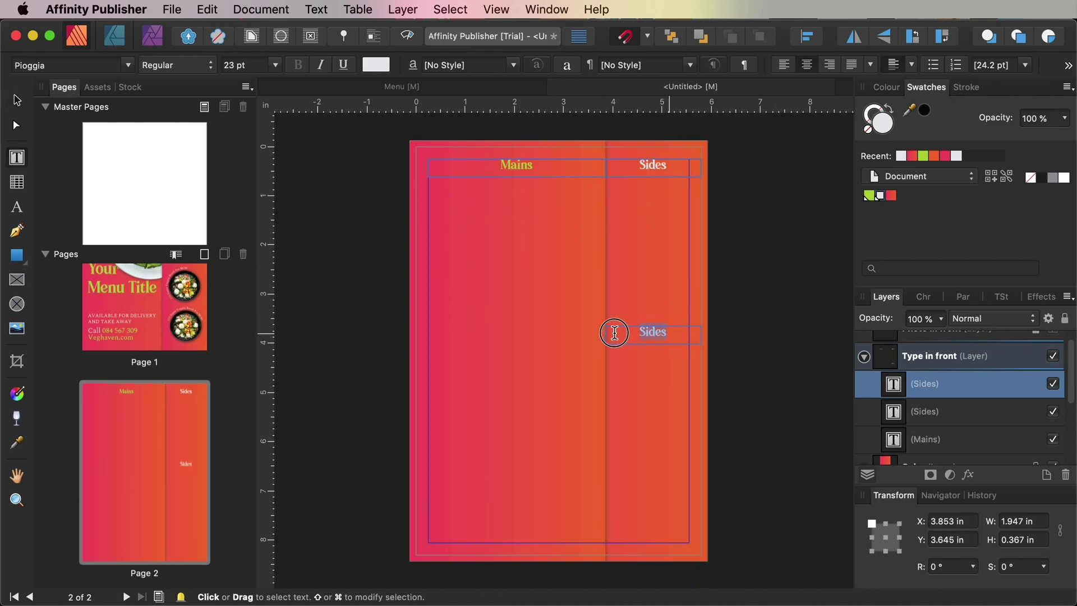
key(Escape)
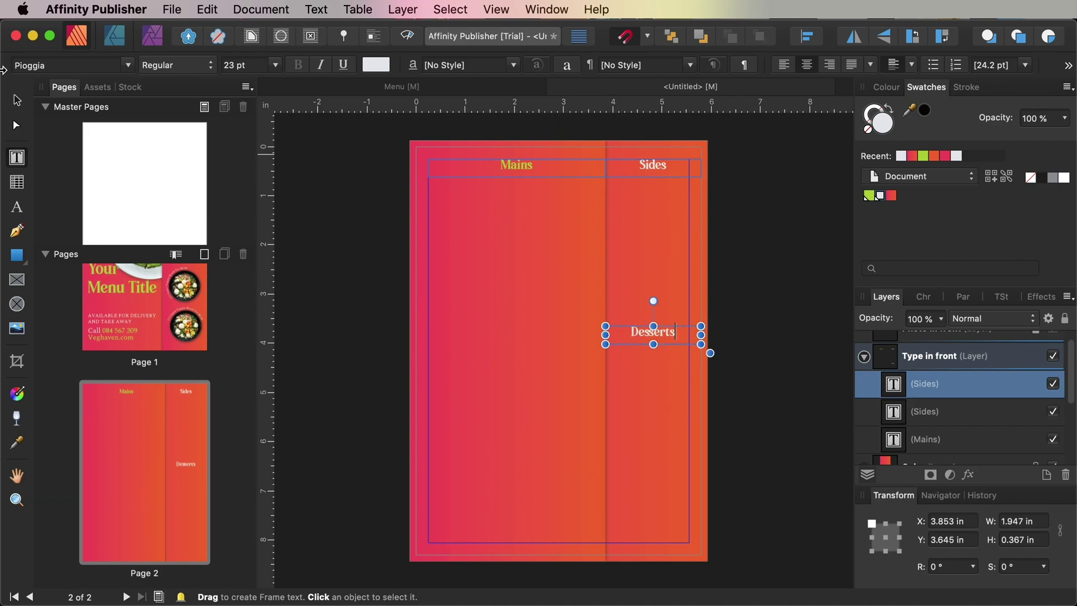
key(Escape)
drag(677, 337, 677, 344)
click(604, 253)
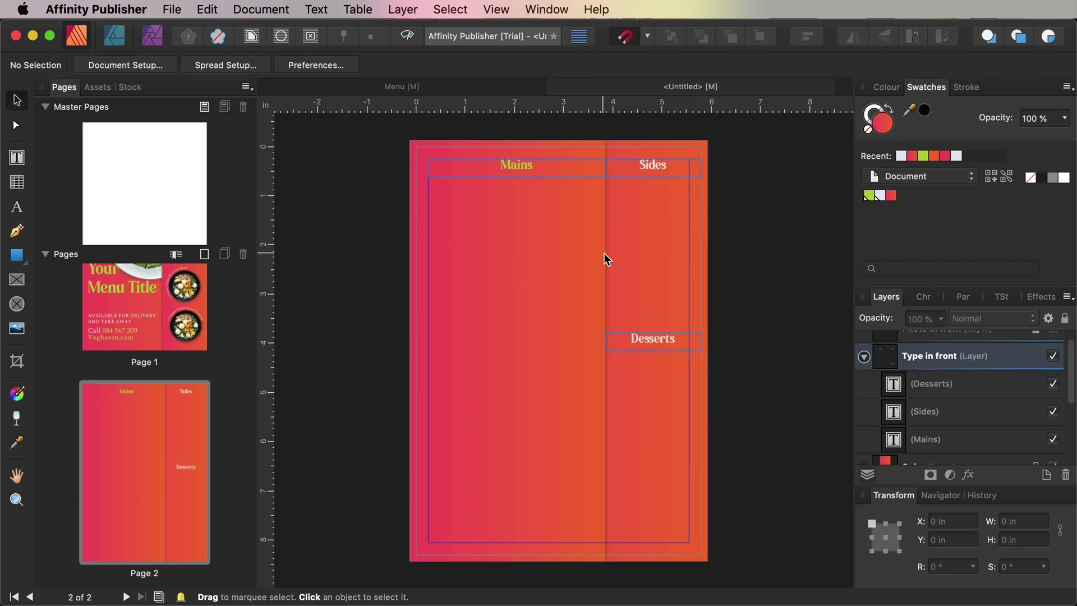
Add another heading copy below "Desserts" at about Y 5.74 in and change its text to "Drinks".
click(685, 348)
key(super+v)
drag(687, 170, 593, 430)
key(t)
key(BackSpace)
key(Escape)
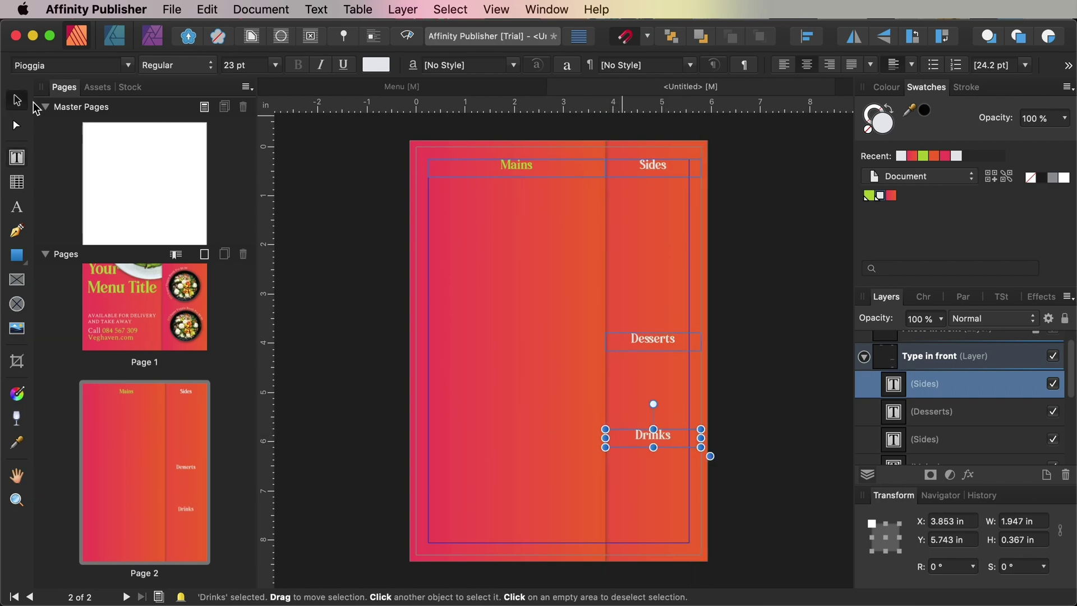
Return to page 1 and unlock its Photo in front layer.
click(345, 177)
double_click(120, 324)
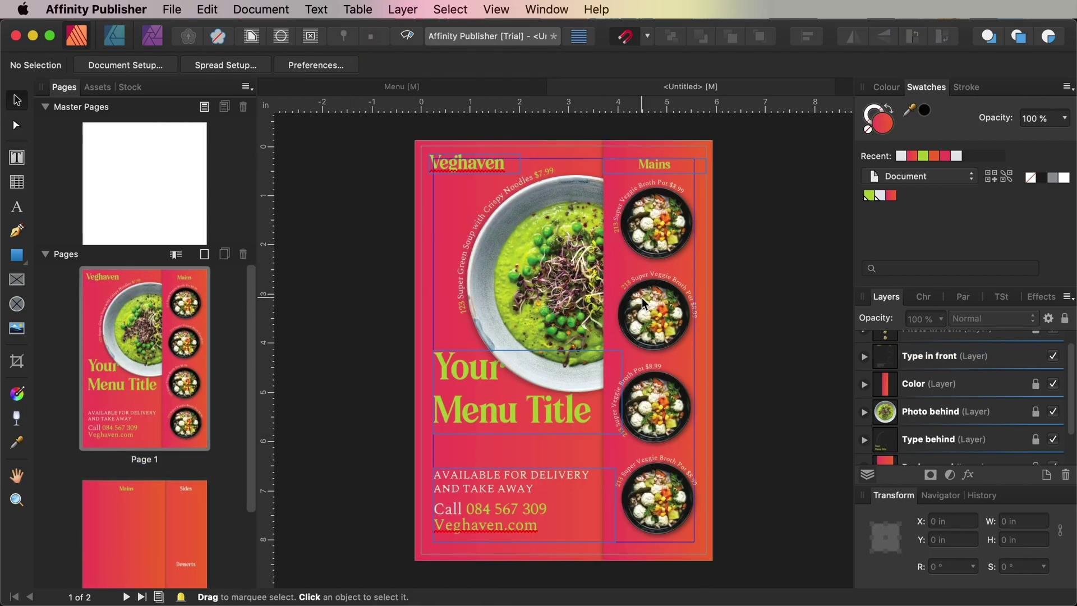
click(1019, 376)
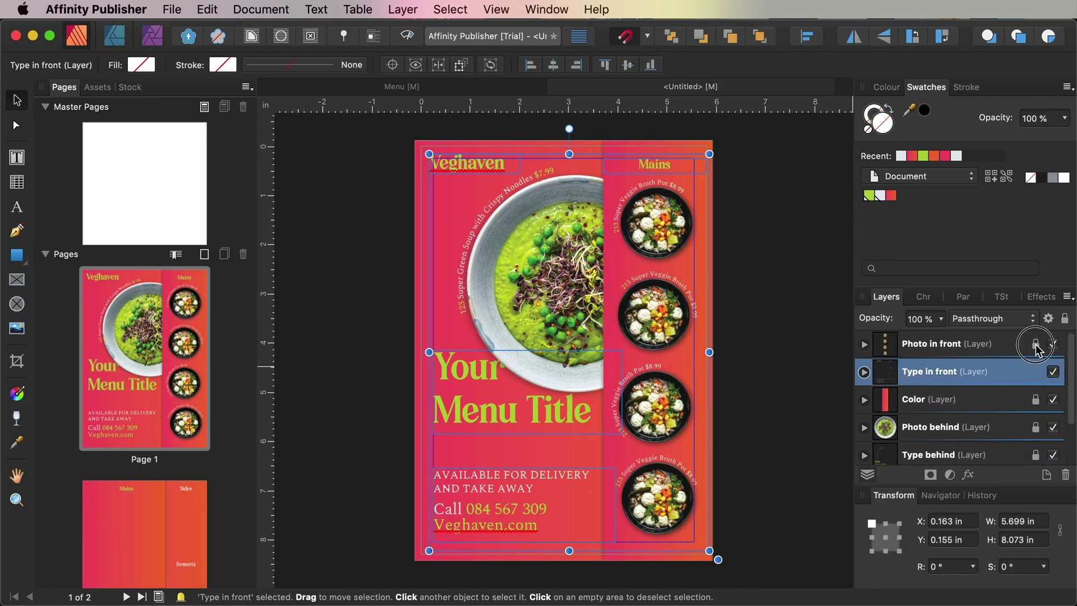
click(1008, 346)
Copy page 1's uppermost small bowl picture together with its curved label and paste both onto page 2.
click(684, 205)
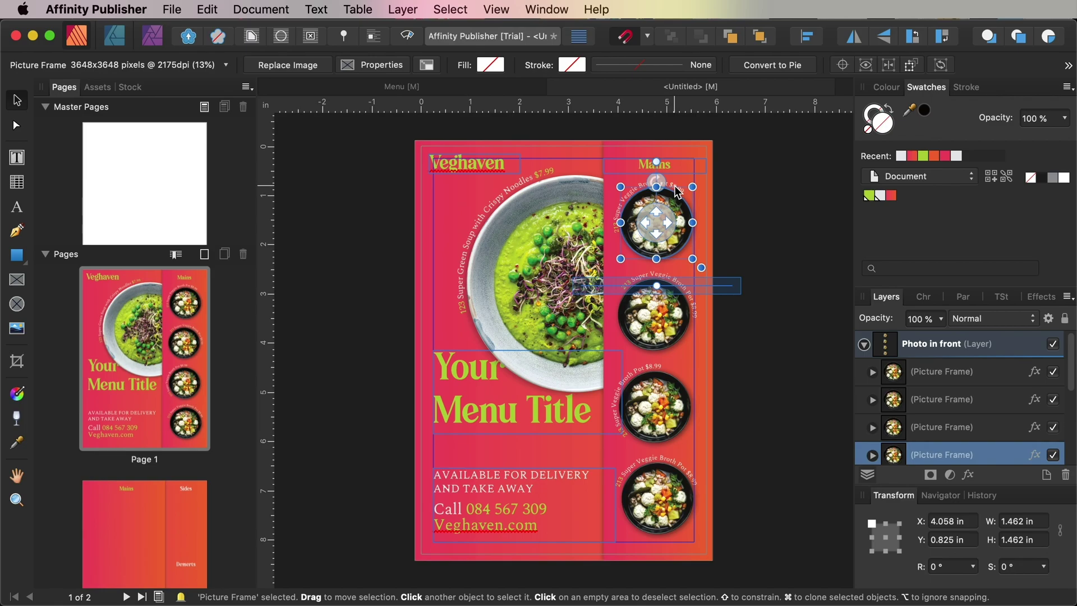
click(675, 187)
click(668, 184)
shift+click(667, 192)
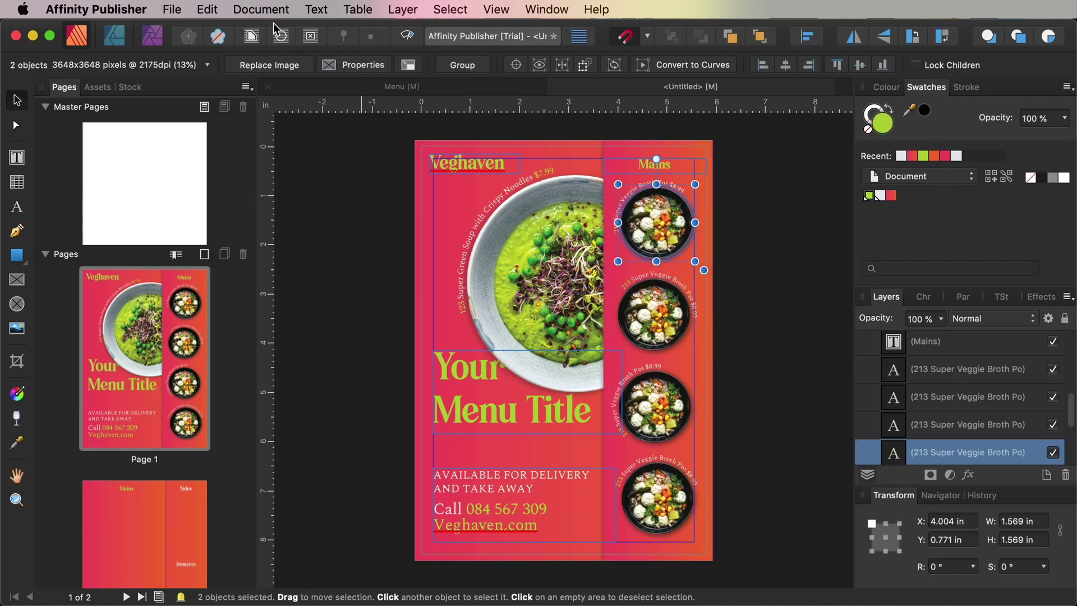
click(207, 9)
click(219, 87)
click(144, 522)
key(super+v)
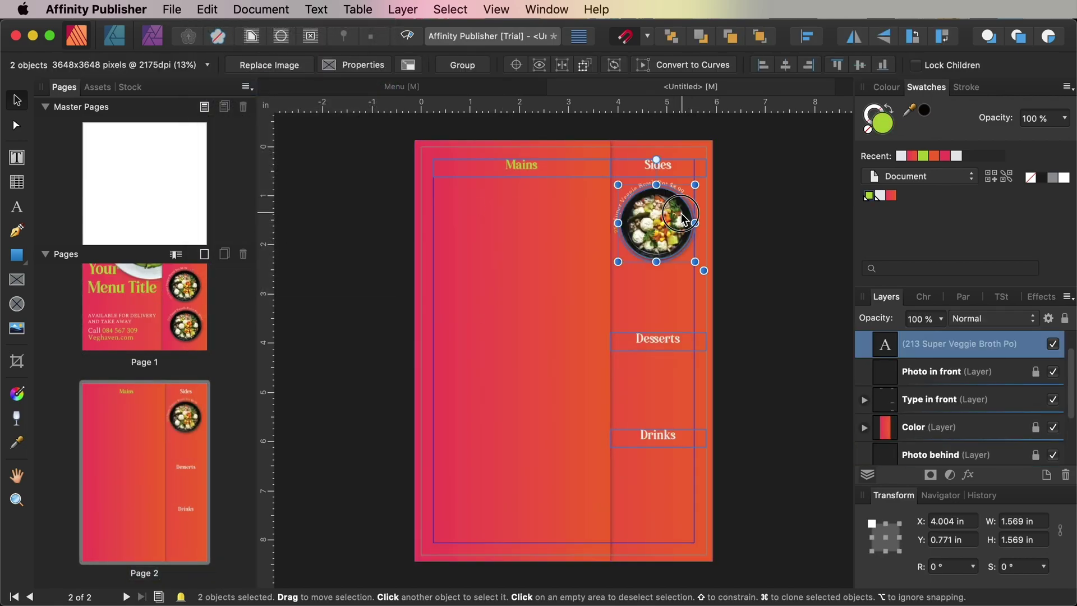
Move the pasted bowl and label to the left margin under "Mains" and scale them down to about 1.35 in wide.
drag(681, 216, 497, 225)
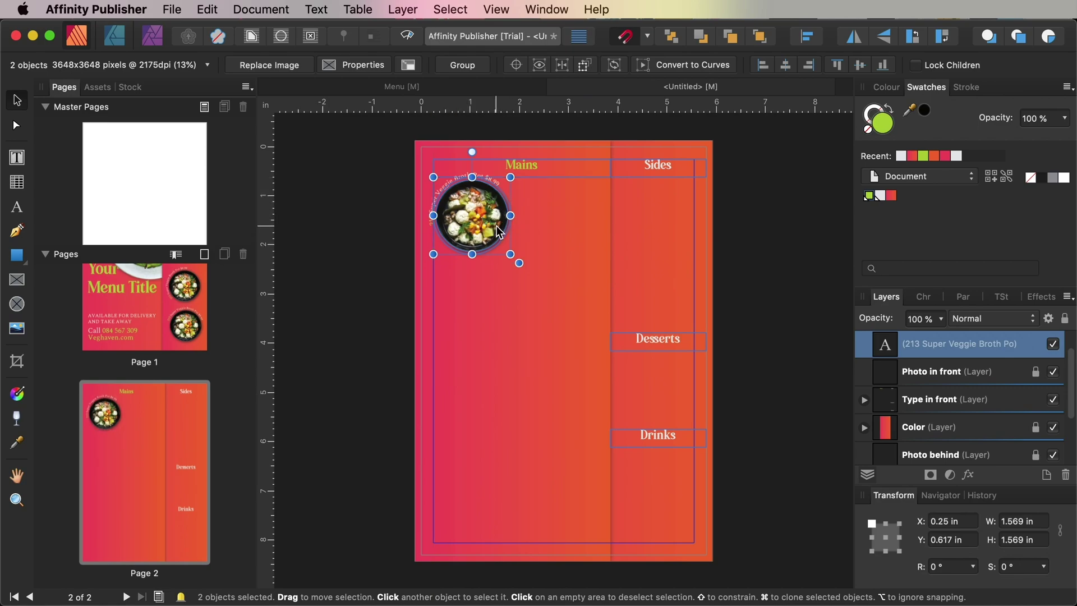
drag(509, 254, 445, 269)
click(474, 216)
click(421, 194)
click(468, 234)
click(483, 182)
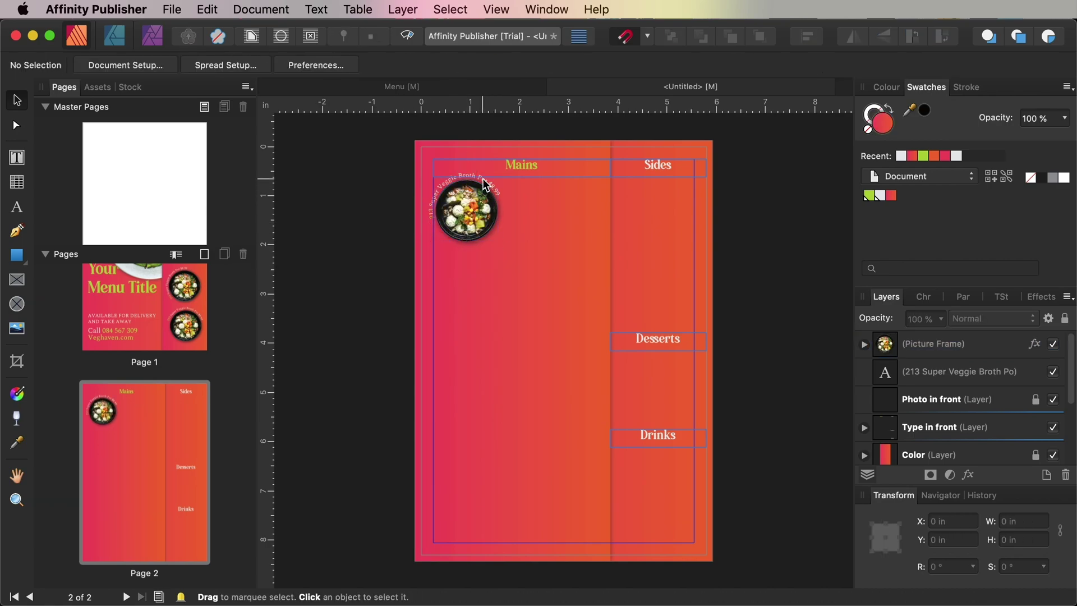
Duplicate the bowl with its curved label and place the copy beside the original at about X 1.86 in.
click(483, 194)
click(486, 185)
click(483, 193)
click(489, 186)
click(492, 192)
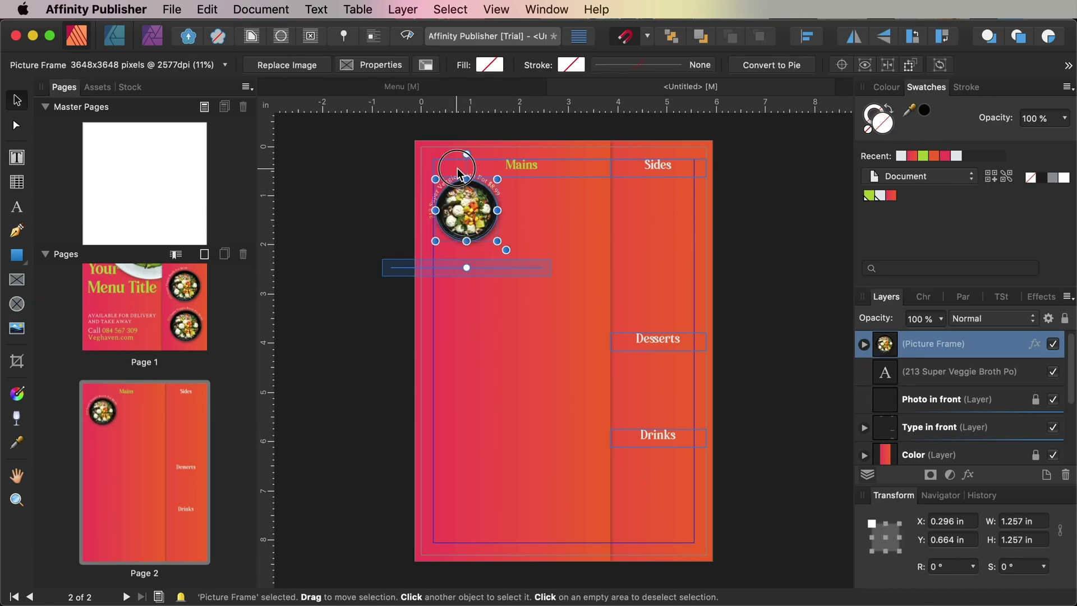
click(428, 210)
click(452, 236)
shift+click(457, 214)
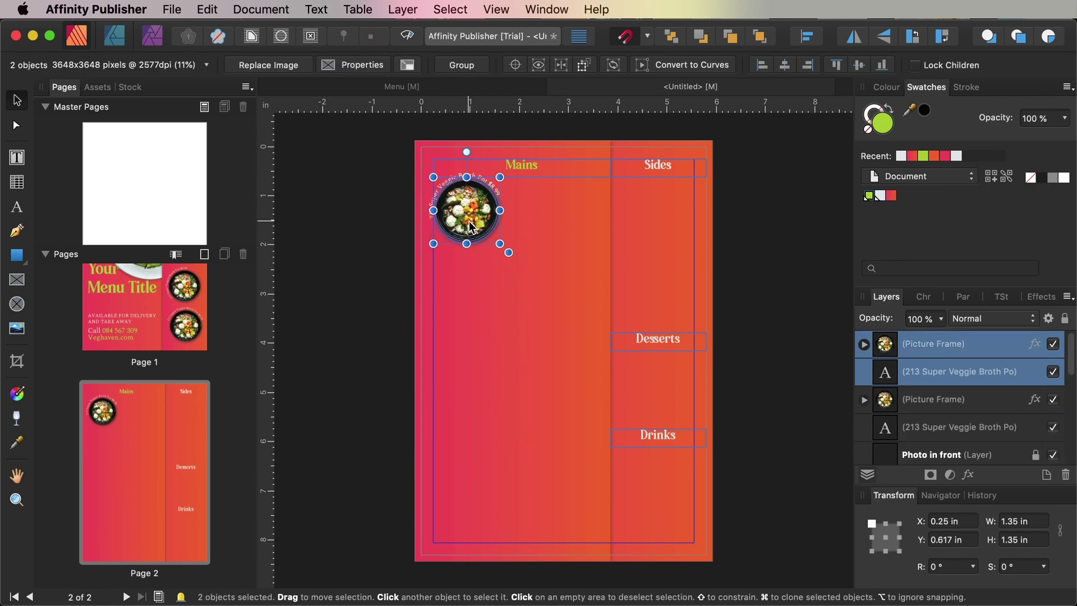
drag(469, 217, 561, 221)
click(747, 247)
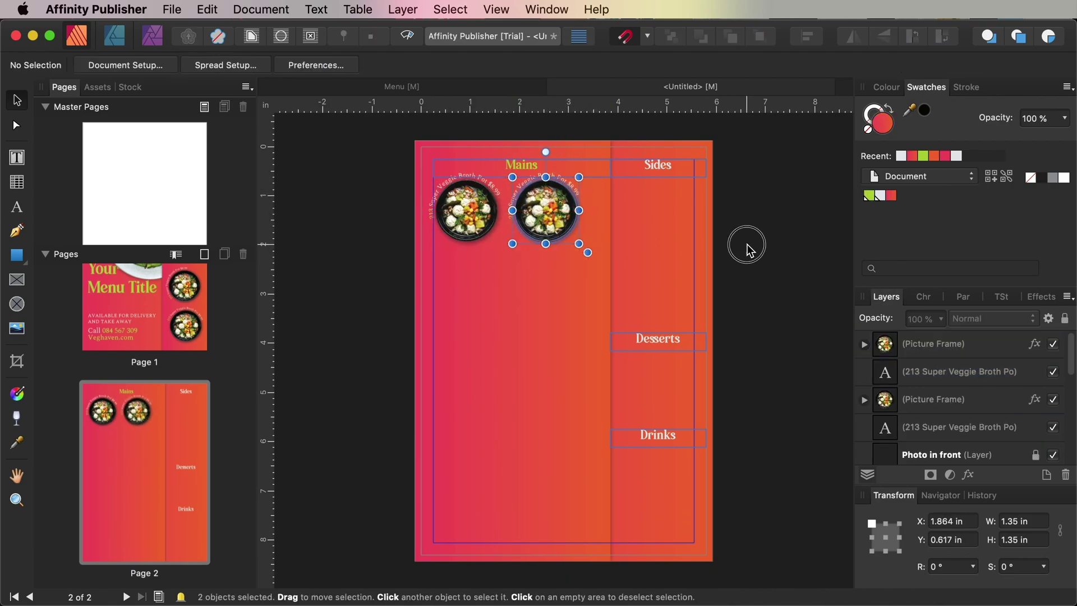
Unlock page 2's Color layer and narrow the flap so its right edge sits at about 3.5 in.
scroll(954, 382, down, 4)
scroll(875, 365, up, 3)
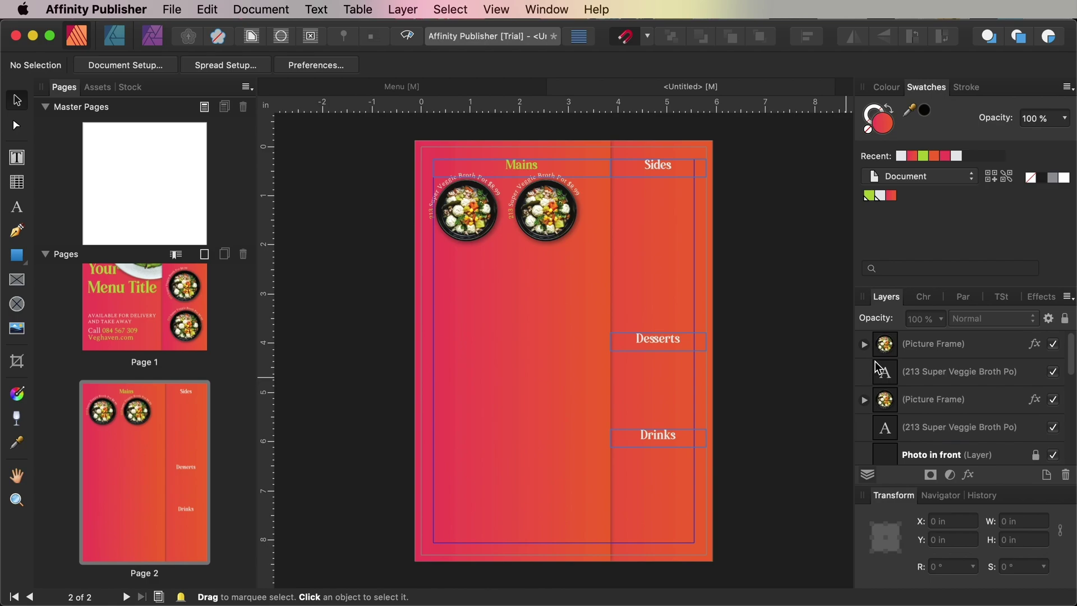
scroll(877, 353, down, 3)
scroll(867, 392, down, 5)
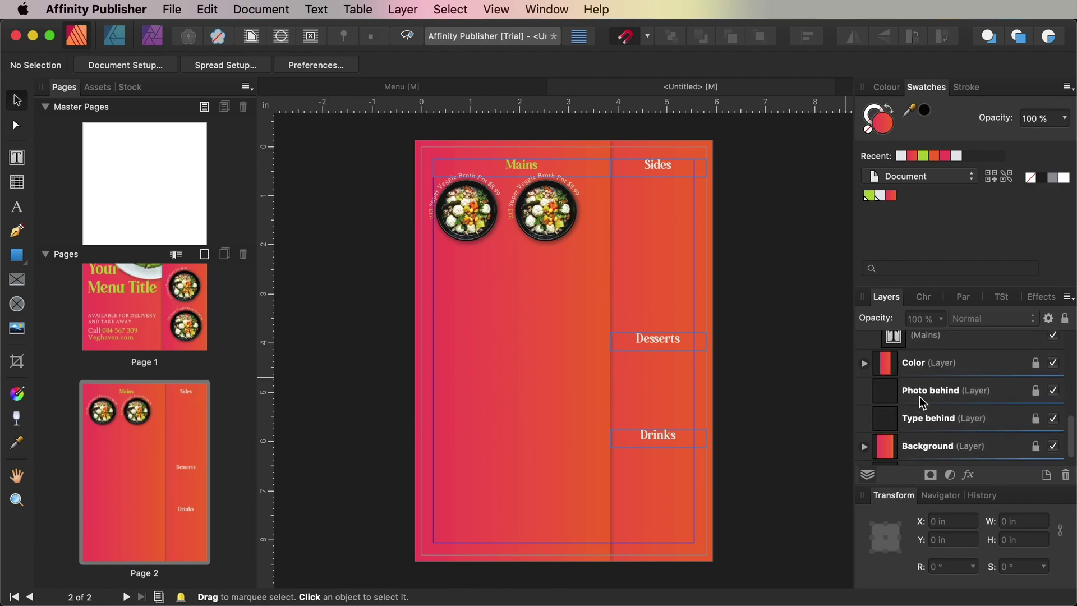
click(926, 362)
drag(712, 351, 593, 352)
Refit the "Mains", "Sides", "Desserts" and "Drinks" heading frames to the narrowed flap's edge.
click(606, 169)
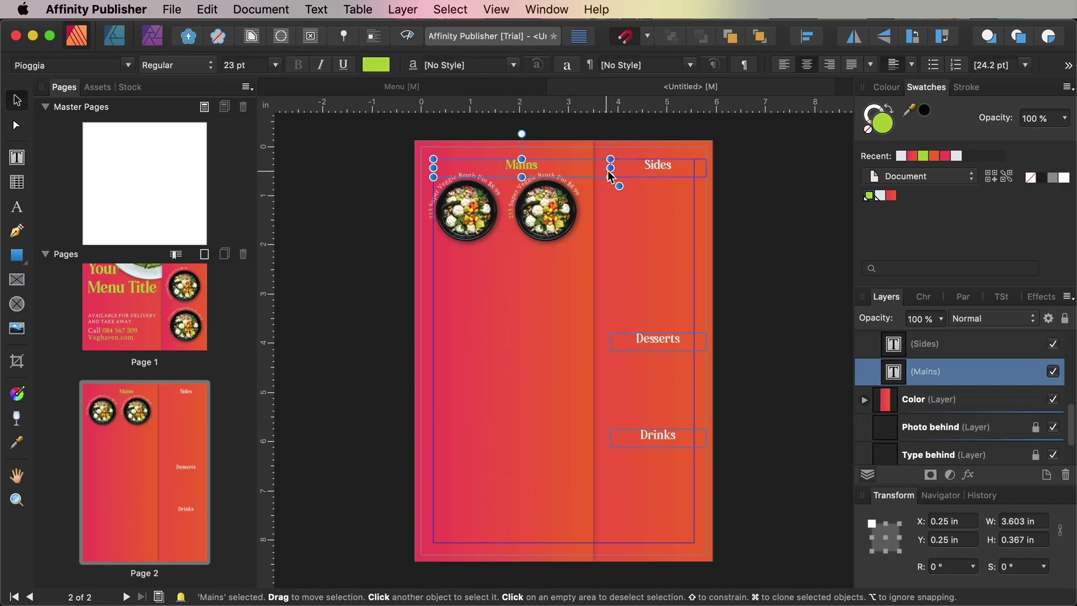
drag(611, 168, 593, 167)
click(622, 172)
shift+click(634, 339)
shift+click(637, 437)
drag(611, 303, 593, 302)
key(super+d)
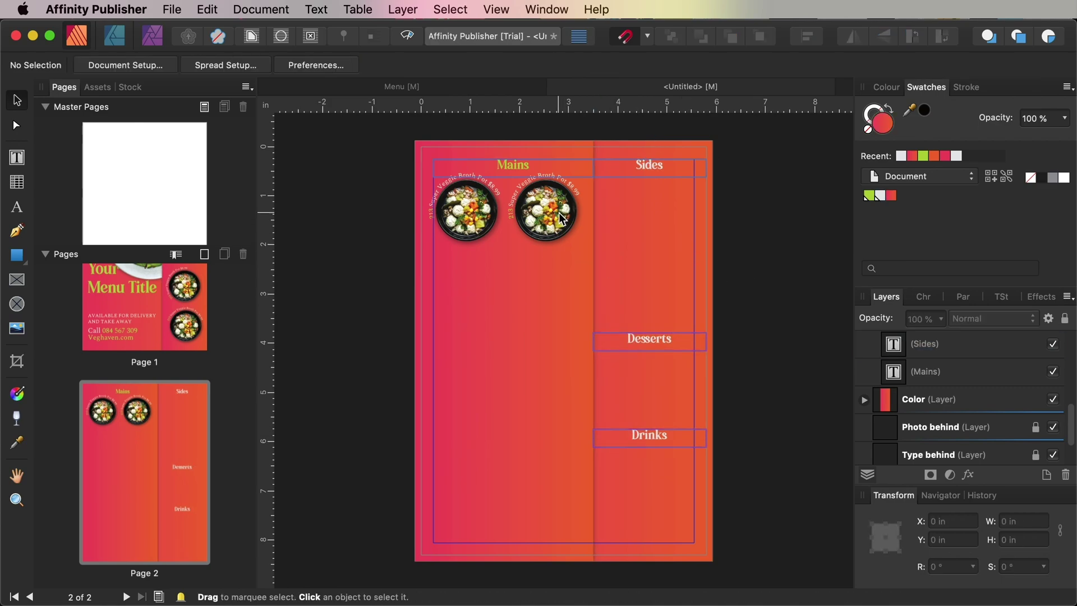
Shift the second bowl and its curved label slightly right, to about X 1.93 in.
click(568, 184)
click(586, 196)
click(568, 202)
click(508, 248)
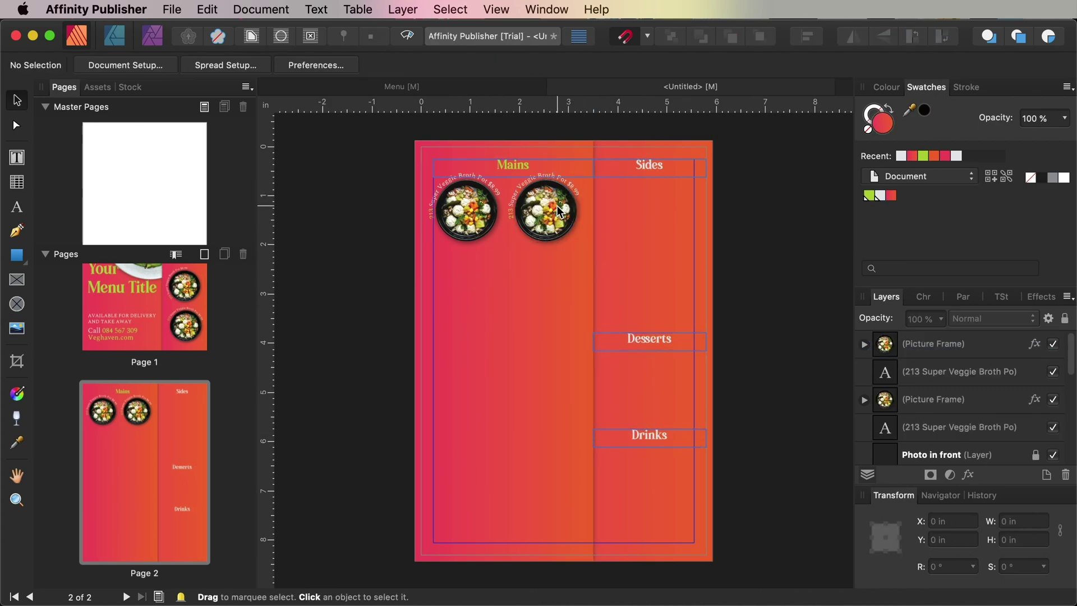
click(524, 236)
shift+click(531, 232)
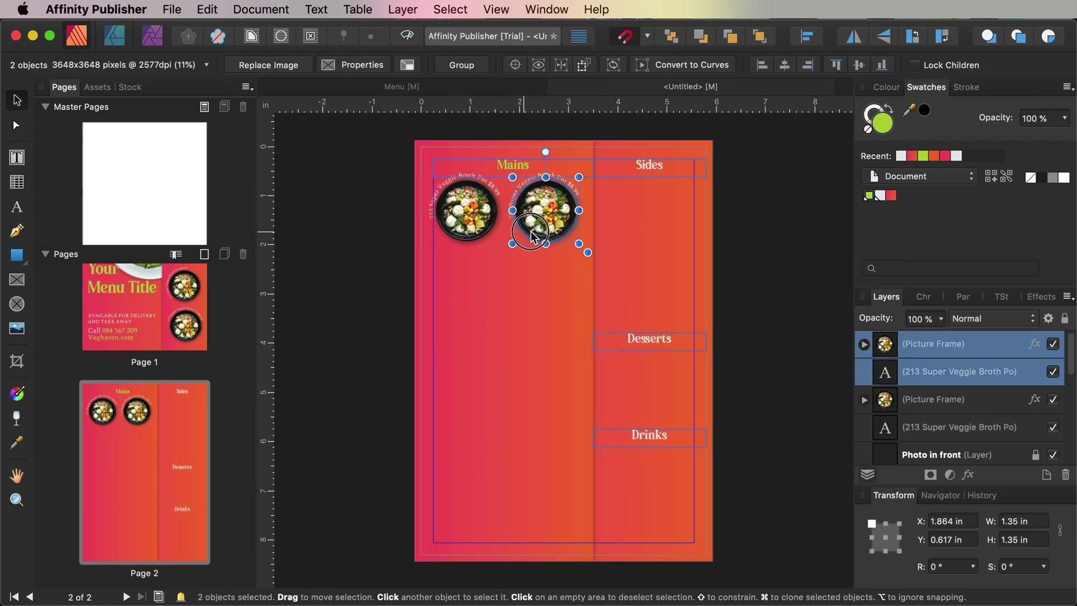
click(467, 211)
click(372, 204)
Duplicate the bowls and labels to fill five rows of two under "Mains", two under "Sides" and one under "Desserts".
click(566, 187)
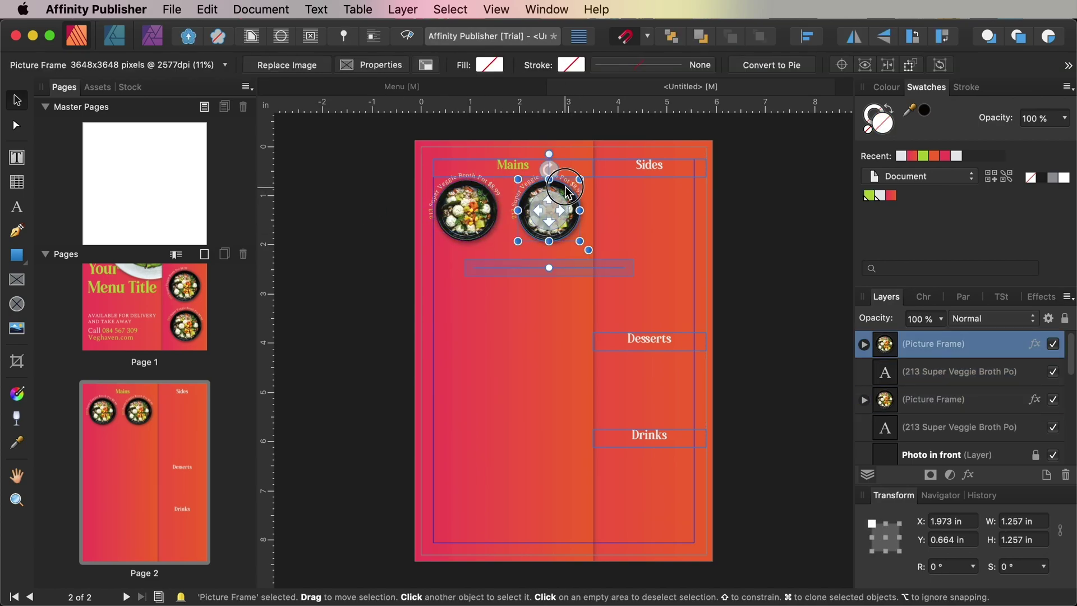
click(573, 185)
shift+click(561, 197)
shift+click(485, 223)
shift+click(486, 224)
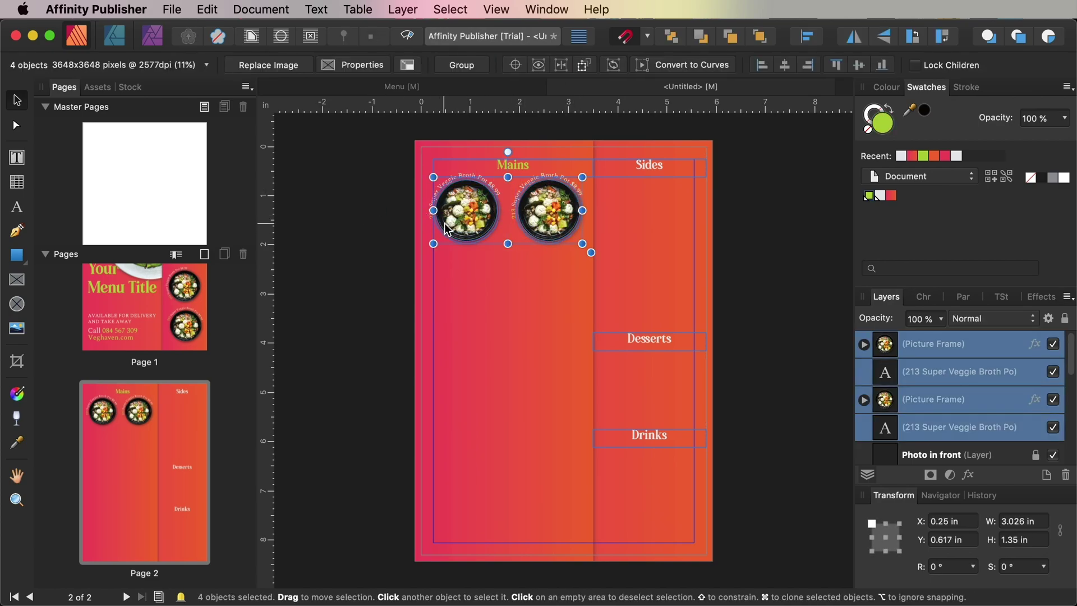
drag(557, 219, 555, 451)
click(760, 417)
key(super+v)
drag(554, 214, 554, 518)
click(554, 517)
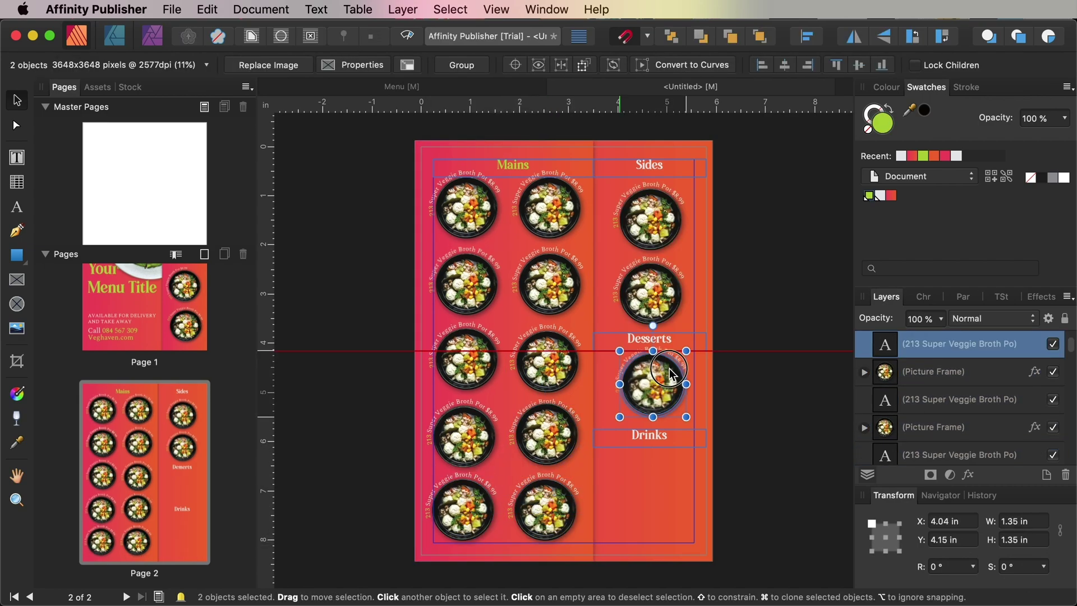
drag(664, 358, 665, 376)
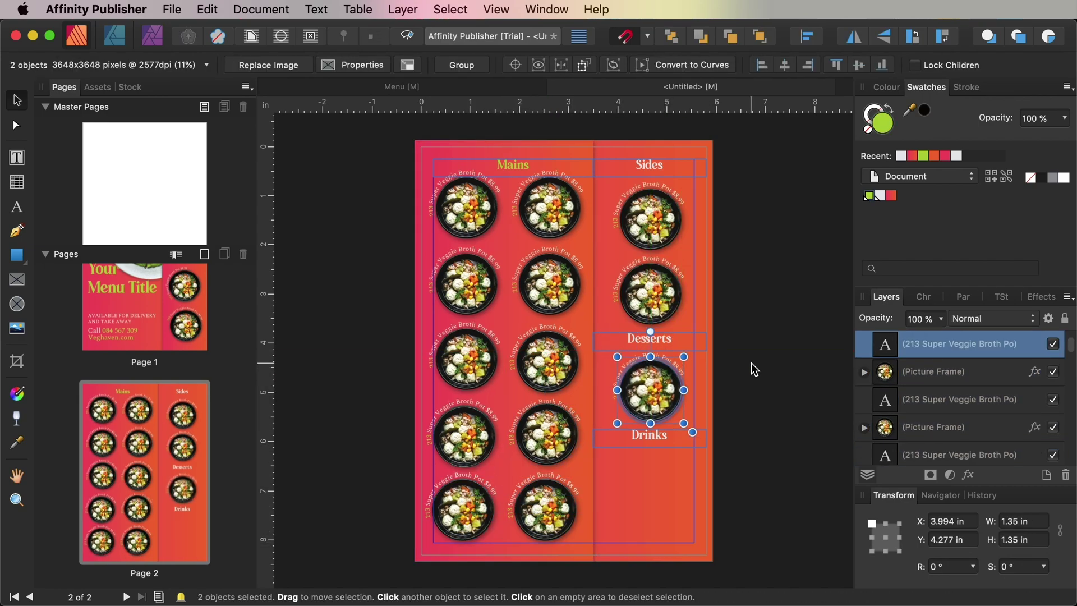
Draw a text frame about 1.8 × 1.7 in below the "Drinks" heading and enter "Brew Dog Lager".
click(16, 206)
drag(604, 459, 695, 539)
text(Brew Dog La)
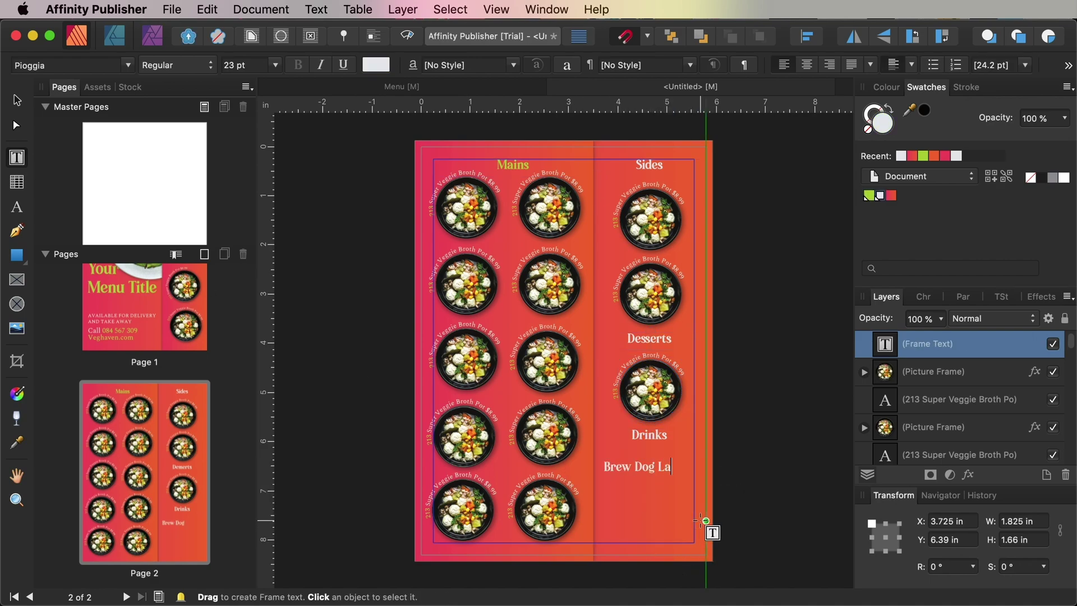
text(ger)
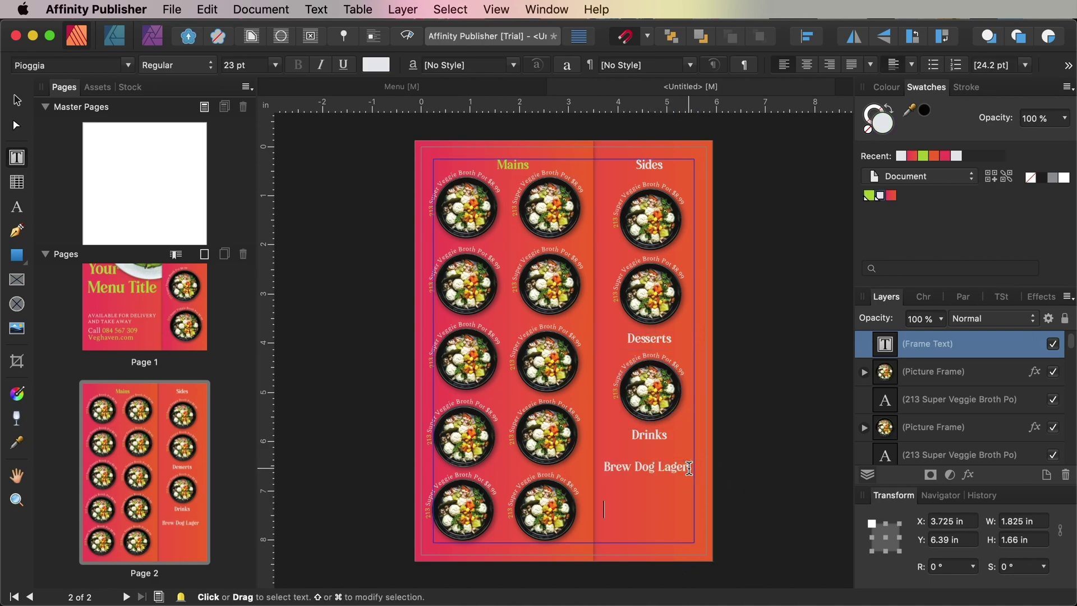
Format the "Brew Dog Lager" text as Karoll Round, all caps, 10 pt.
drag(605, 467, 718, 491)
click(927, 297)
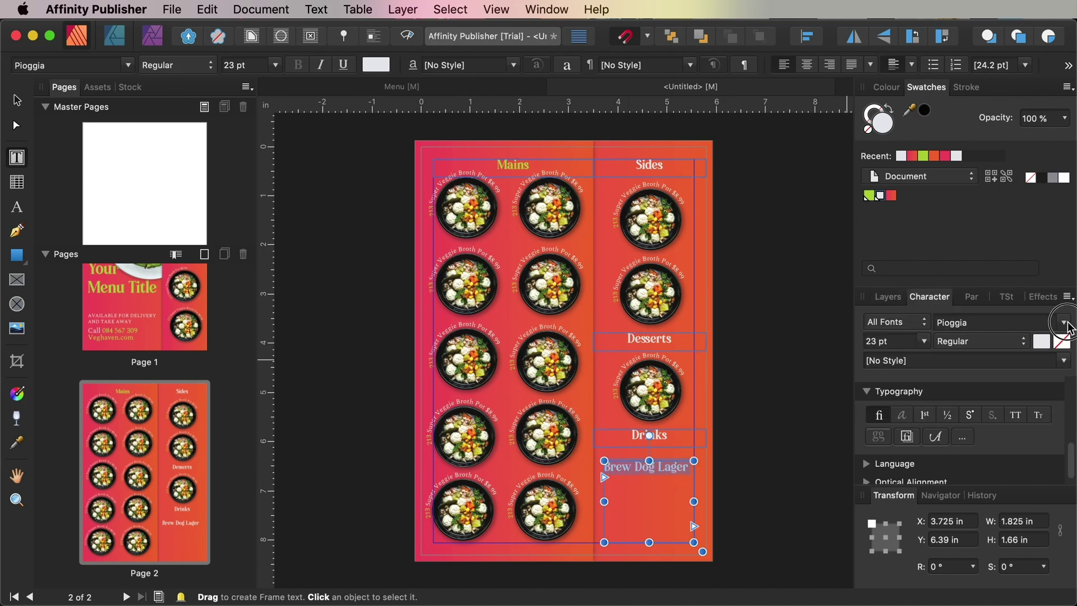
click(1064, 323)
text(Karoll)
click(961, 345)
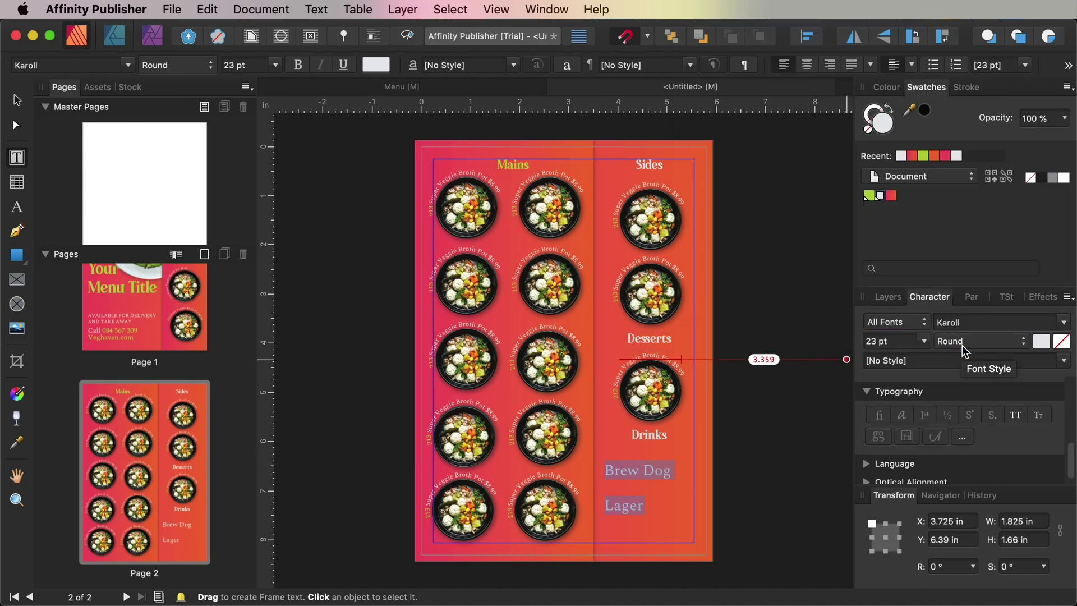
drag(893, 341, 860, 346)
text(12)
key(Return)
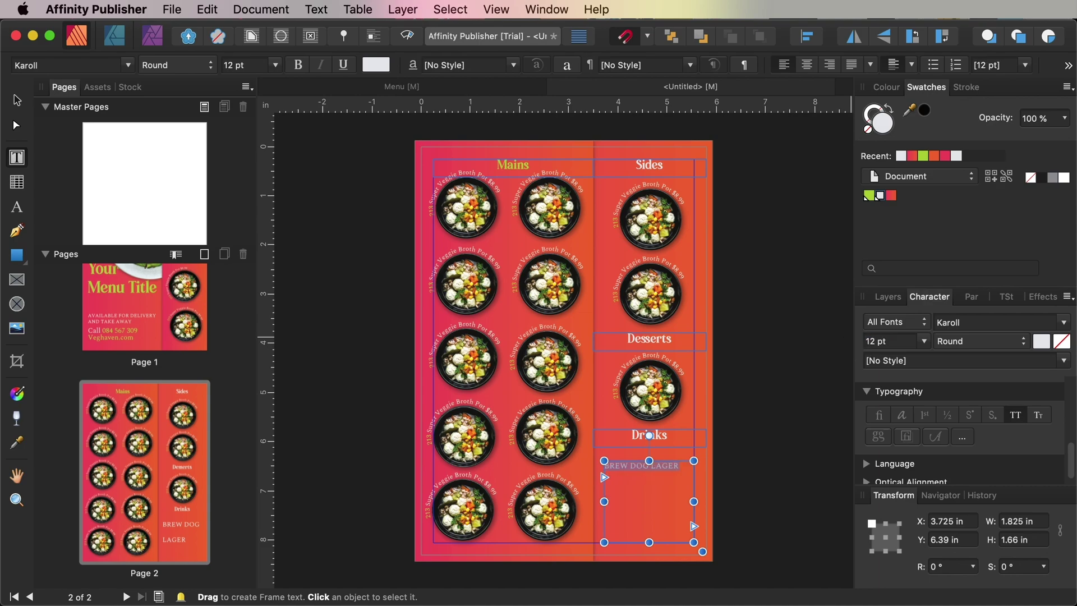
click(894, 342)
text(10)
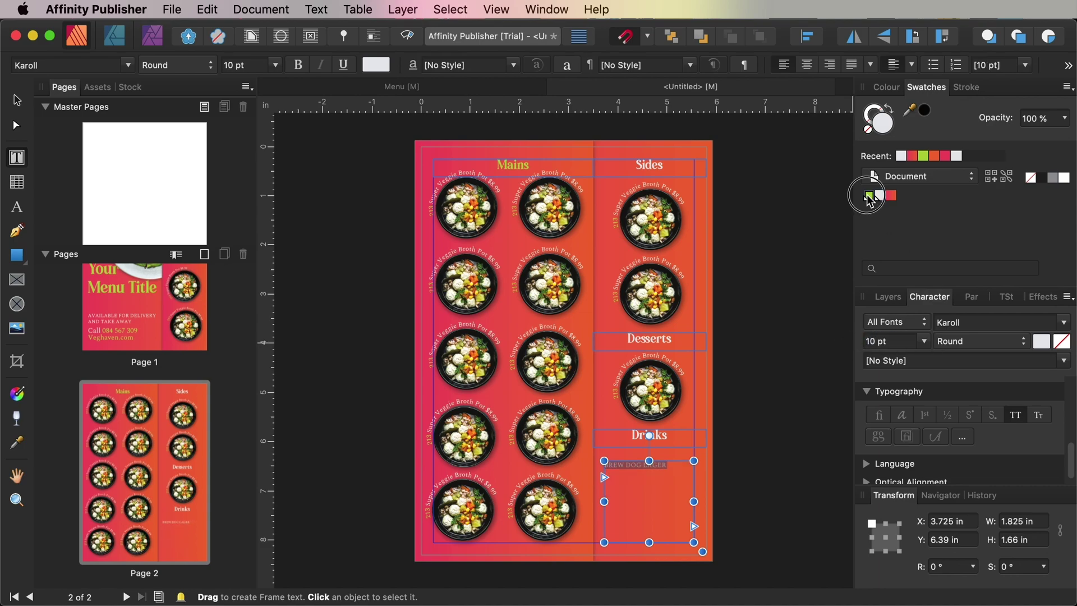
Color the drink text with the lime green document swatch and set its leading to 14 pt.
click(869, 197)
scroll(909, 393, down, 5)
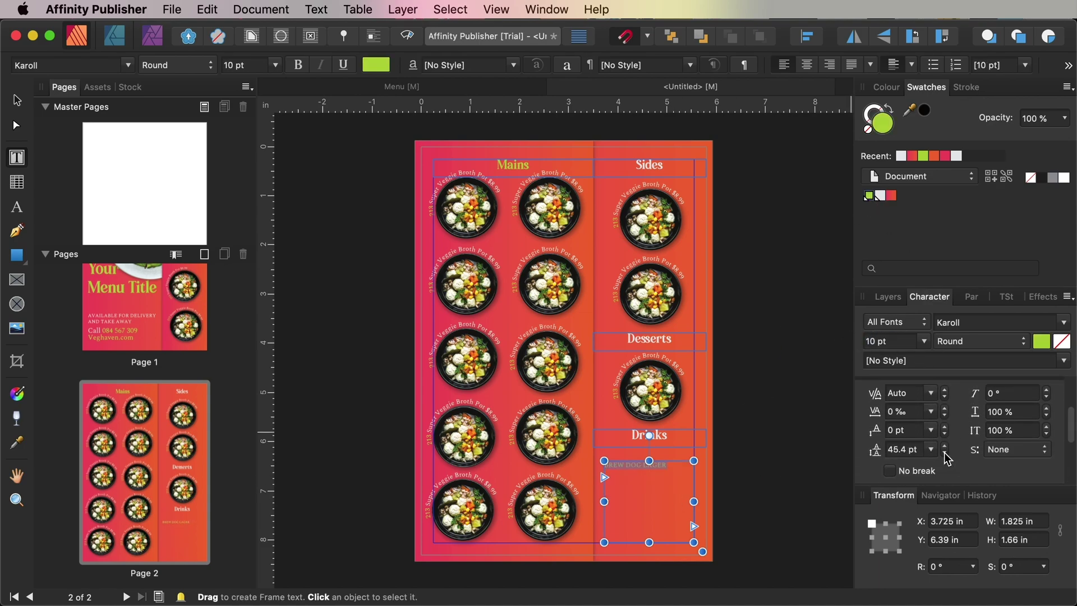
key(Return)
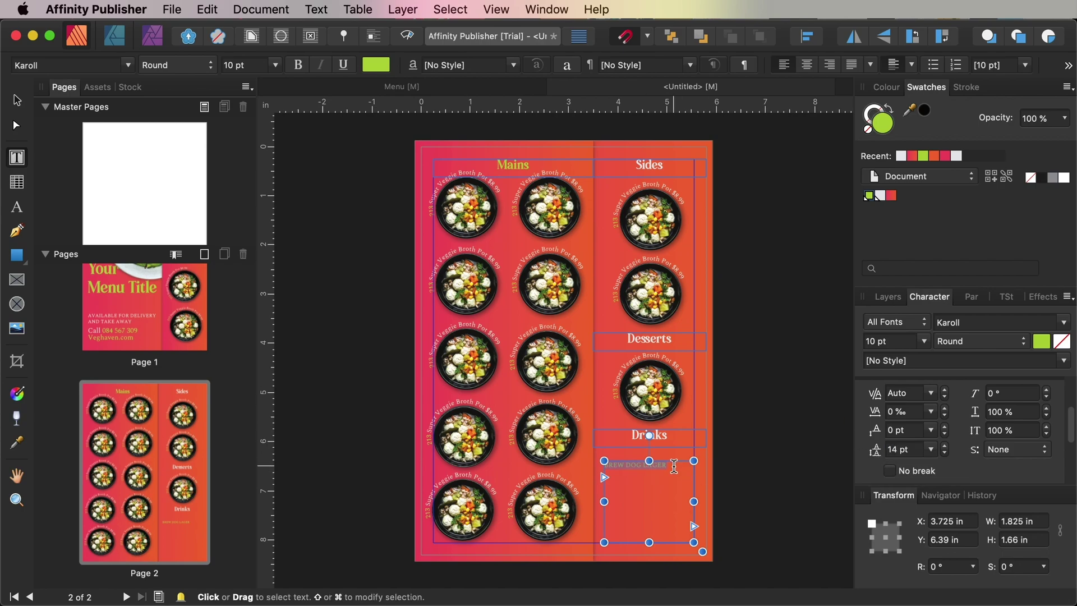
Add "Coke" and "Sparkling Soda" as separate lines below "Brew Dog Lager" and set the whole list's leading to 7 pt.
click(671, 465)
key(Return)
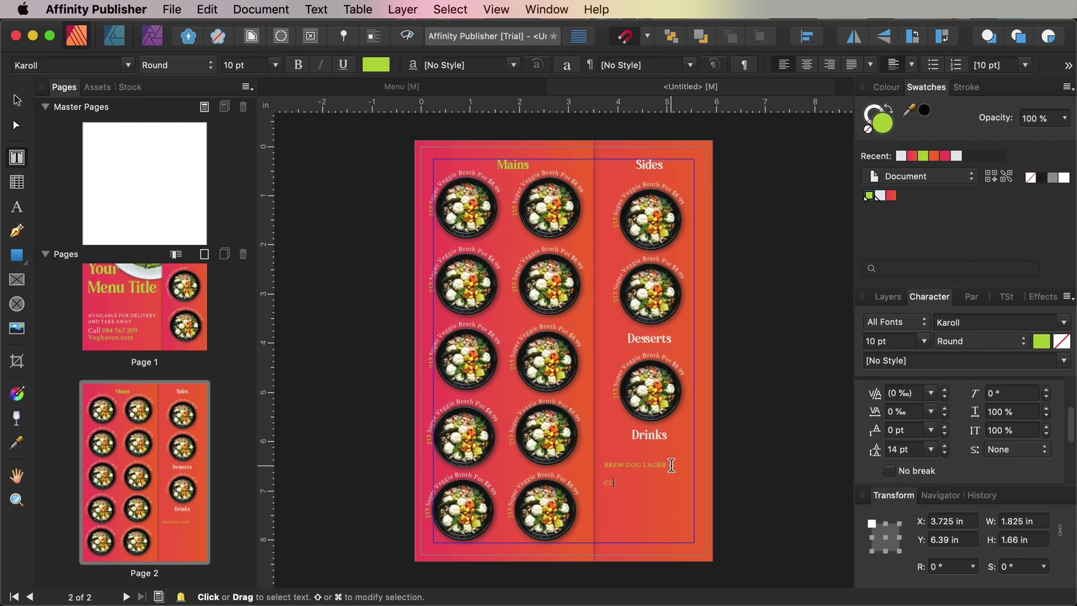
click(643, 489)
key(super+a)
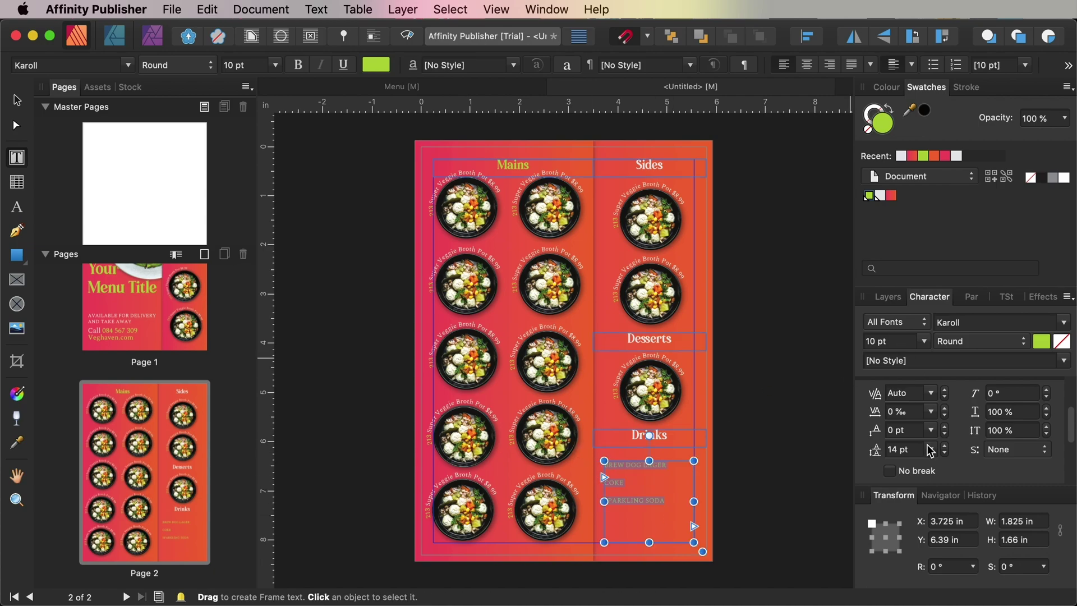
Shrink the drinks list's text frame to about 1.32 × 0.86 in and nudge it slightly closer to the "Drinks" heading.
drag(693, 501, 668, 502)
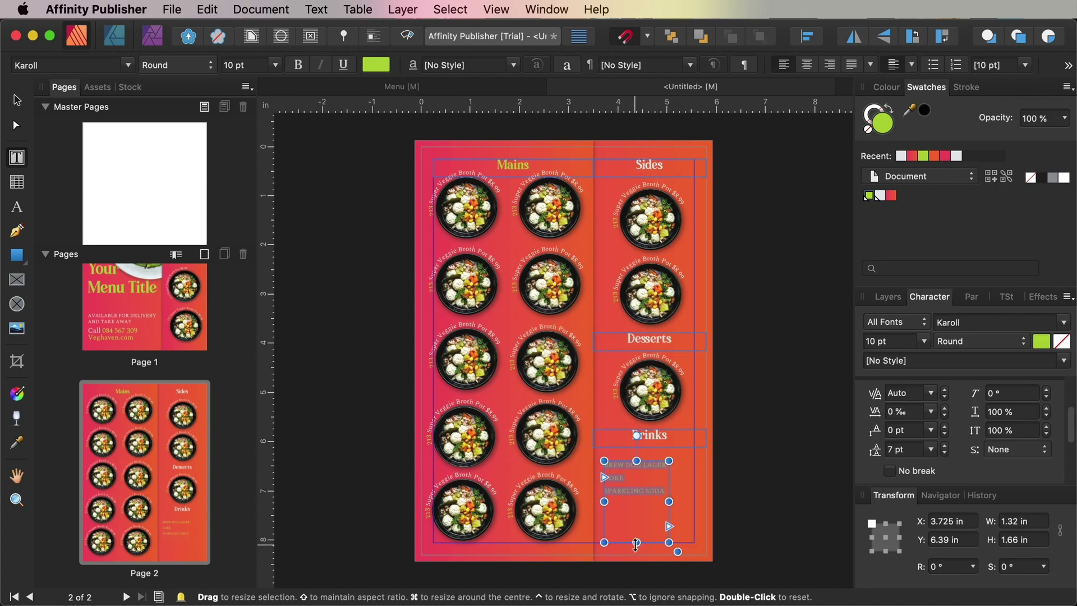
drag(635, 543, 635, 502)
drag(620, 460, 617, 455)
key(super+j)
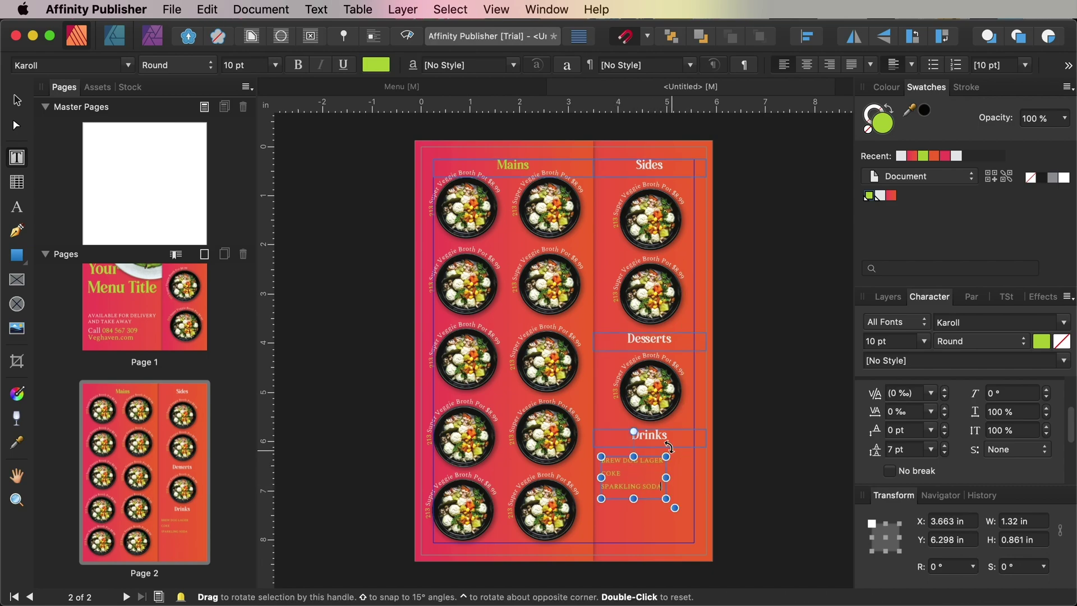
Duplicate the drinks list frame to its right and replace the copied text with a $2.99 price for each drink.
click(16, 100)
click(716, 517)
click(658, 497)
key(super+c)
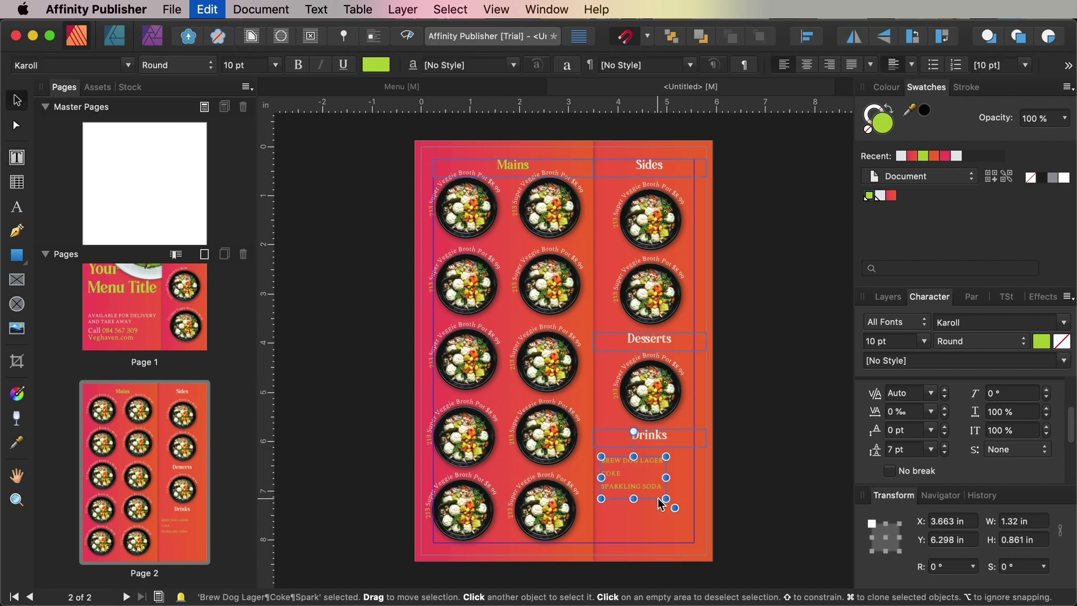
drag(643, 488, 715, 488)
double_click(676, 460)
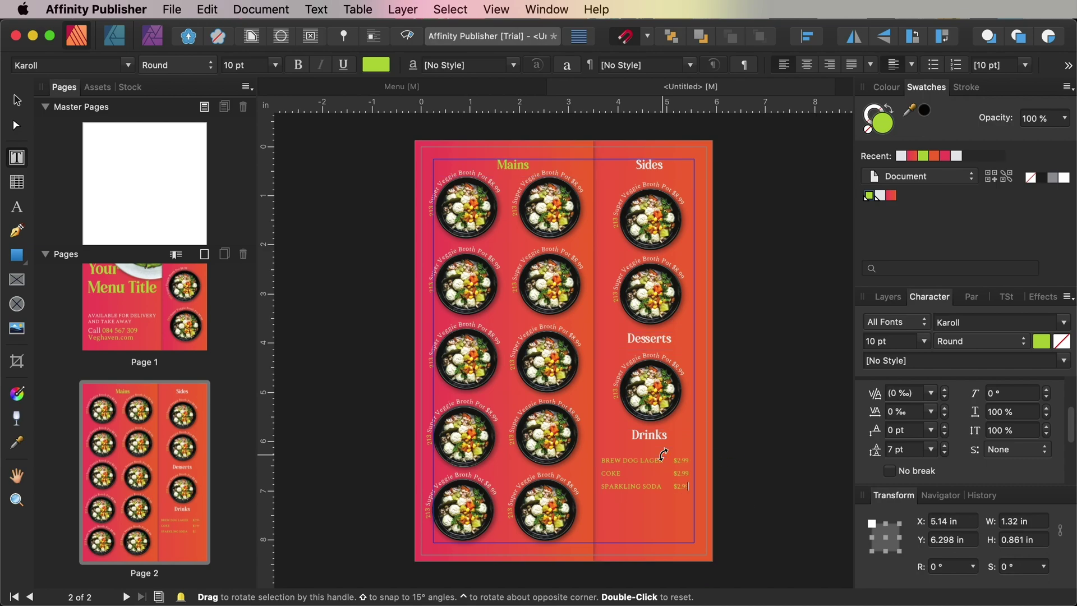
Color the drink prices with the white document swatch and narrow their text frame to 0.66 in.
key(Escape)
drag(738, 478, 701, 481)
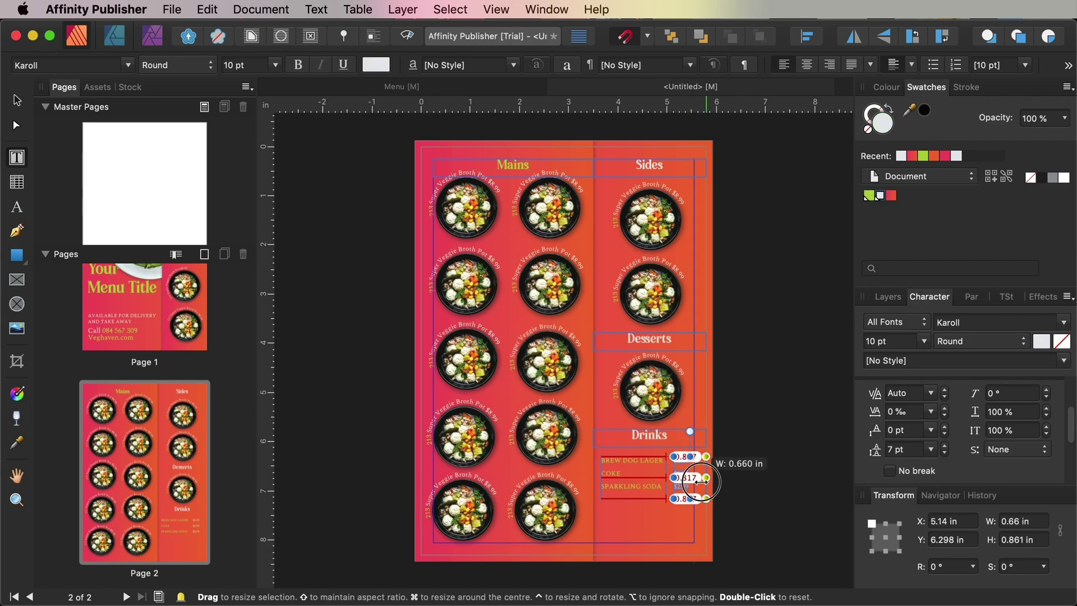
click(799, 459)
key(w)
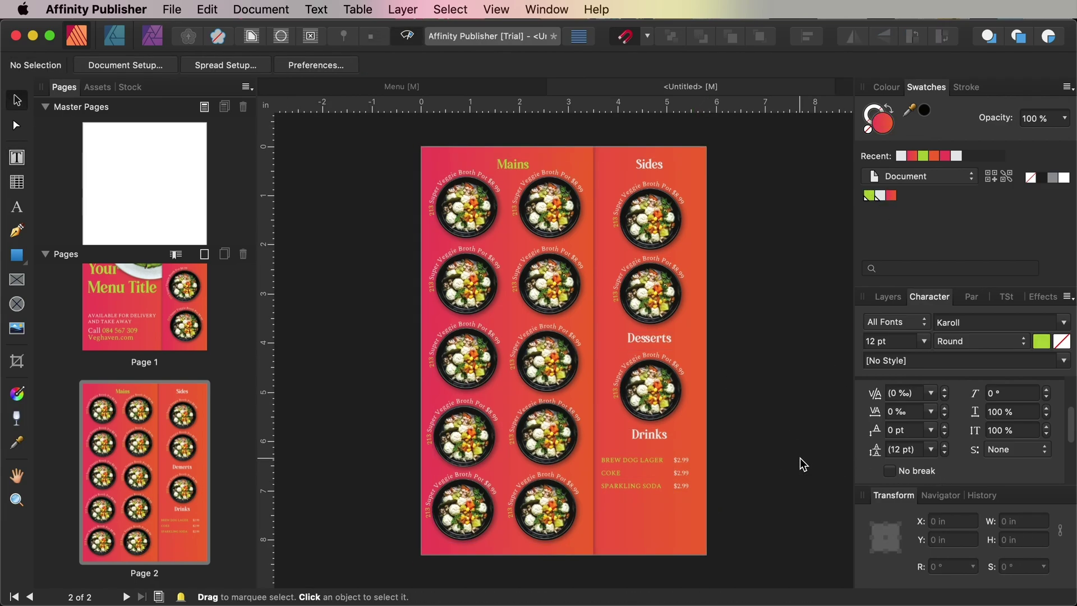
key(w)
Draw a text frame about 2.4 × 0.96 in below the drinks list and paste page 1's phone and website text into it.
key(t)
scroll(799, 457, down, 5)
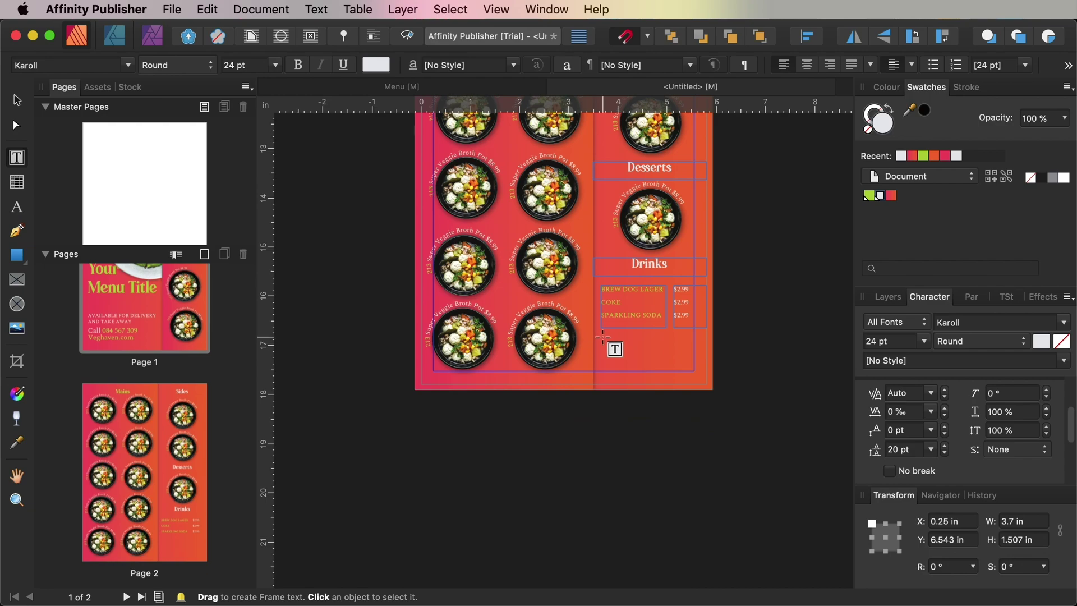
drag(602, 337, 721, 386)
key(super+v)
key(super+a)
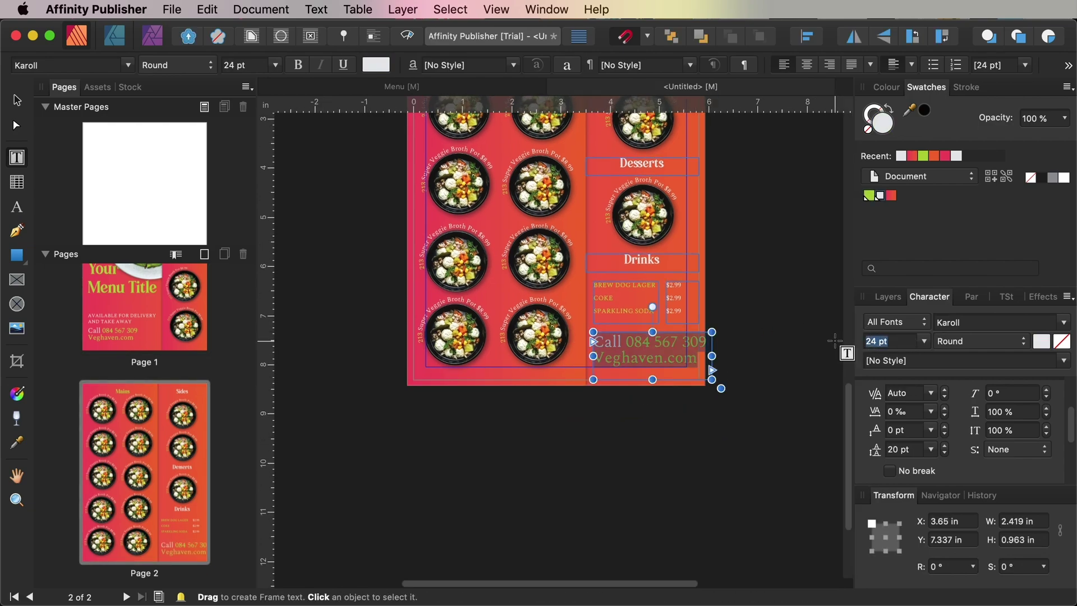
Set the pasted contact text to 20 pt and shrink its frame to about 2.15 × 0.71 in.
text(20)
key(Return)
mouse_move(711, 379)
mouse_down()
mouse_move(679, 369)
mouse_move(711, 370)
mouse_move(699, 367)
mouse_up()
Center-align the contact text and fit its frame to the width of the column headings above it.
click(971, 296)
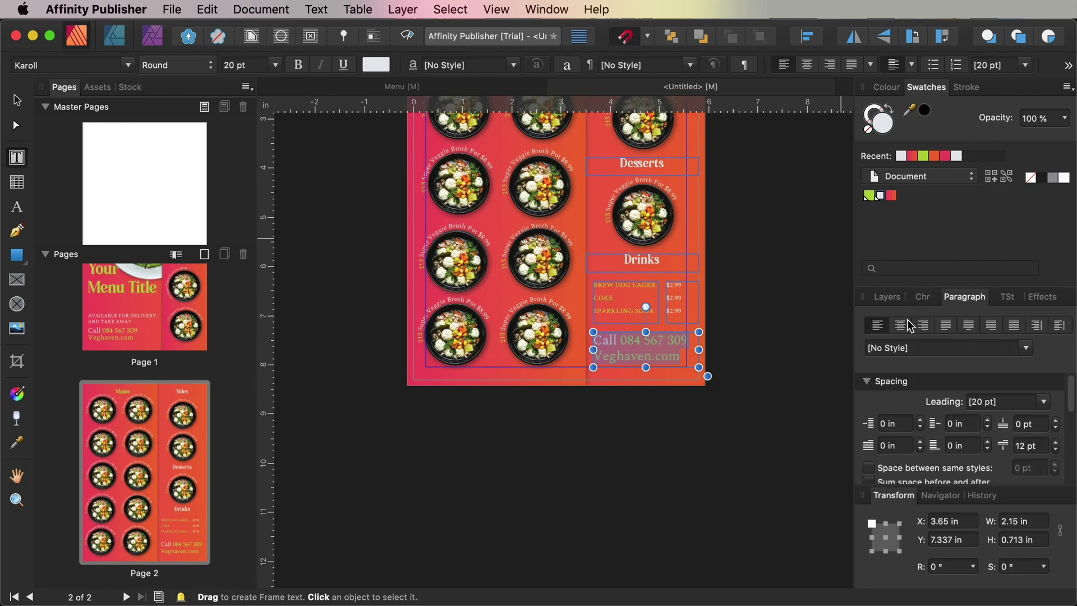
key(Escape)
drag(671, 359, 659, 359)
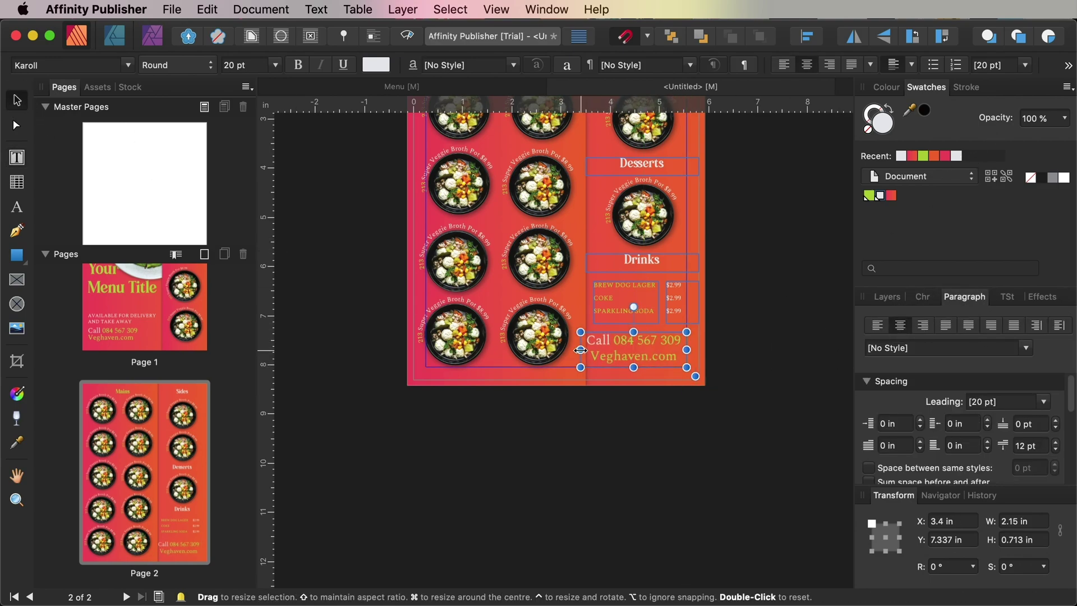
drag(580, 350, 585, 349)
drag(687, 349, 698, 350)
click(748, 361)
Duplicate page 2 of the menu and go to the new page 3.
scroll(748, 361, up, 5)
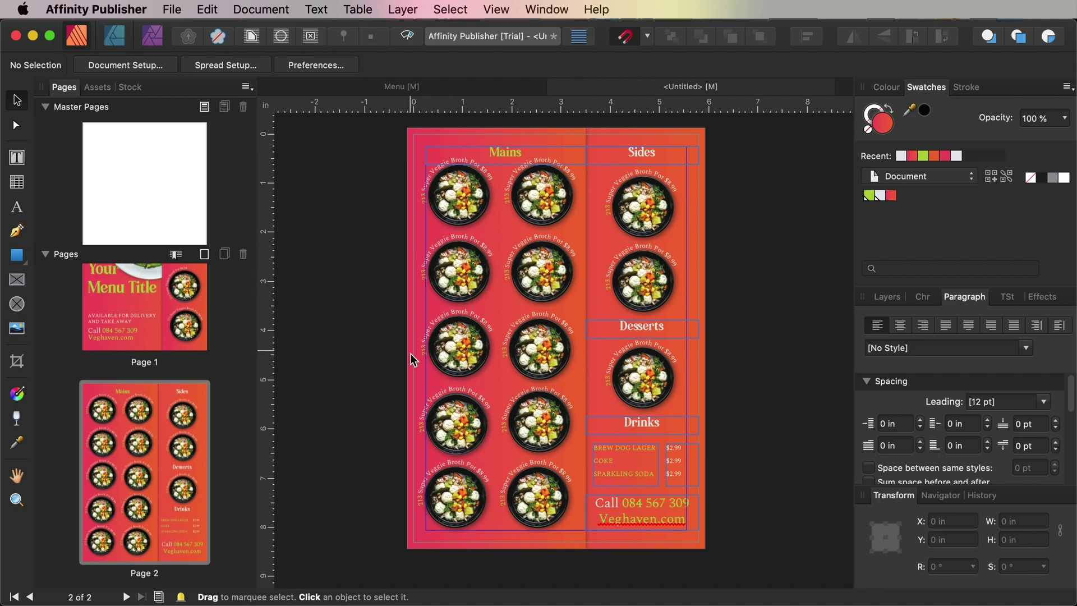
right_click(197, 432)
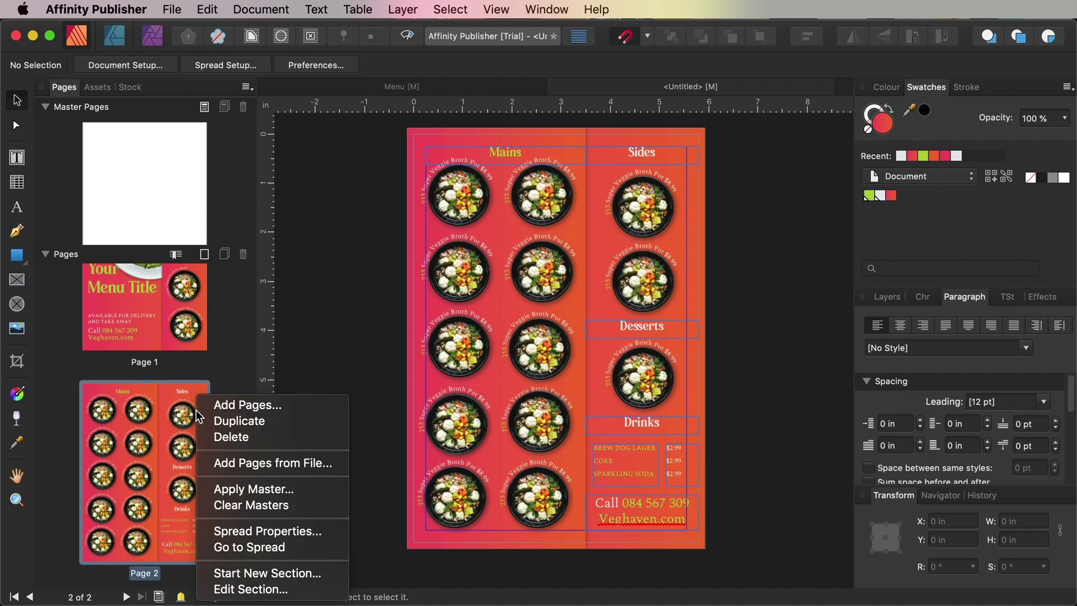
click(235, 420)
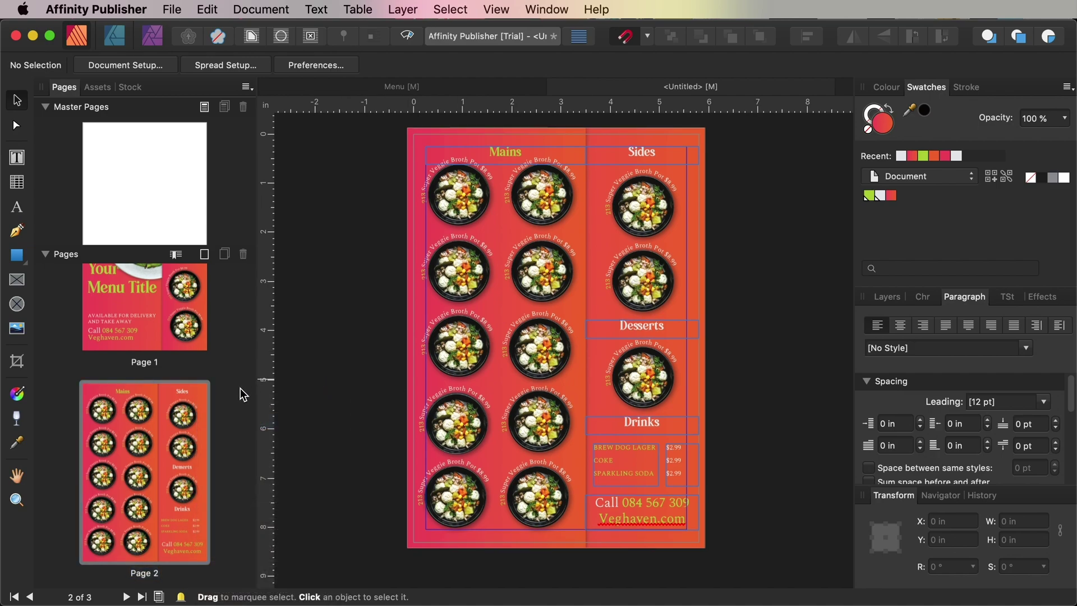
scroll(238, 388, down, 5)
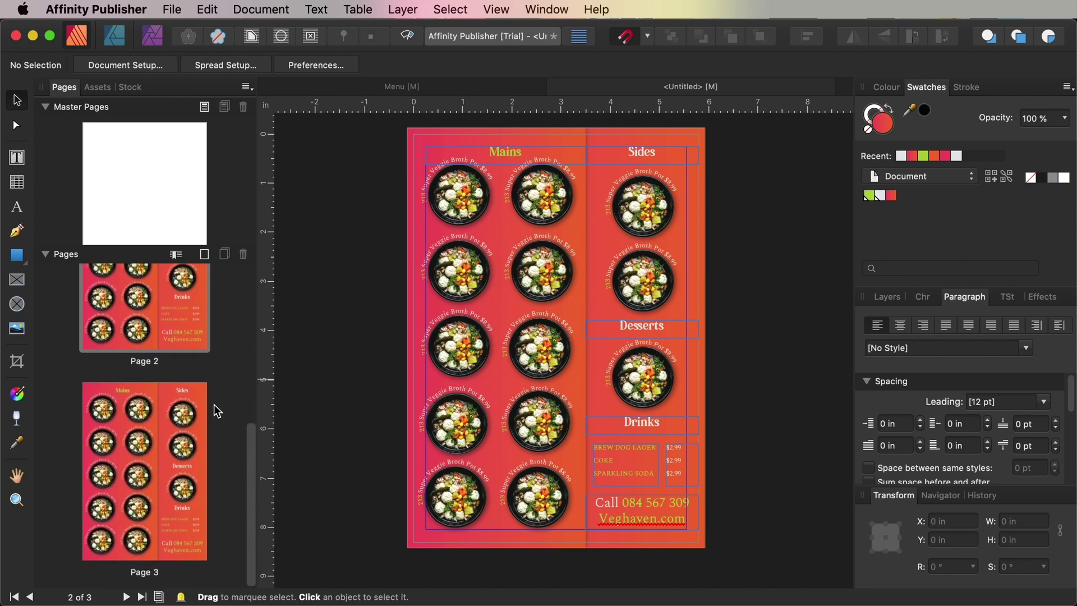
click(168, 417)
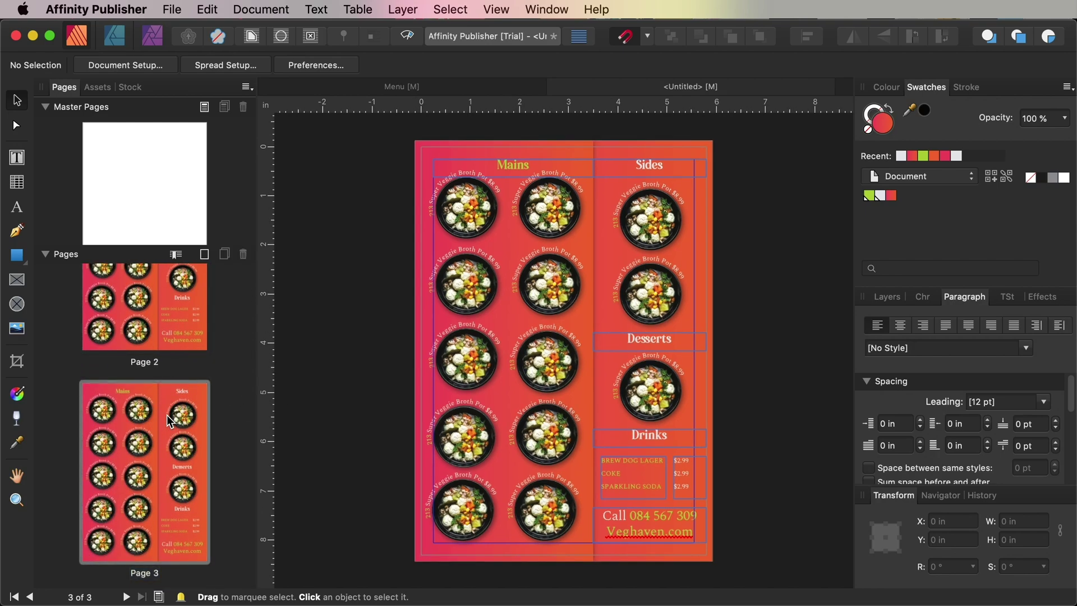
Switch to the finished Menu document and examine its page 2 in preview mode.
click(408, 84)
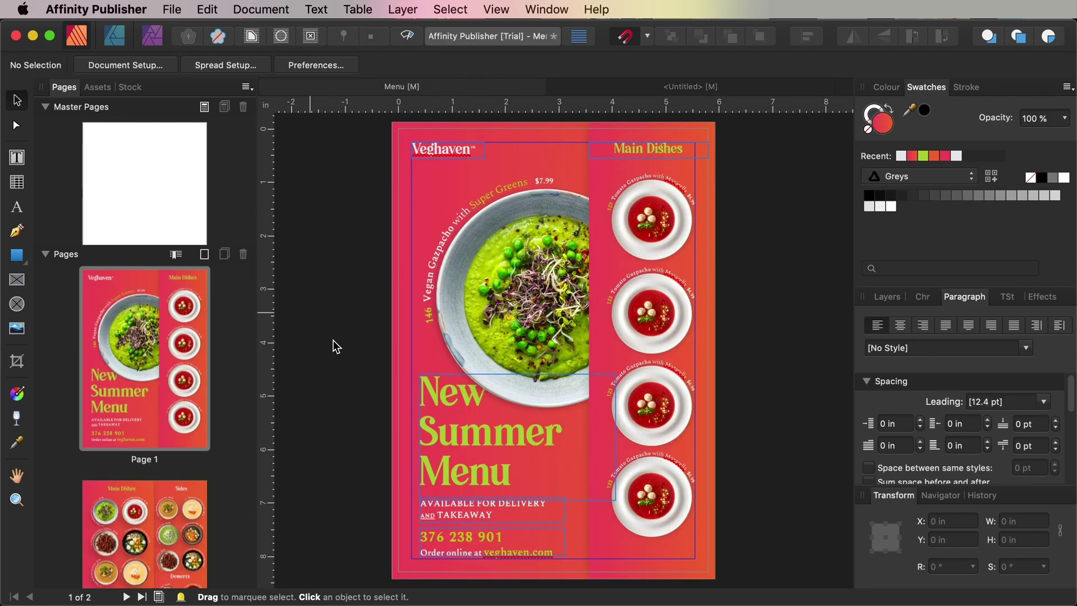
scroll(762, 352, down, 10)
scroll(760, 349, up, 5)
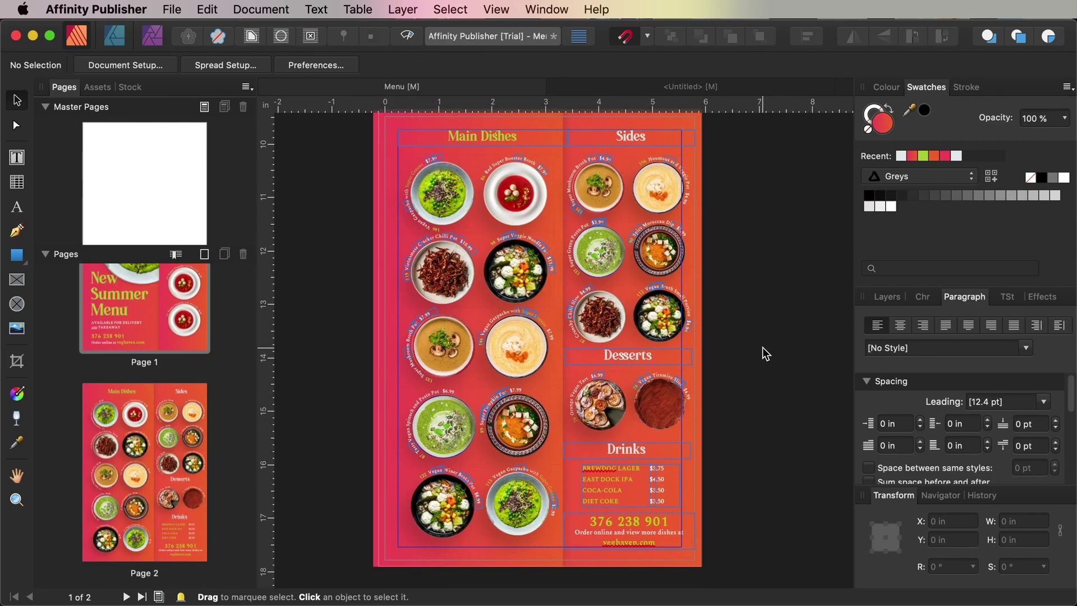
key(super+m)
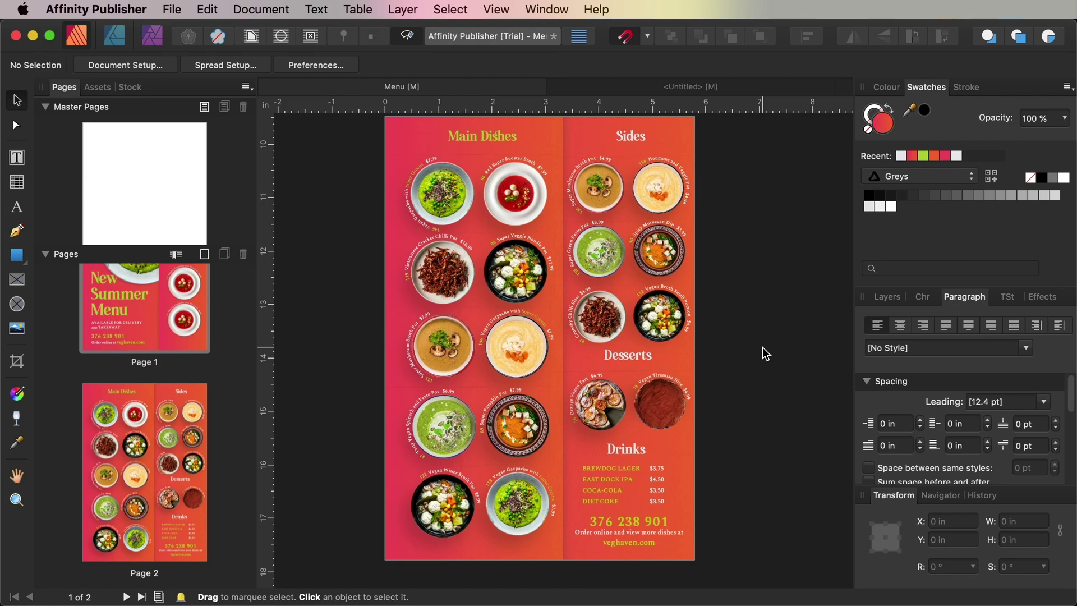
key(super+minus)
Set up a PDF export of all pages with the "PDF (press ready)" preset, 300 raster DPI and bleed included.
click(172, 10)
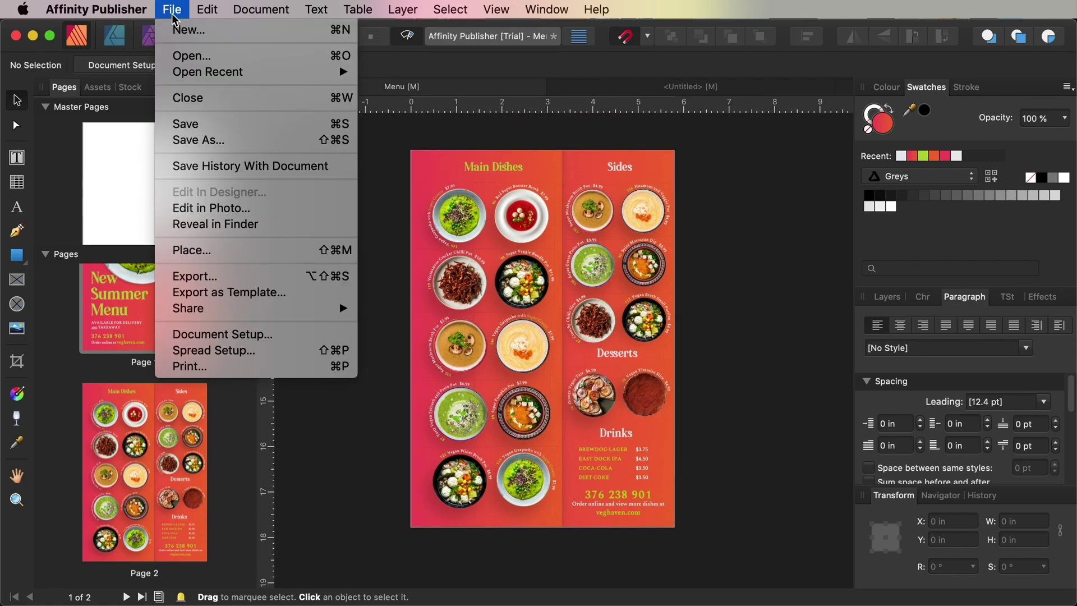
click(196, 276)
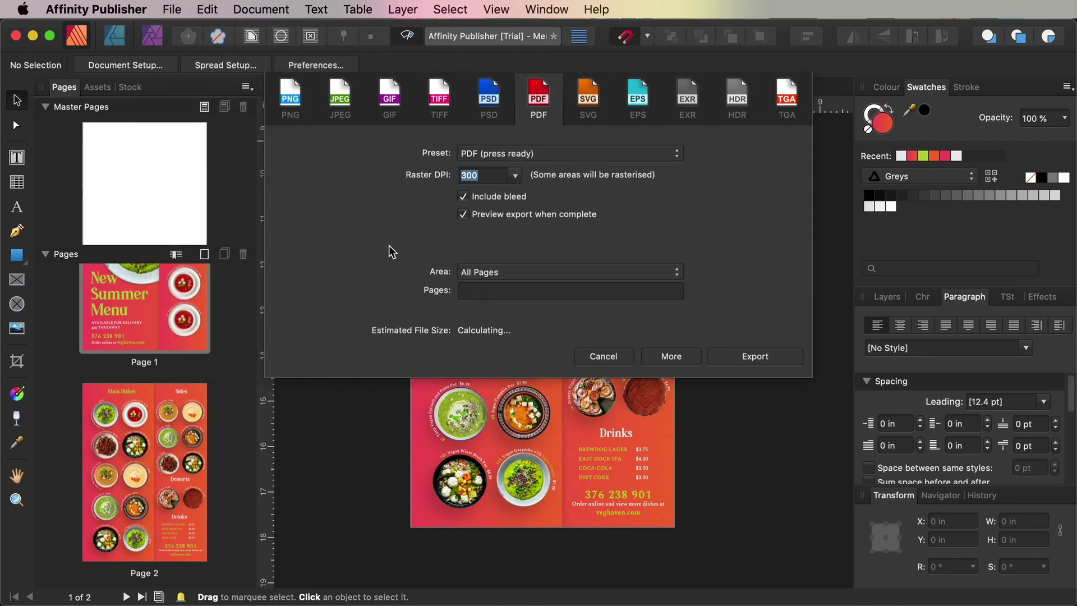
click(546, 103)
click(557, 156)
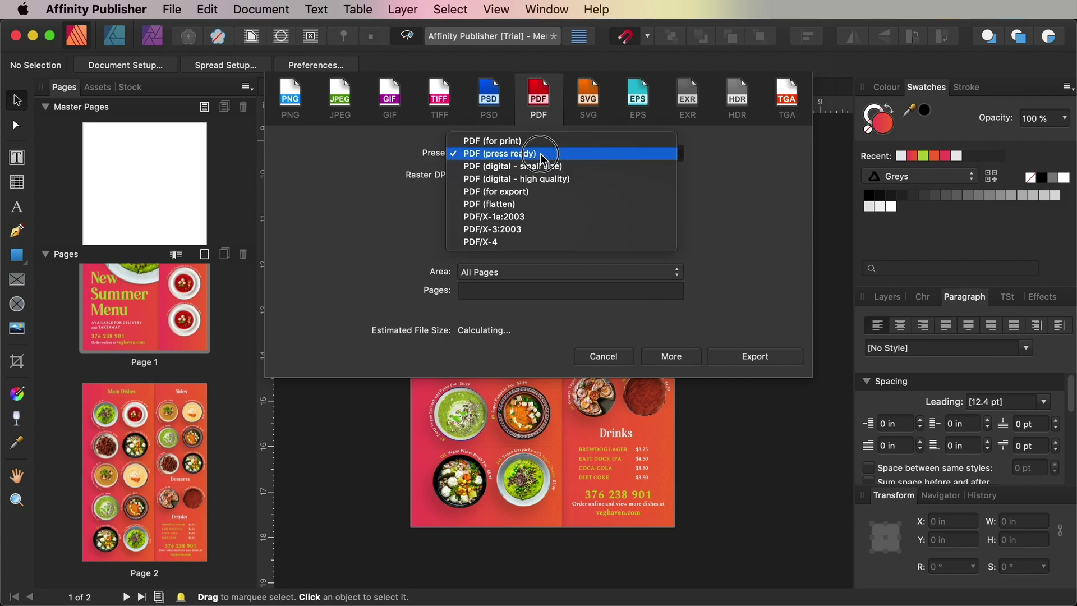
click(547, 153)
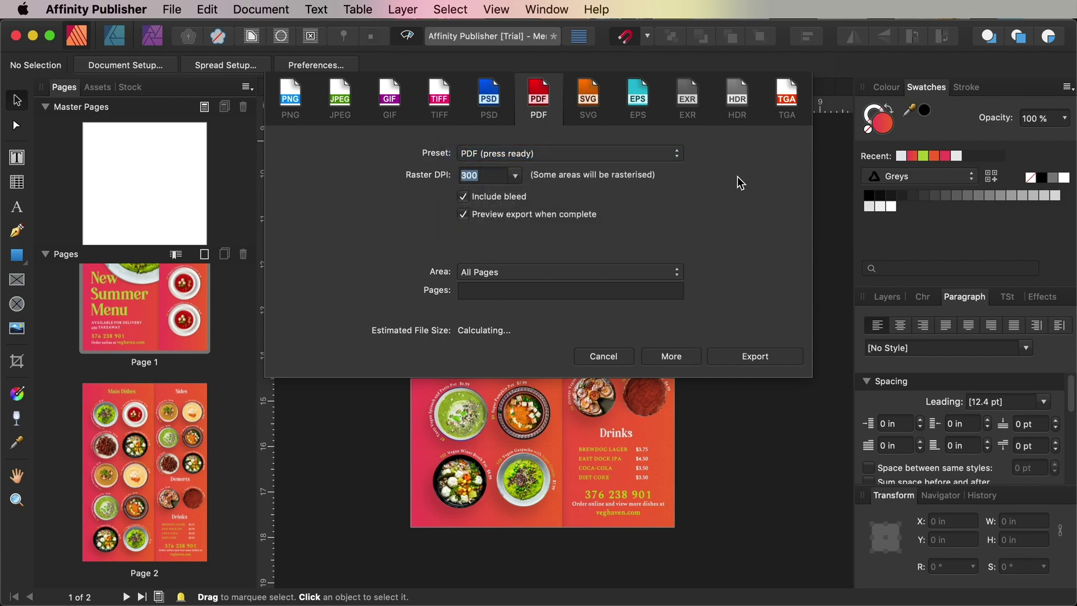
click(516, 176)
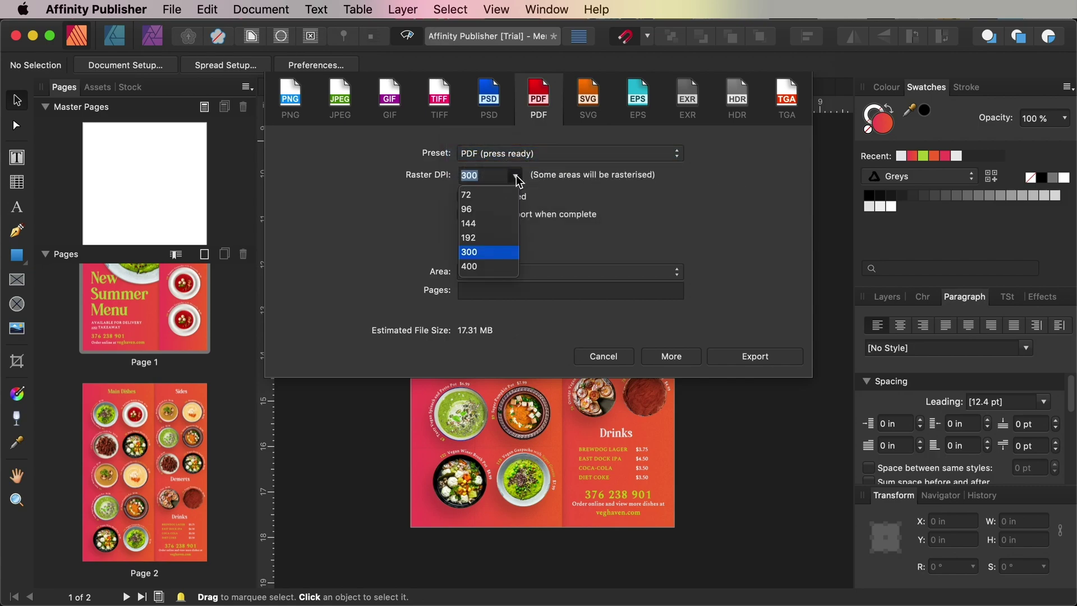
click(495, 252)
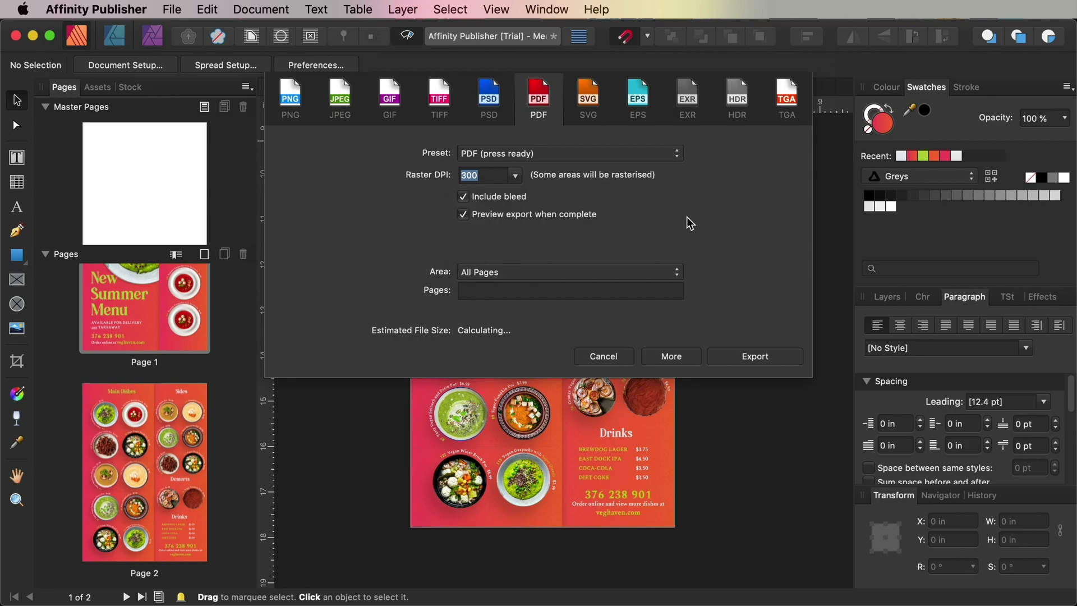
Export the PDF to the tutorial folder under the file name "Menu to print.pdf".
click(750, 357)
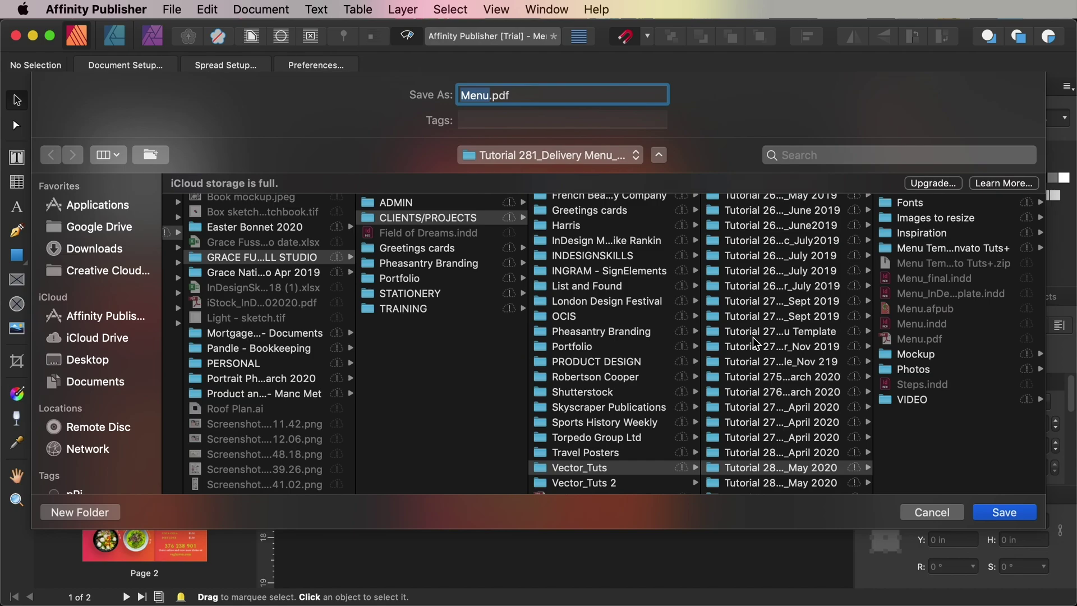
click(489, 95)
text(to print)
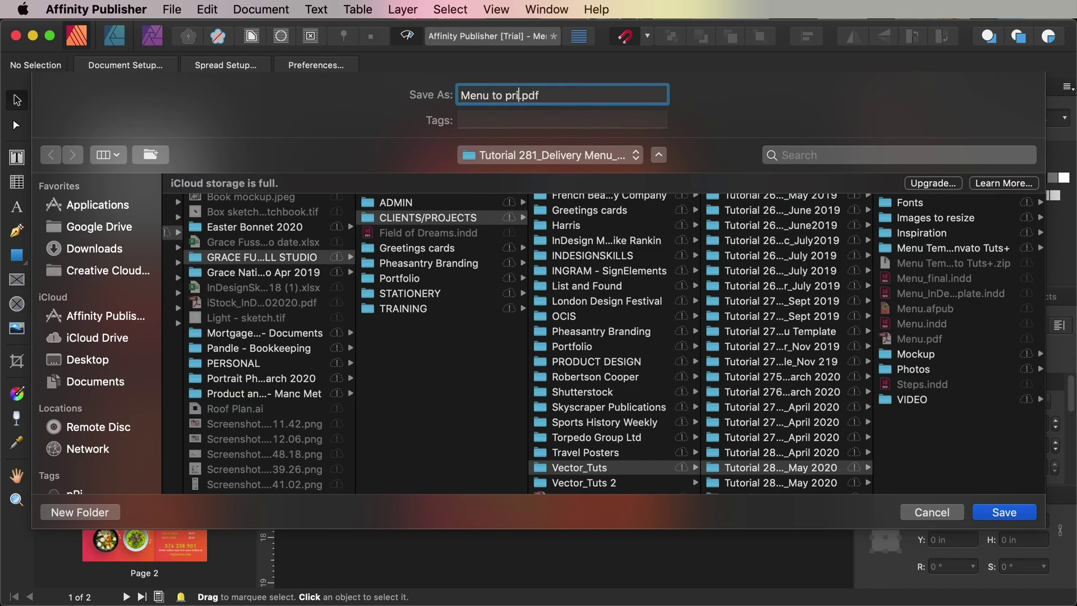
click(1002, 512)
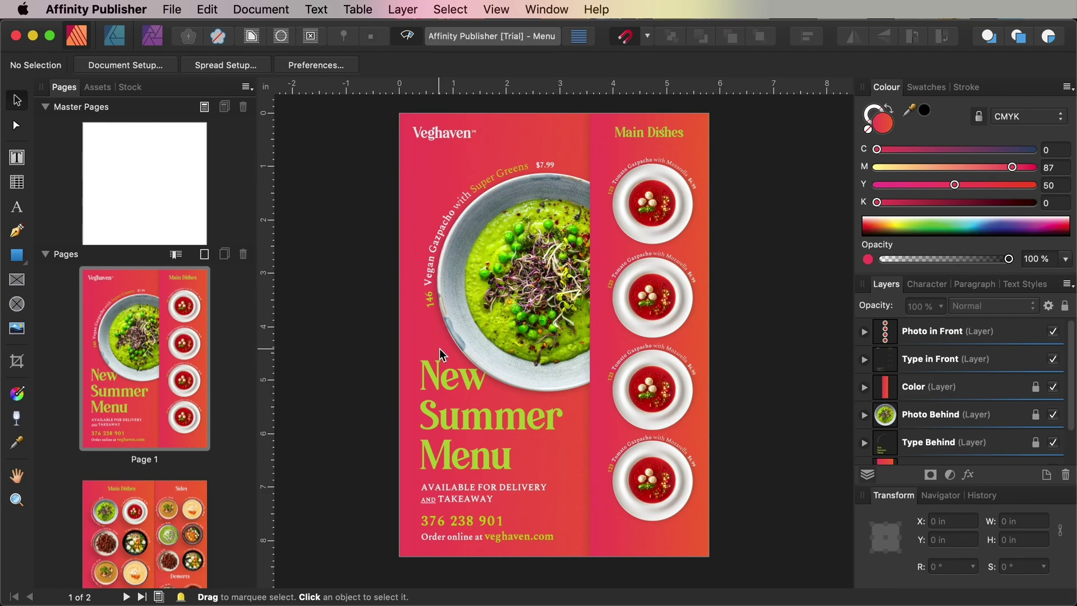
scroll(439, 348, down, 5)
scroll(439, 349, down, 10)
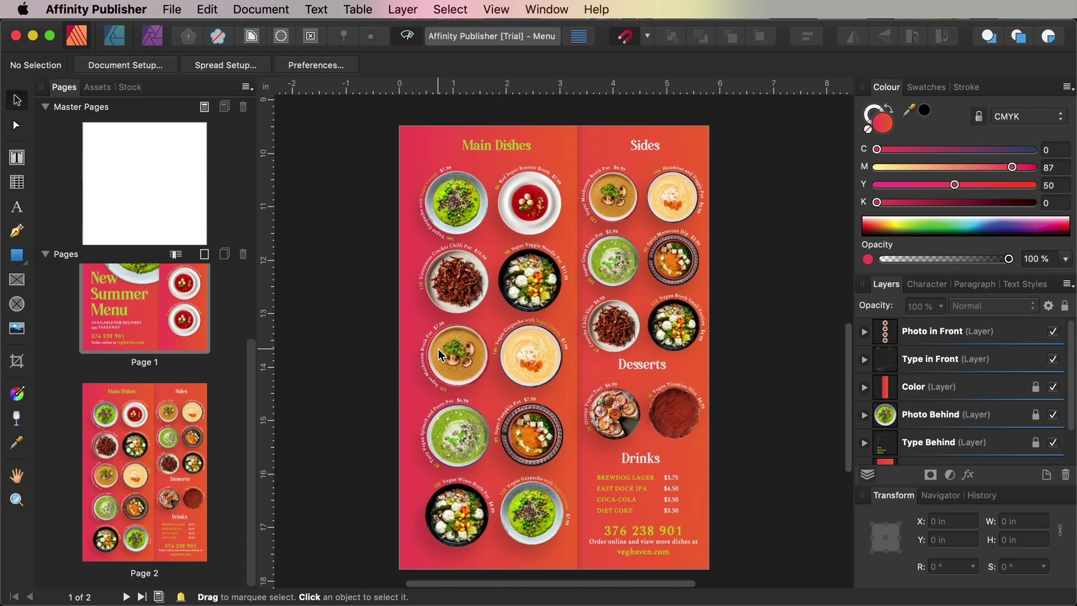